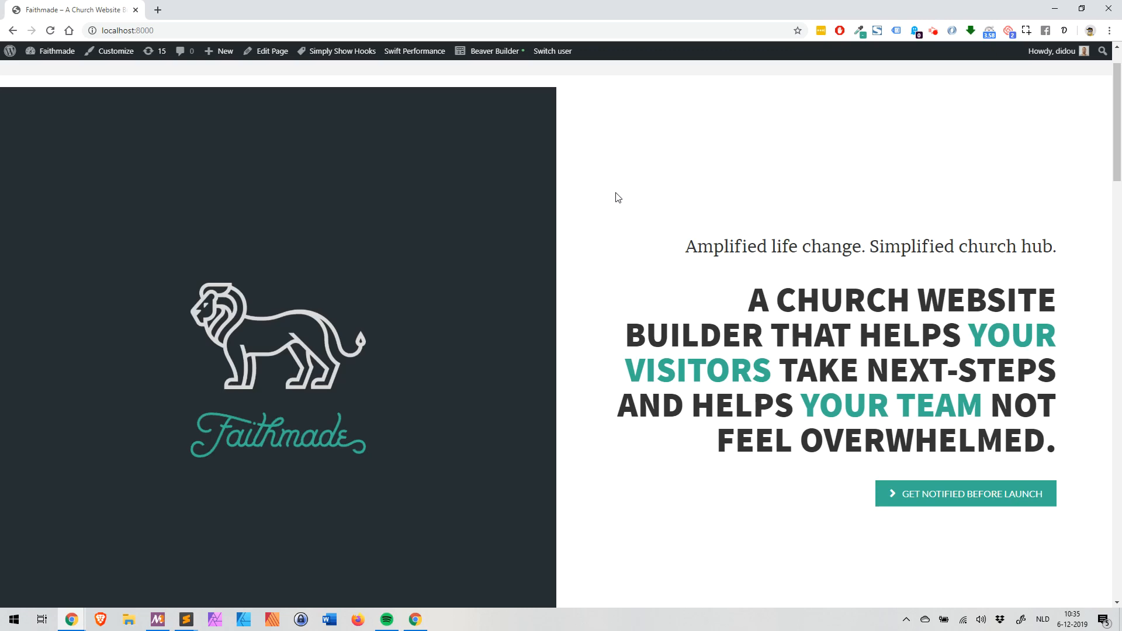
# - Review the front page down to the Church centric section and open it for editing in Beaver Builder
pyautogui.scroll(-4, 622, 201)
pyautogui.scroll(-2, 623, 200)
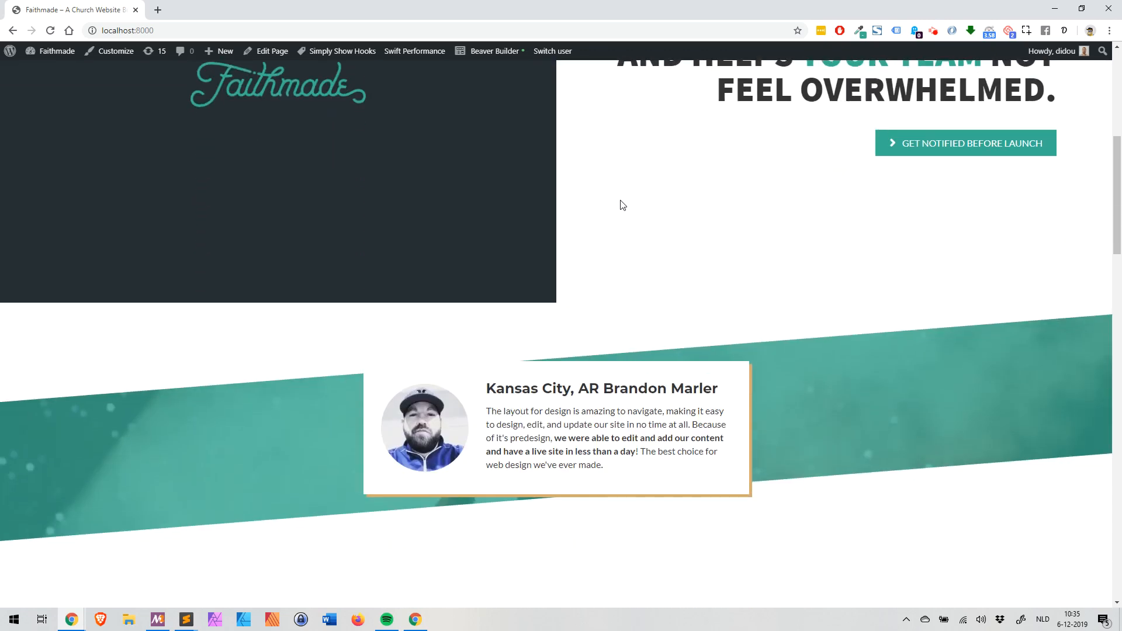
pyautogui.scroll(-6, 623, 205)
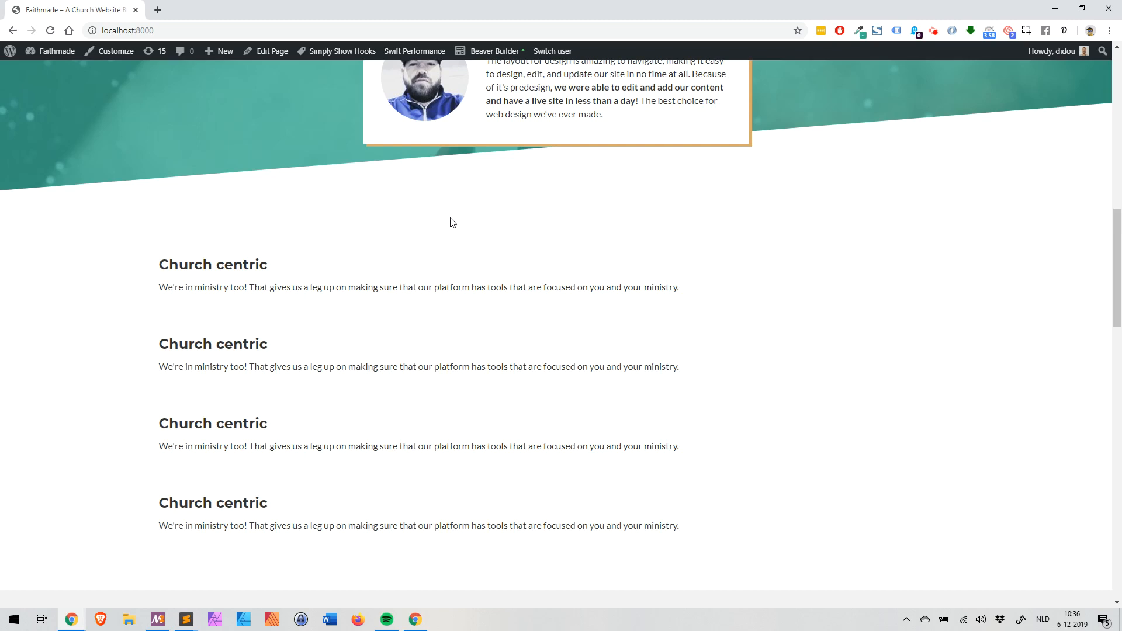
pyautogui.click(494, 75)
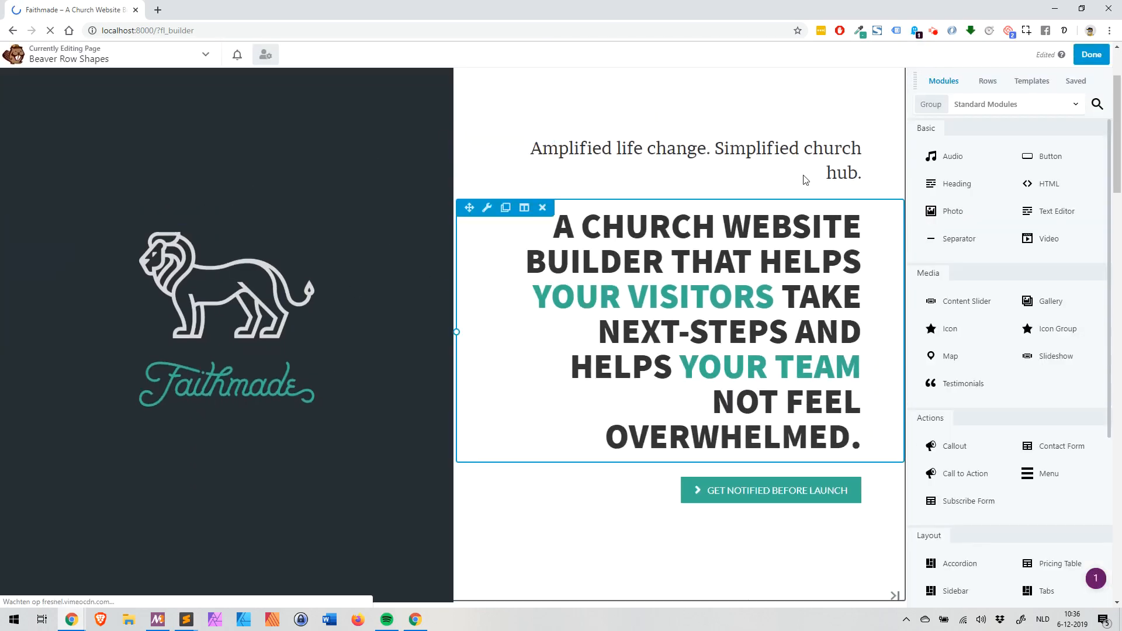
# - Examine the page's rows from the testimonial and Church centric modules down to the photo rows and pricing table
pyautogui.scroll(-8, 771, 170)
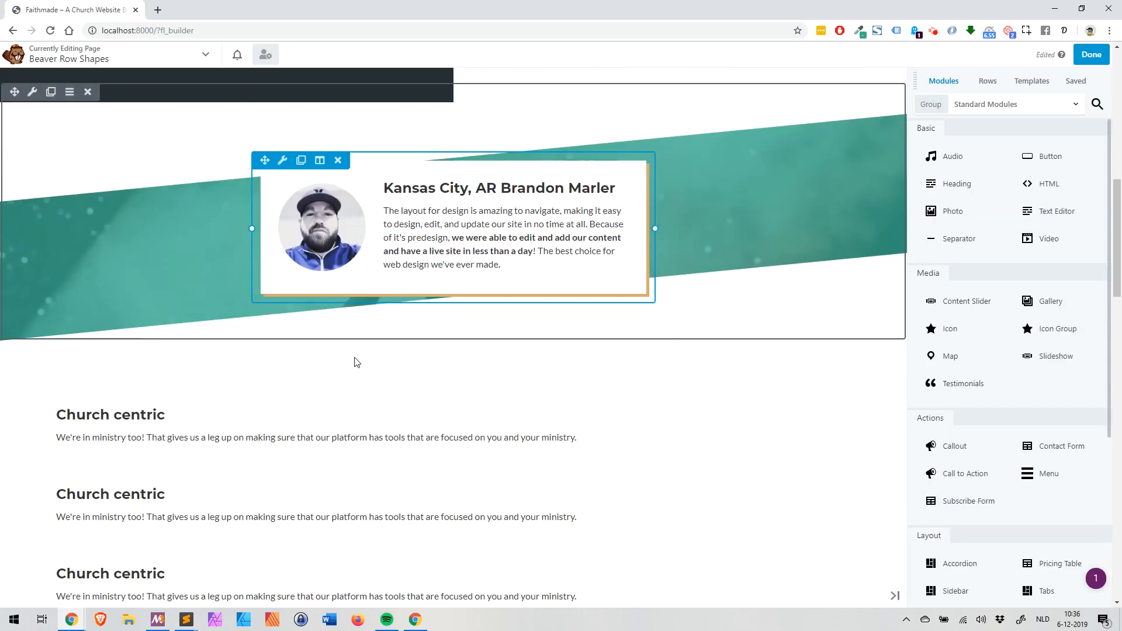
pyautogui.scroll(-2, 356, 362)
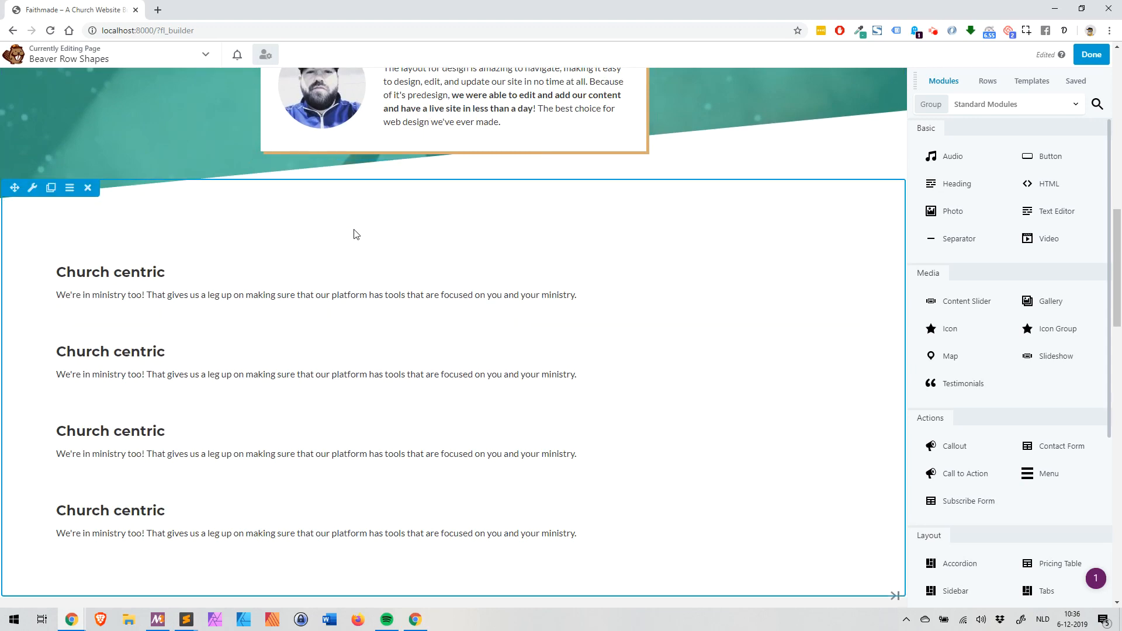
pyautogui.scroll(-2, 377, 243)
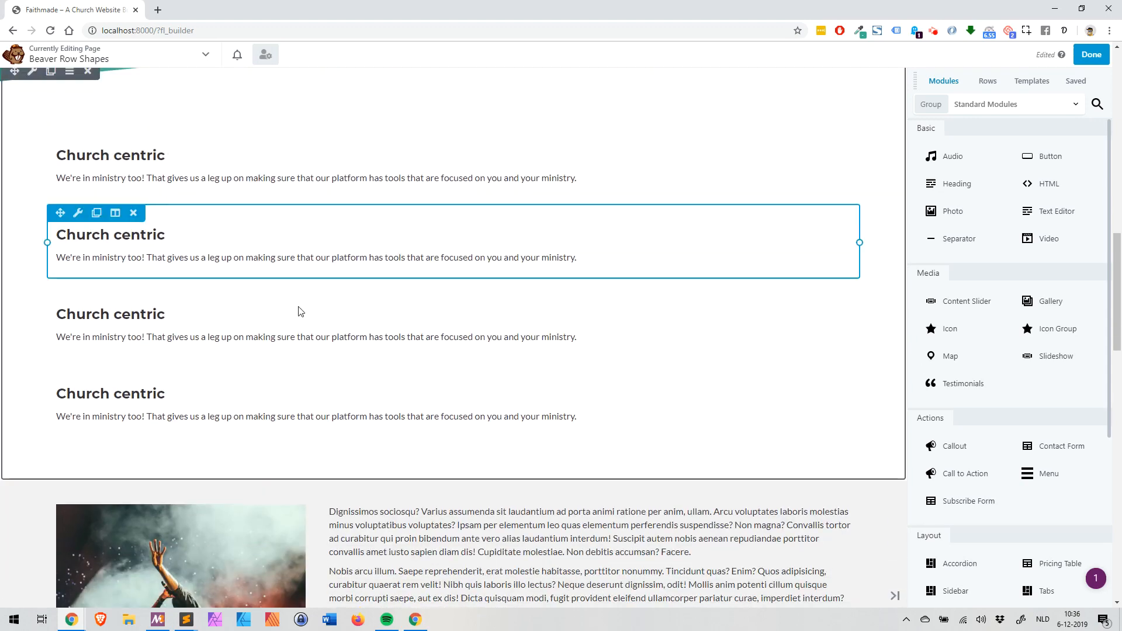
pyautogui.scroll(-6, 374, 362)
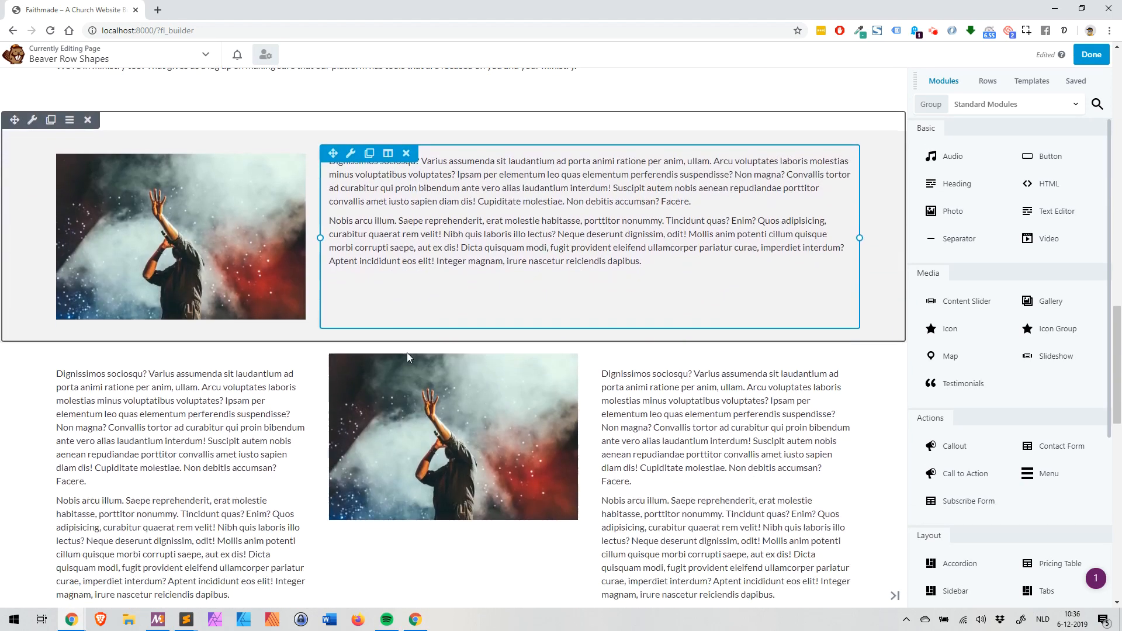
pyautogui.scroll(-5, 407, 357)
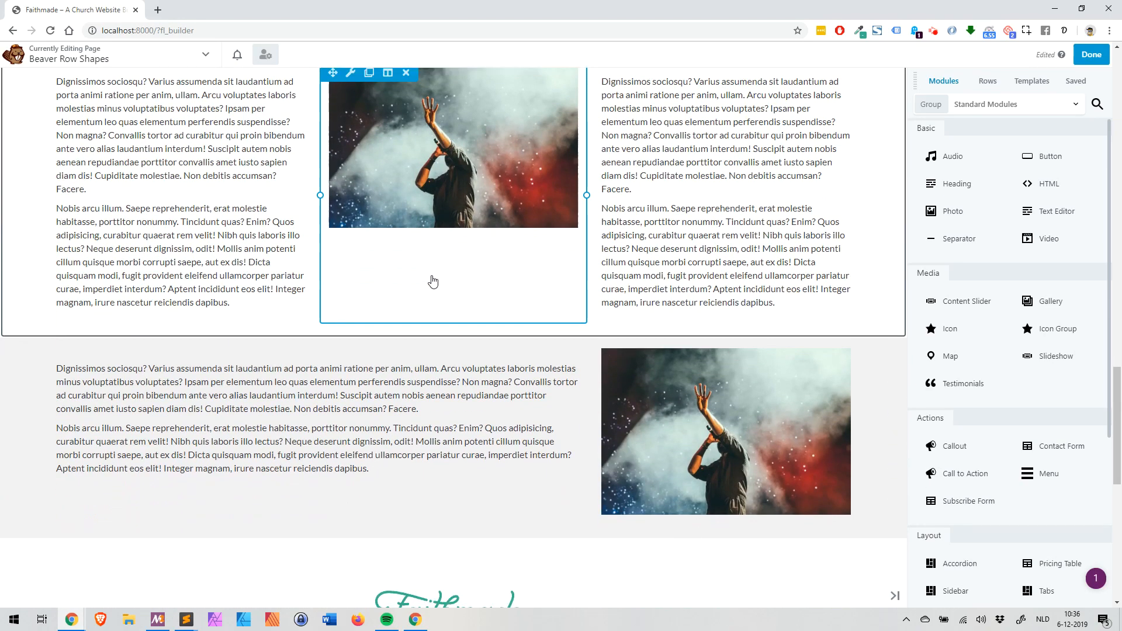
pyautogui.scroll(2, 432, 281)
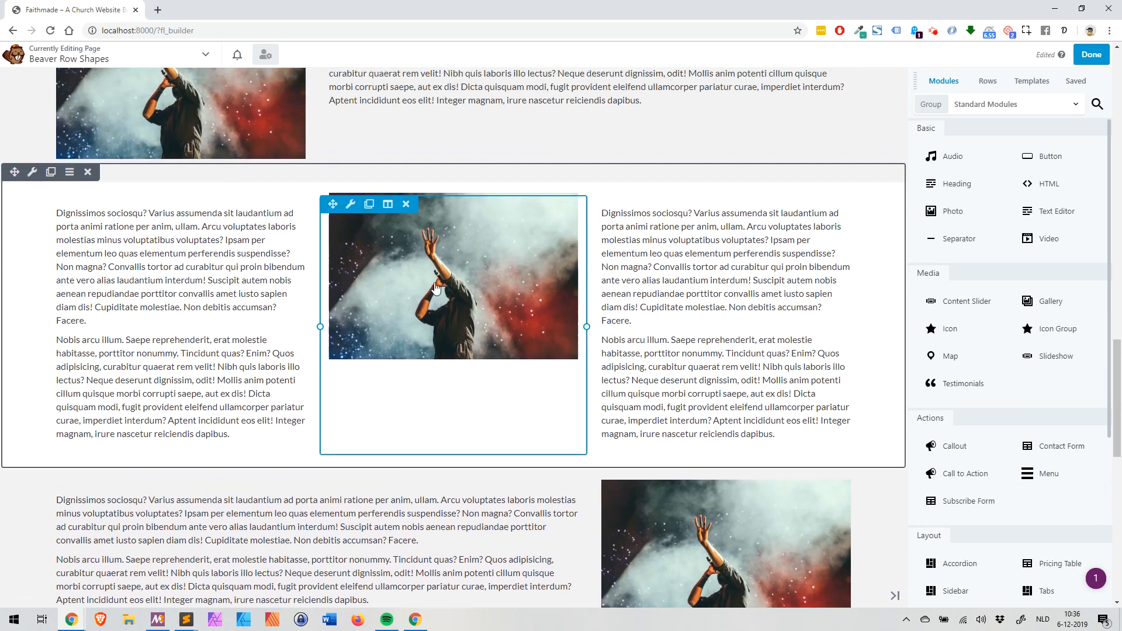
pyautogui.scroll(3, 435, 286)
pyautogui.scroll(-9, 435, 288)
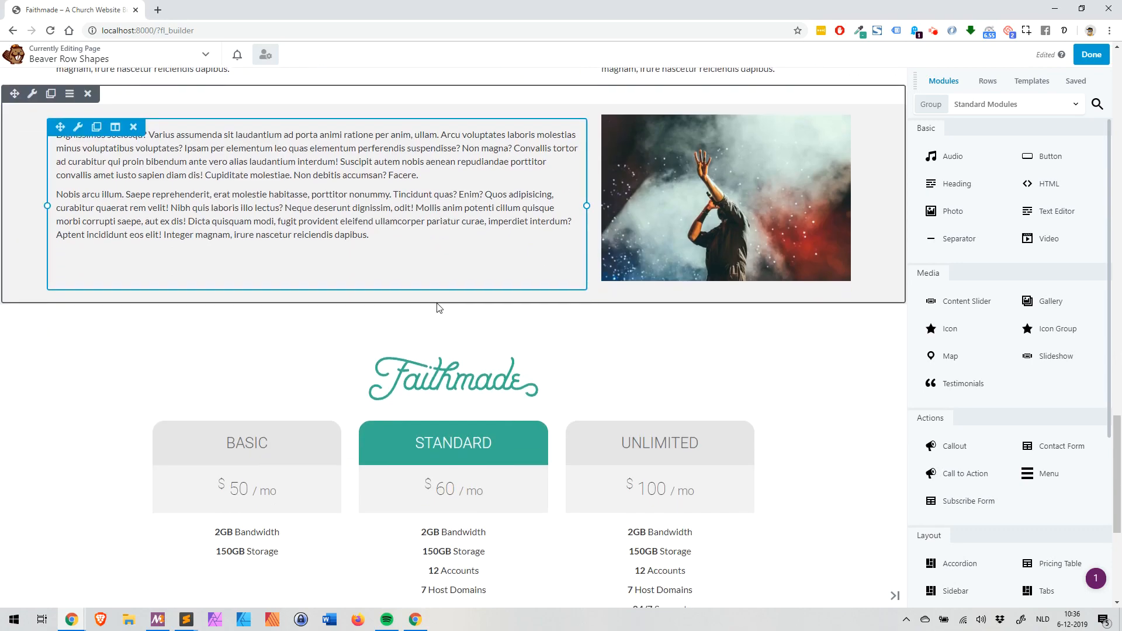
pyautogui.scroll(-1, 440, 308)
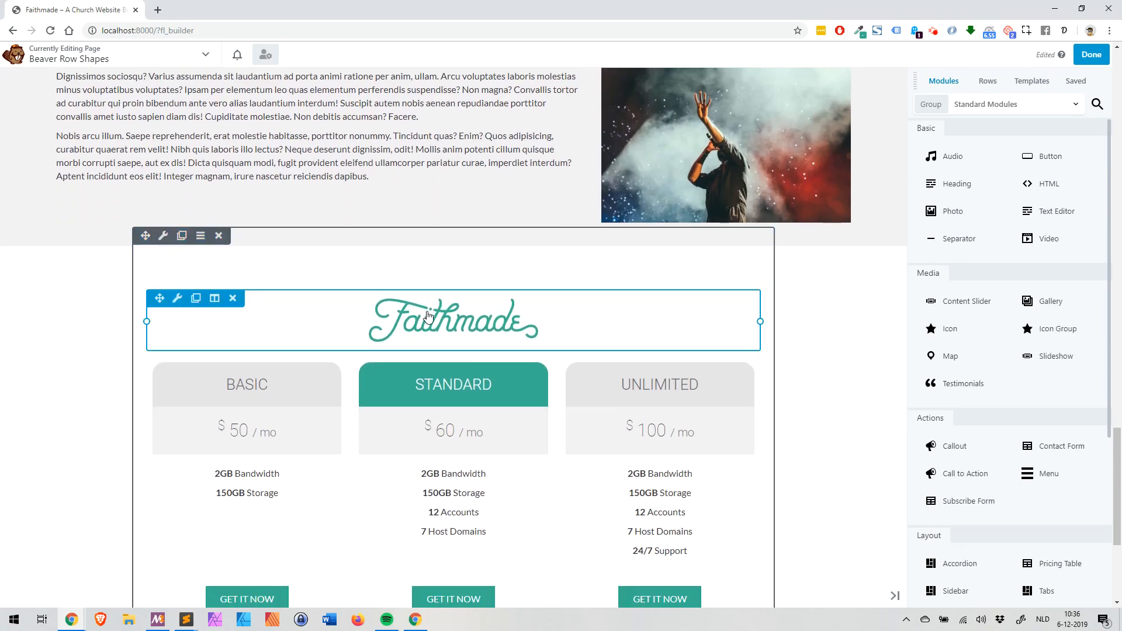
pyautogui.scroll(3, 430, 318)
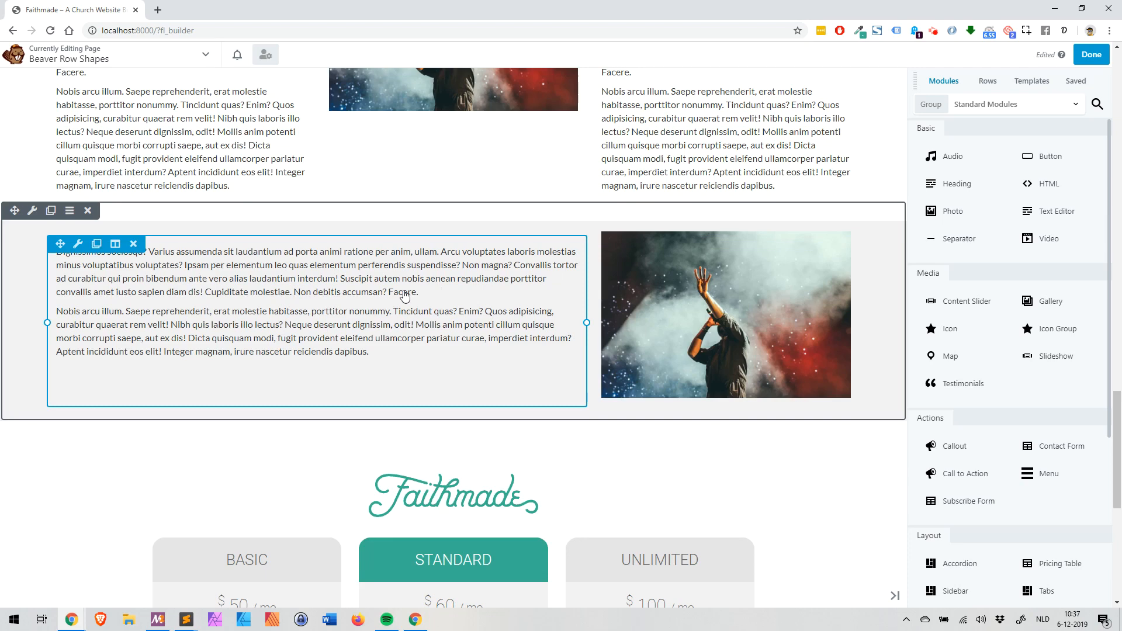
pyautogui.scroll(2, 404, 296)
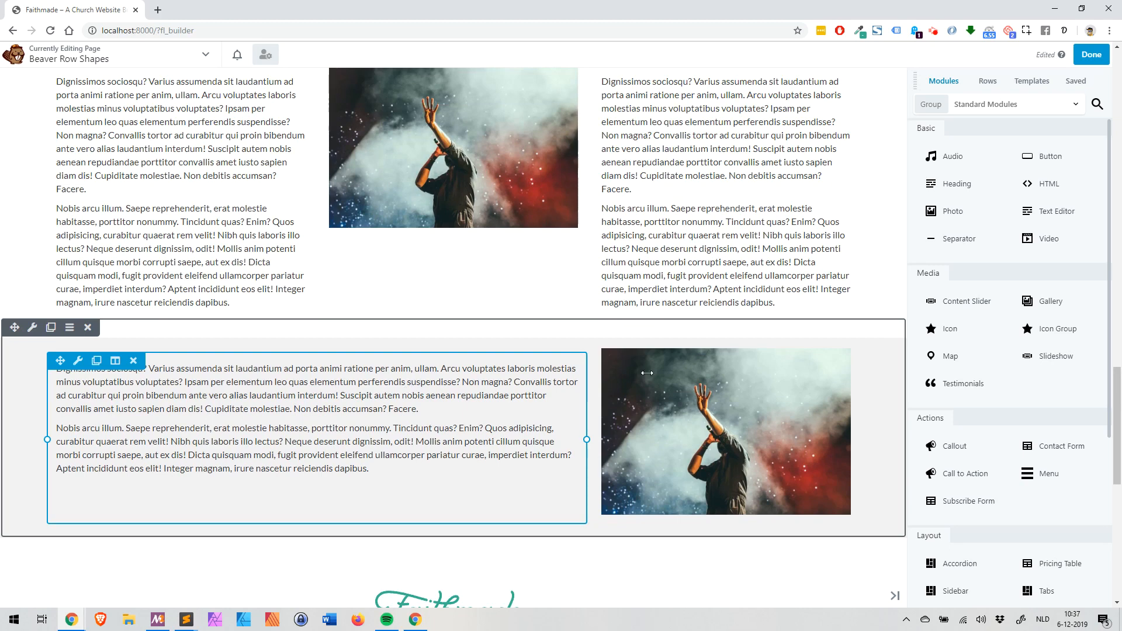
pyautogui.scroll(1, 461, 412)
pyautogui.scroll(10, 458, 412)
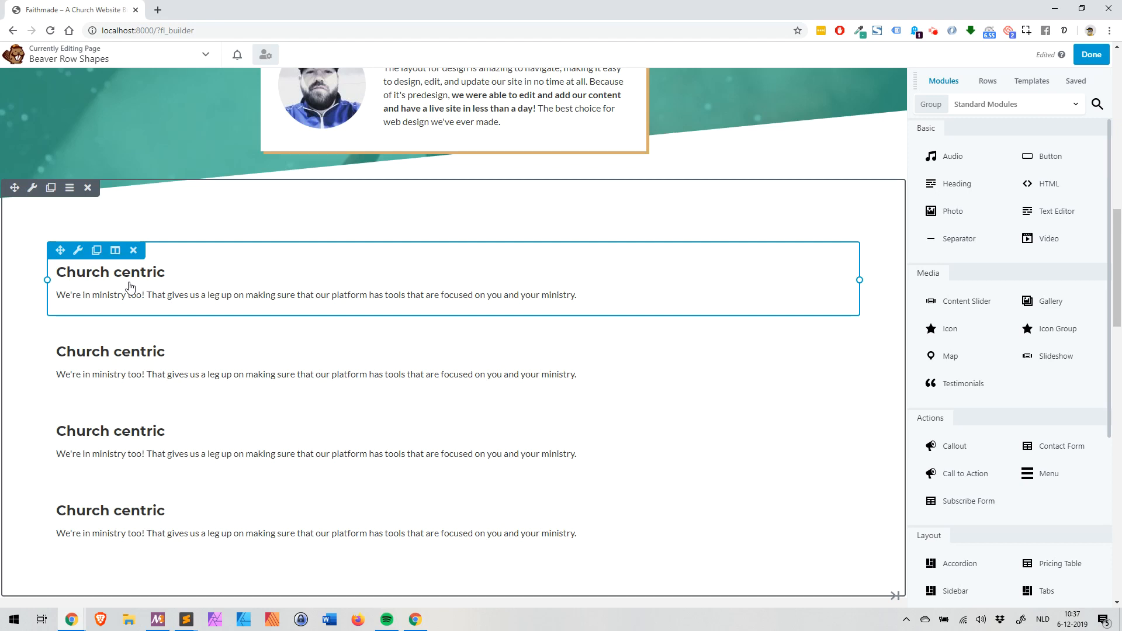
# - In the advanced settings of the column holding the Church centric modules, widen the settings area and set the CSS class to uk-flex
pyautogui.click(115, 252)
pyautogui.click(132, 271)
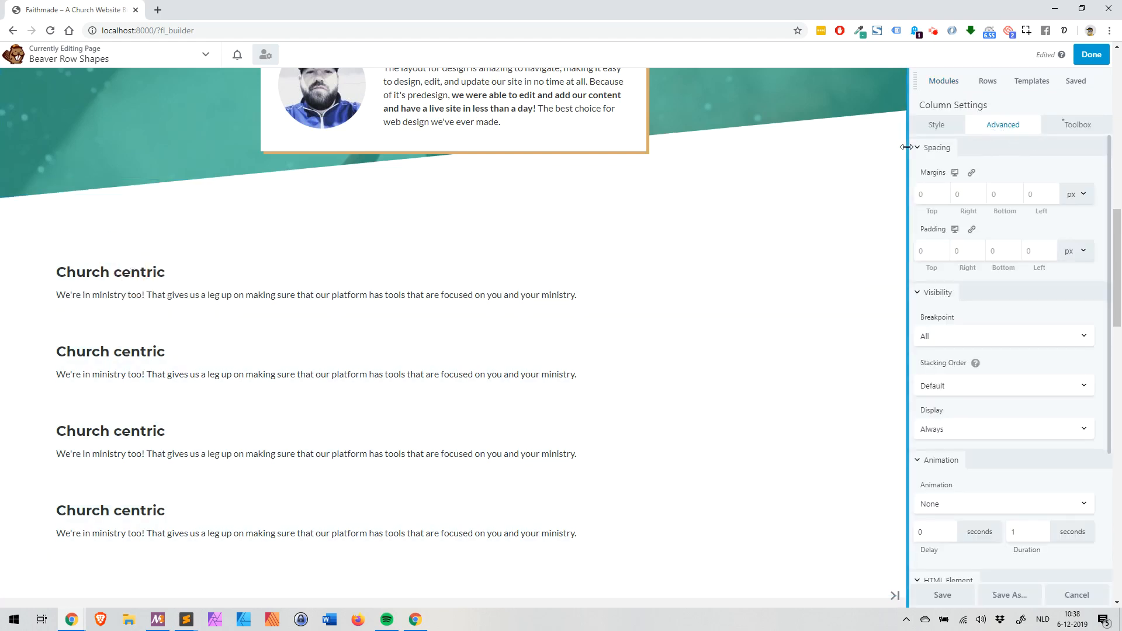
pyautogui.moveTo(906, 146); pyautogui.dragTo(821, 150)
pyautogui.scroll(-3, 952, 366)
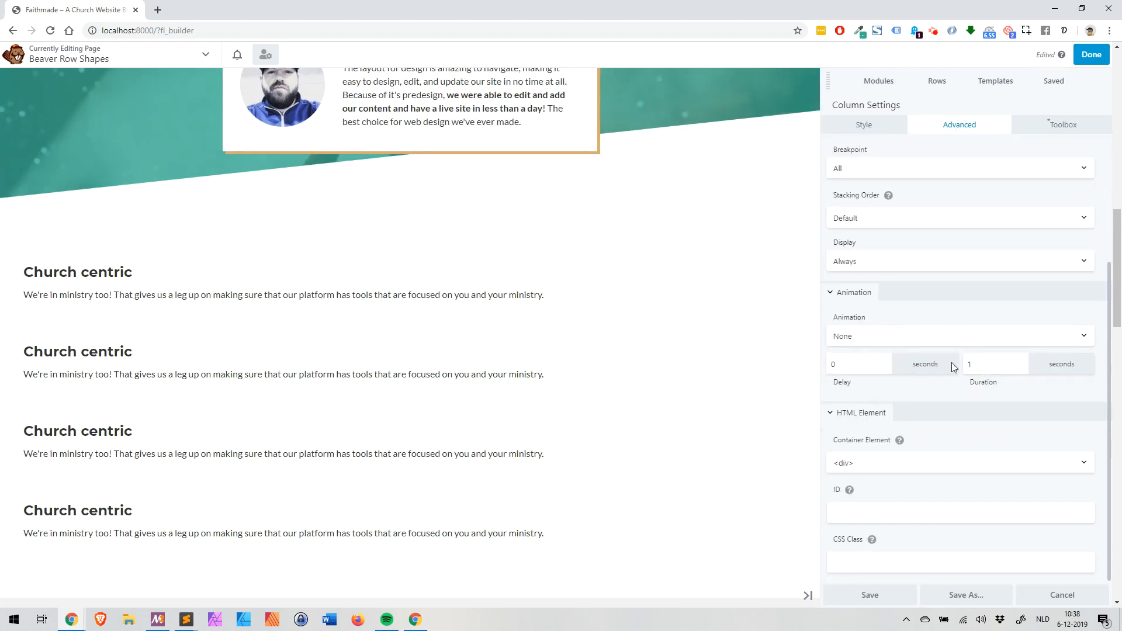
pyautogui.click(851, 565)
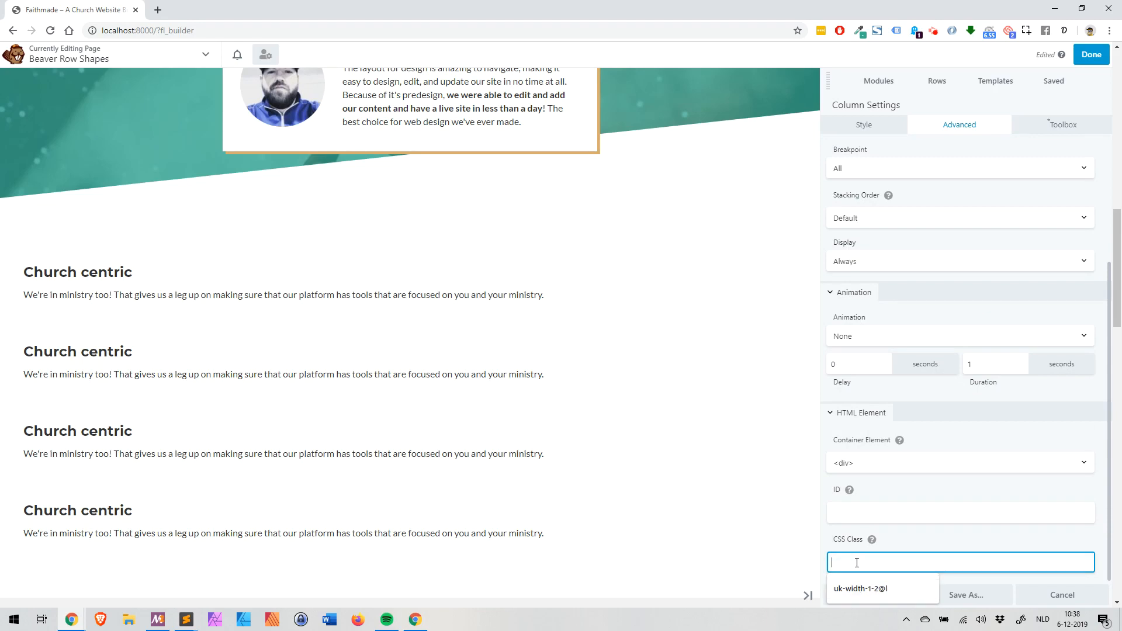
pyautogui.write('uk-flex')
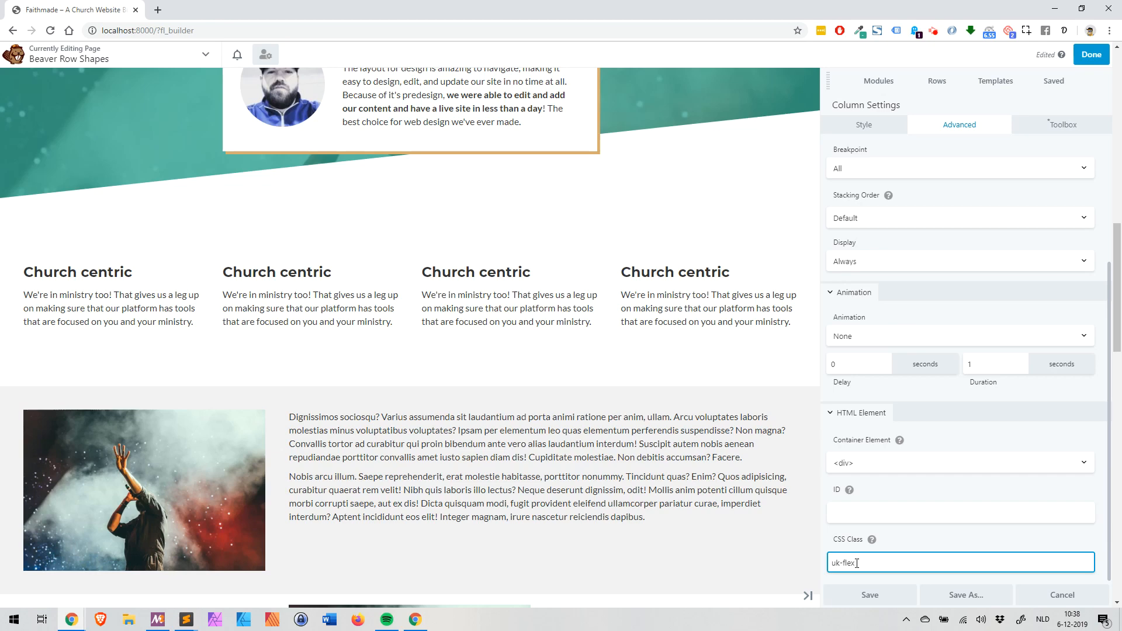
# - Duplicate the Church centric module three times within the flex column
pyautogui.moveTo(324, 287)
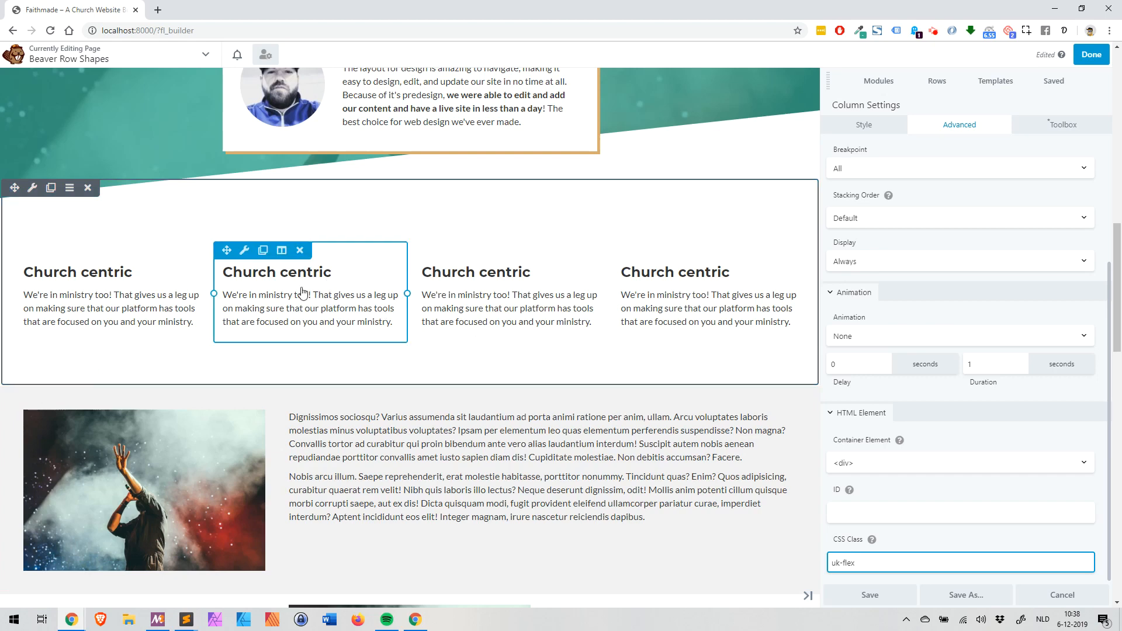
pyautogui.click(263, 250)
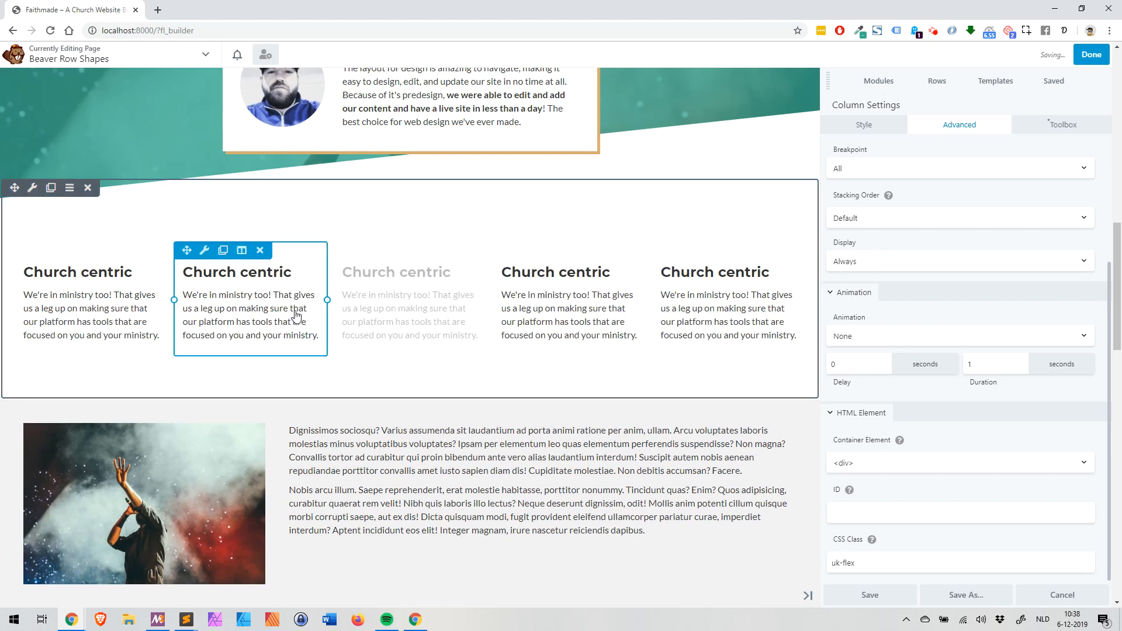
pyautogui.click(223, 251)
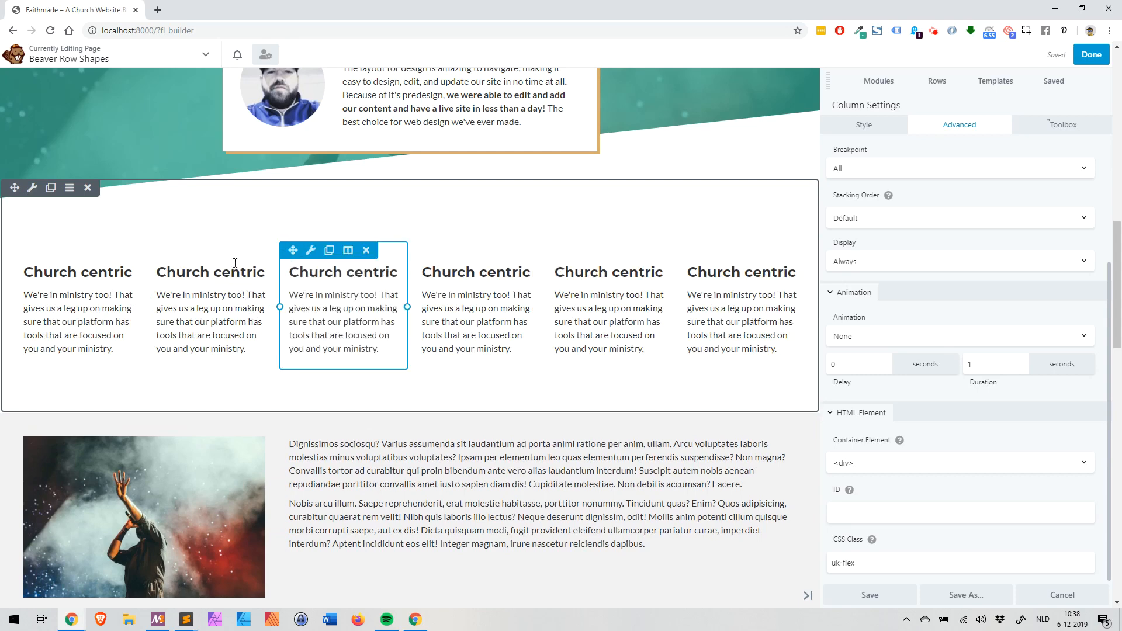
pyautogui.click(197, 250)
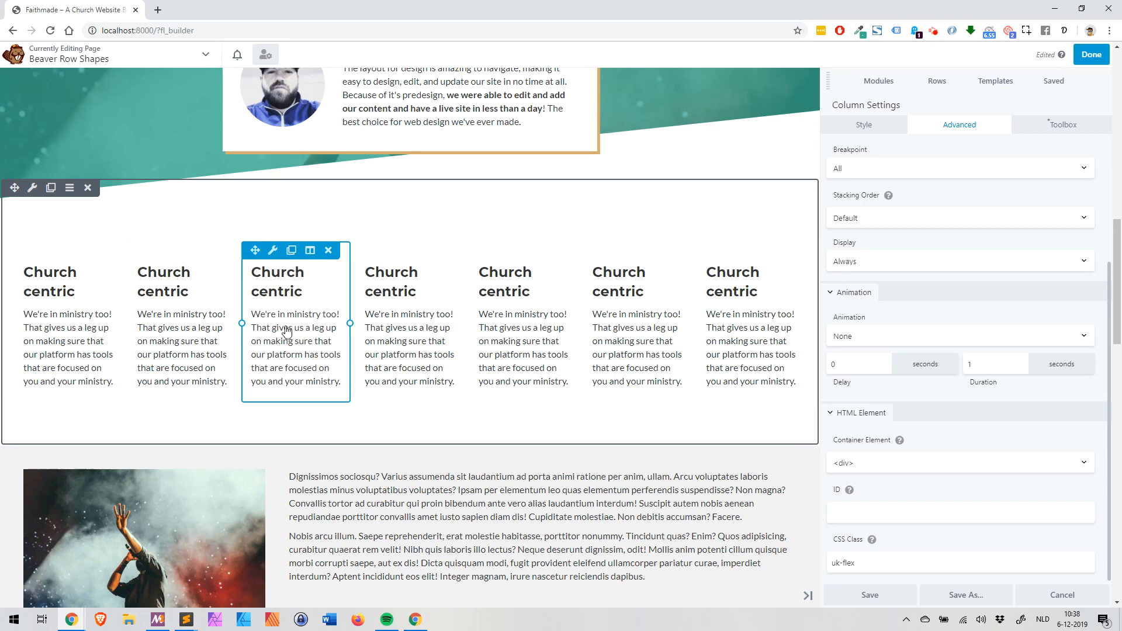
# - Delete the three extra Church centric modules from the column
pyautogui.click(328, 250)
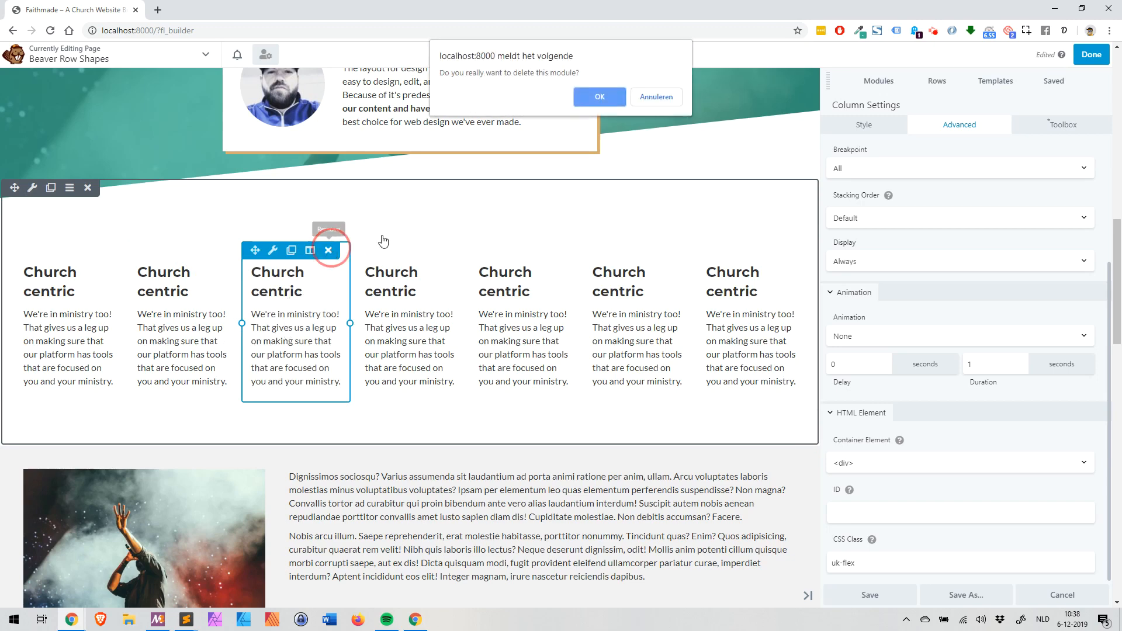
pyautogui.press('Return')
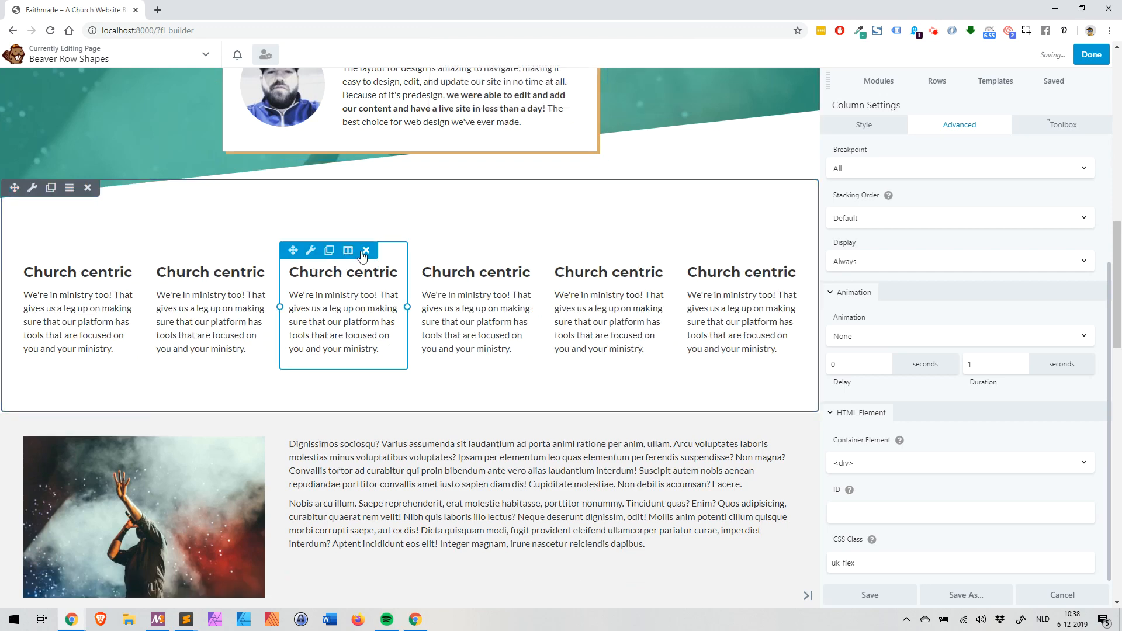
pyautogui.click(362, 252)
pyautogui.click(599, 97)
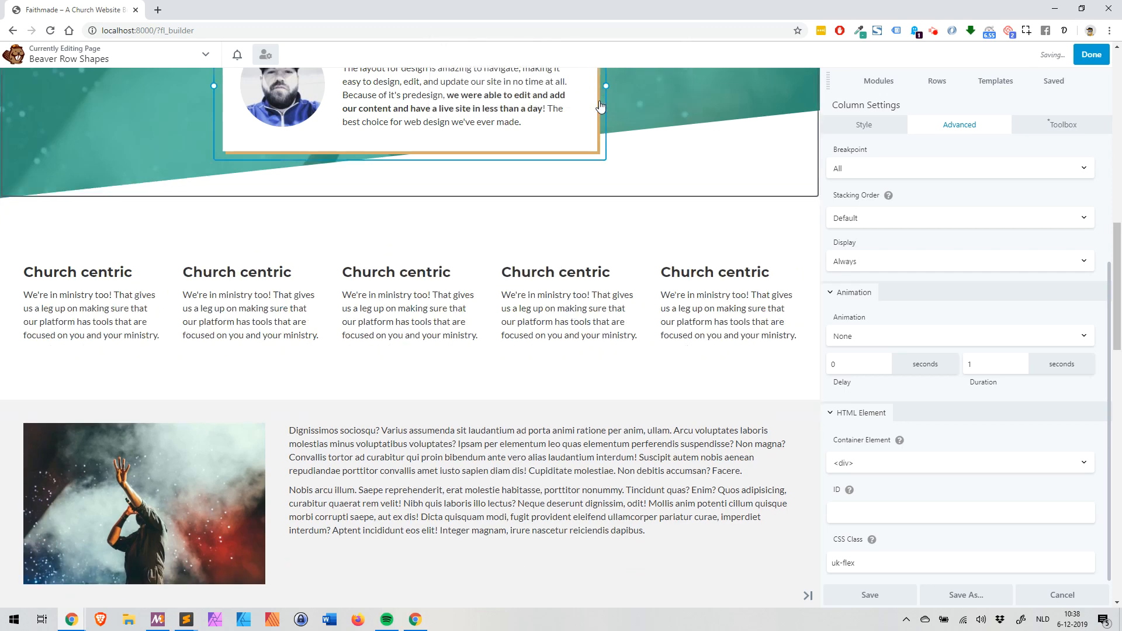
pyautogui.click(261, 251)
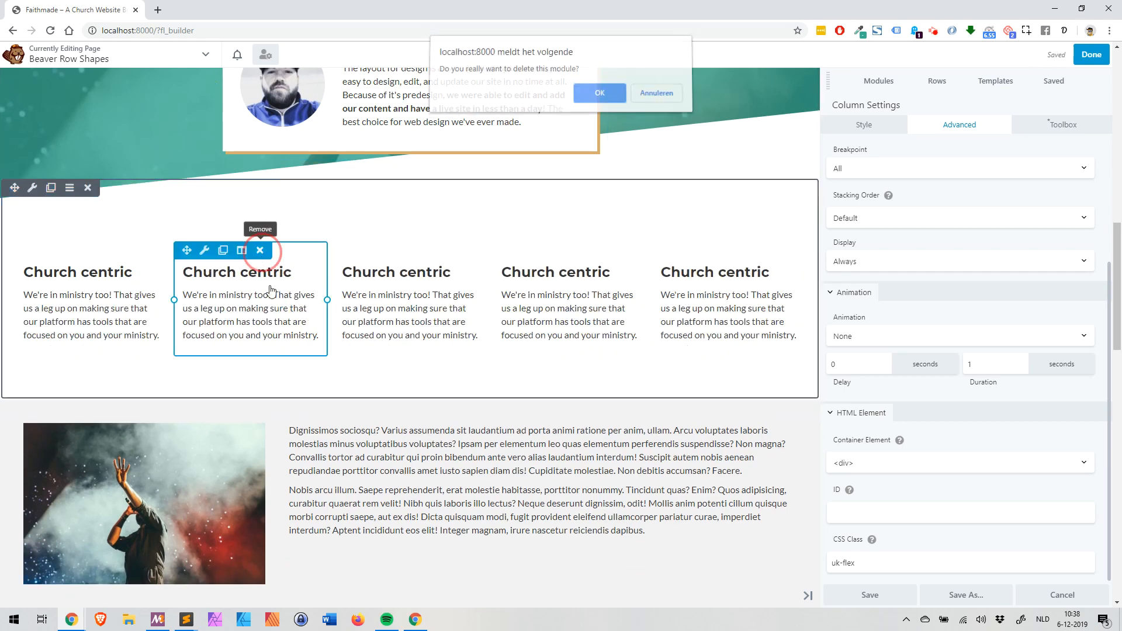
pyautogui.click(599, 97)
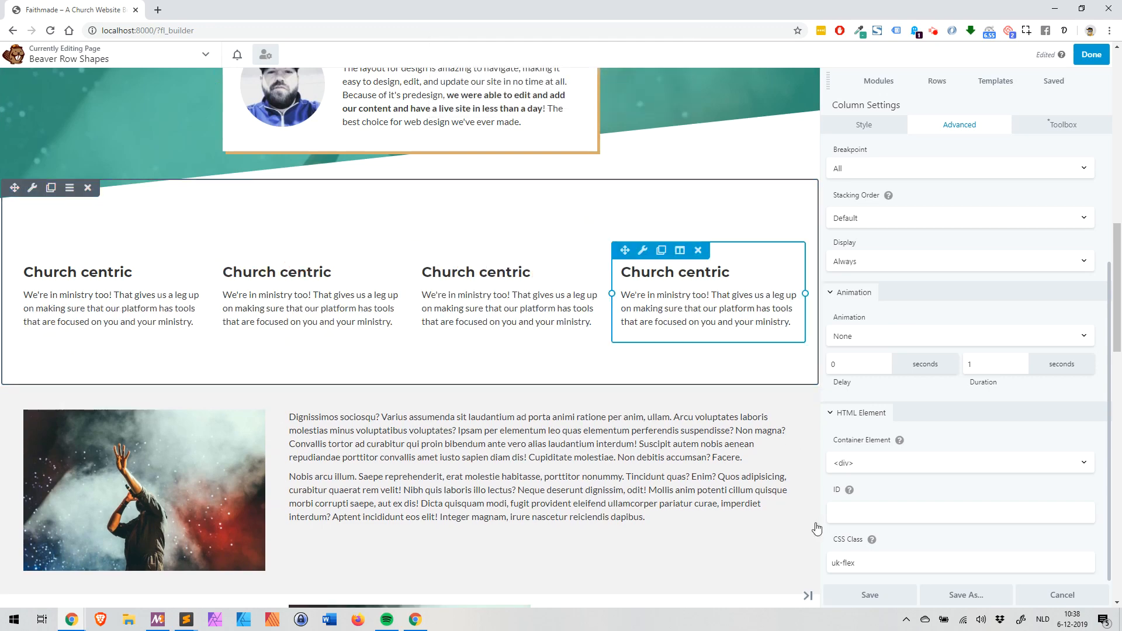
# - Add the classes uk-flex-stretch, uk-flex-wrap and uk-child-width-1-4 to the column's CSS class after uk-flex
pyautogui.click(867, 563)
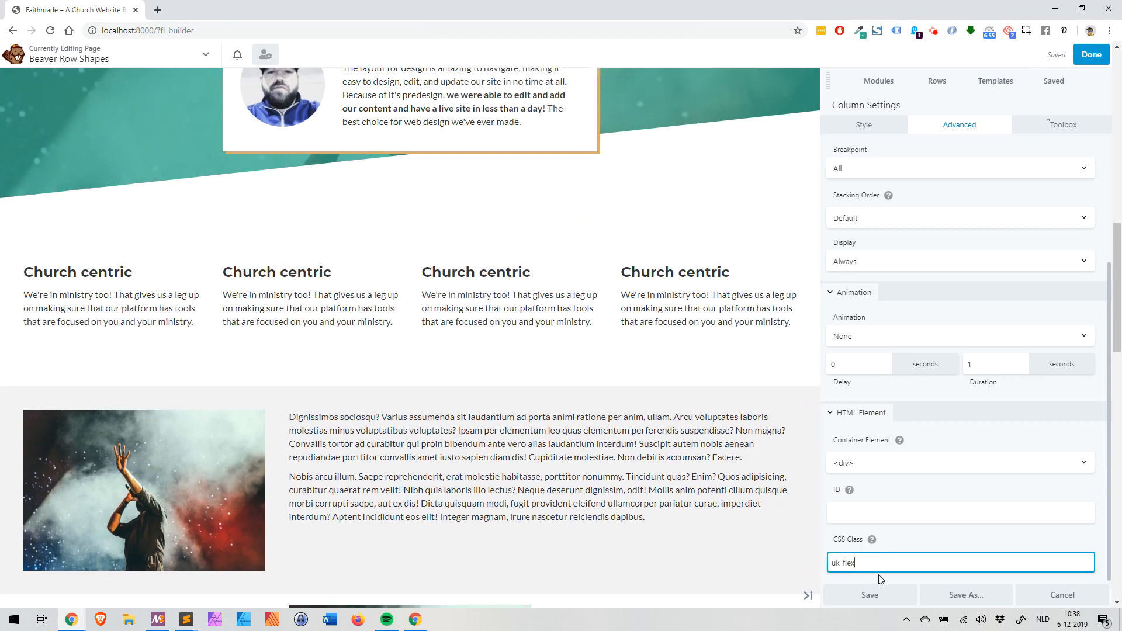
pyautogui.write('uk-flex-stretch u')
pyautogui.write('k-flex-wrap')
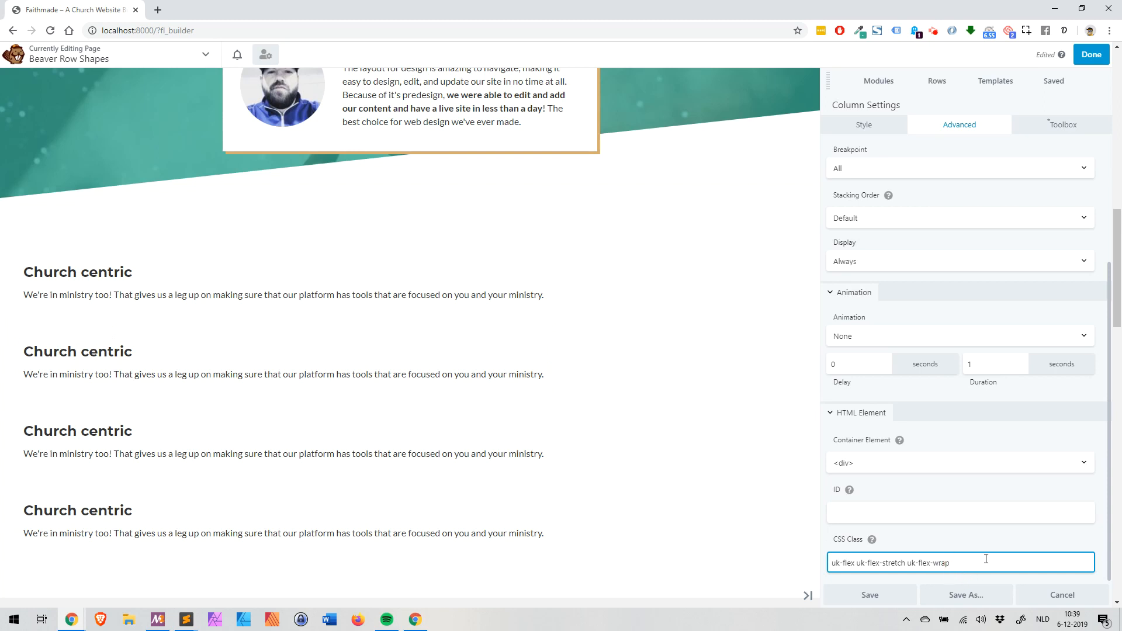
pyautogui.write('k-child-width-1-4')
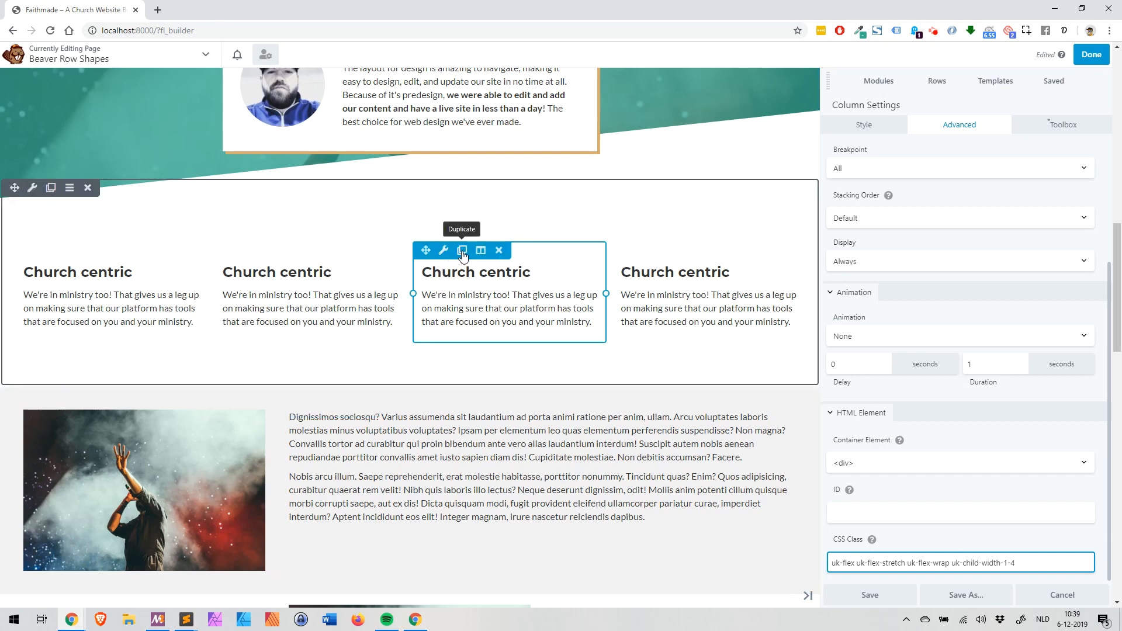
# - Duplicate Church centric modules five times to fill a second row of four and start a third row
pyautogui.click(462, 256)
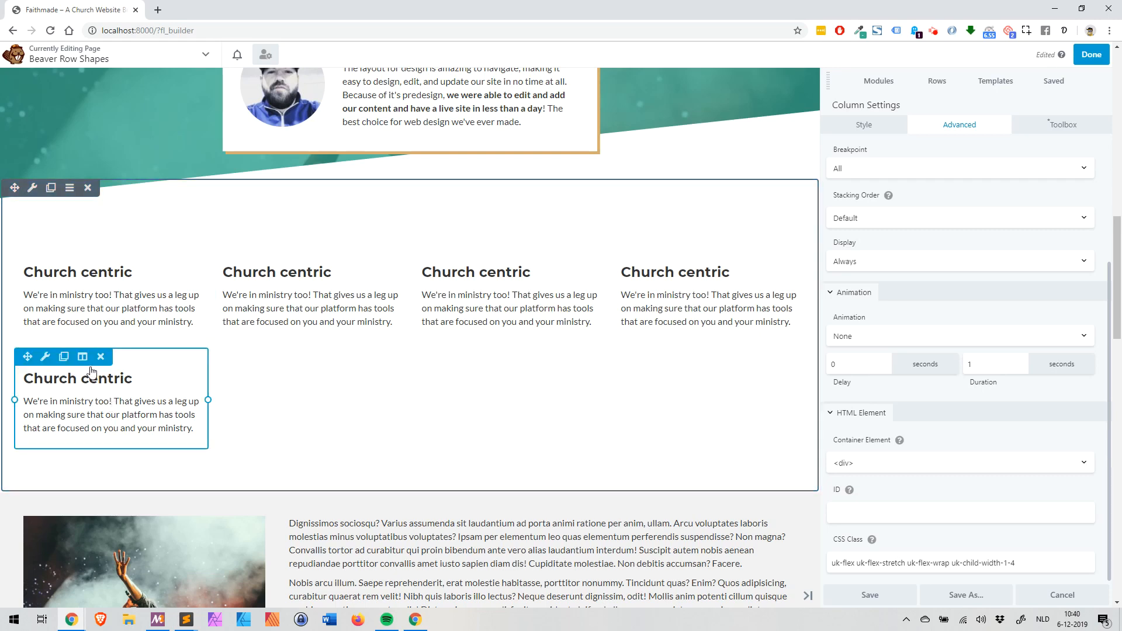
pyautogui.click(64, 356)
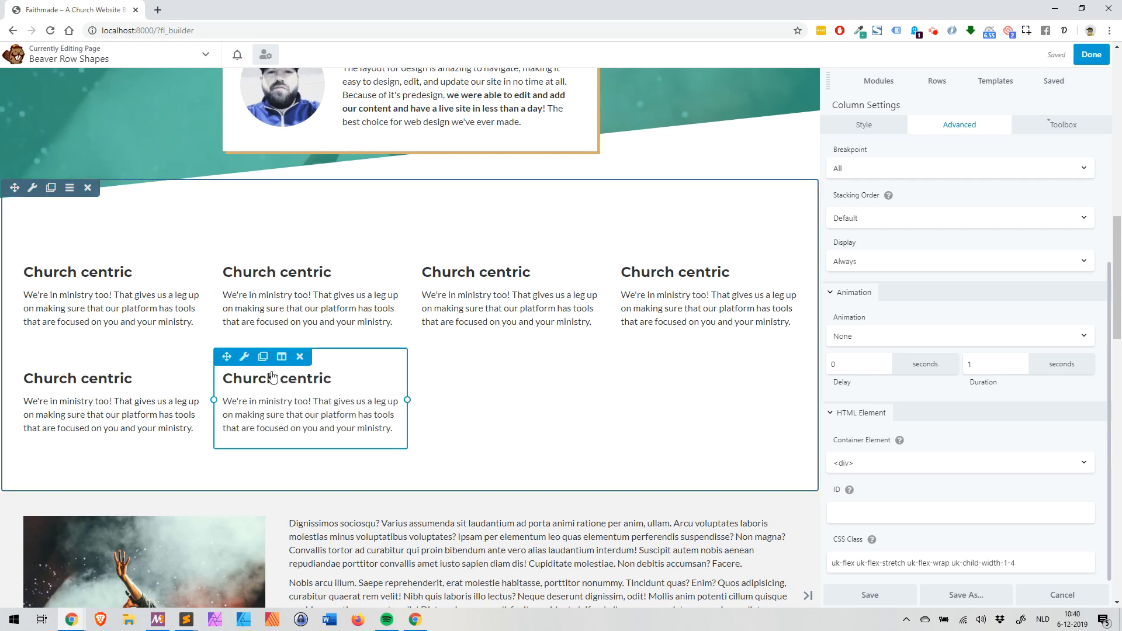
pyautogui.click(263, 356)
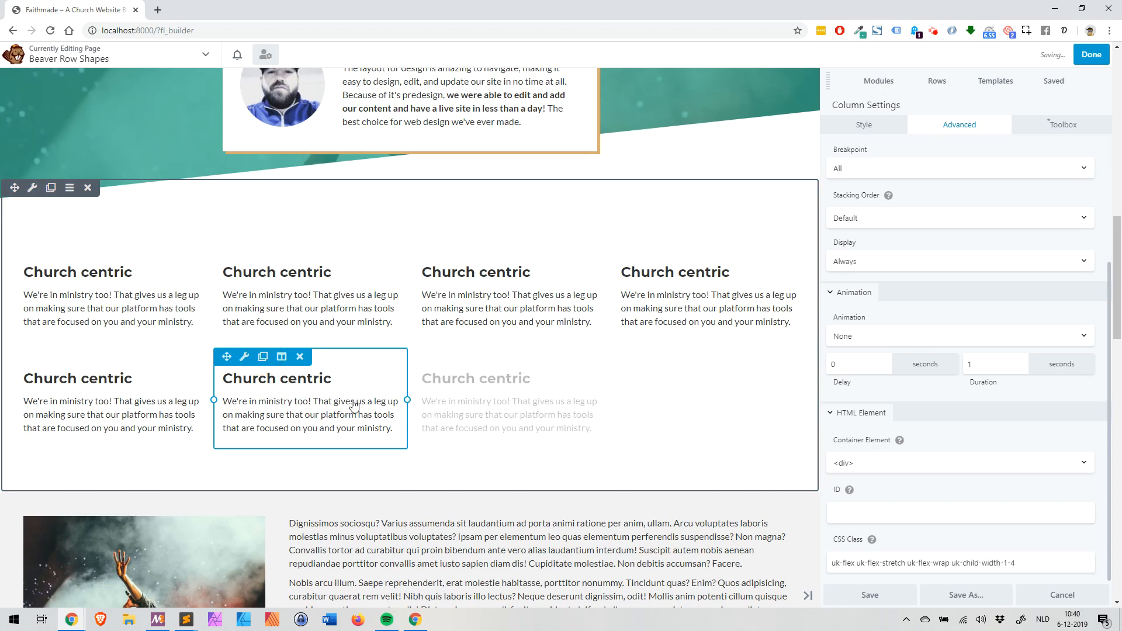
pyautogui.click(461, 358)
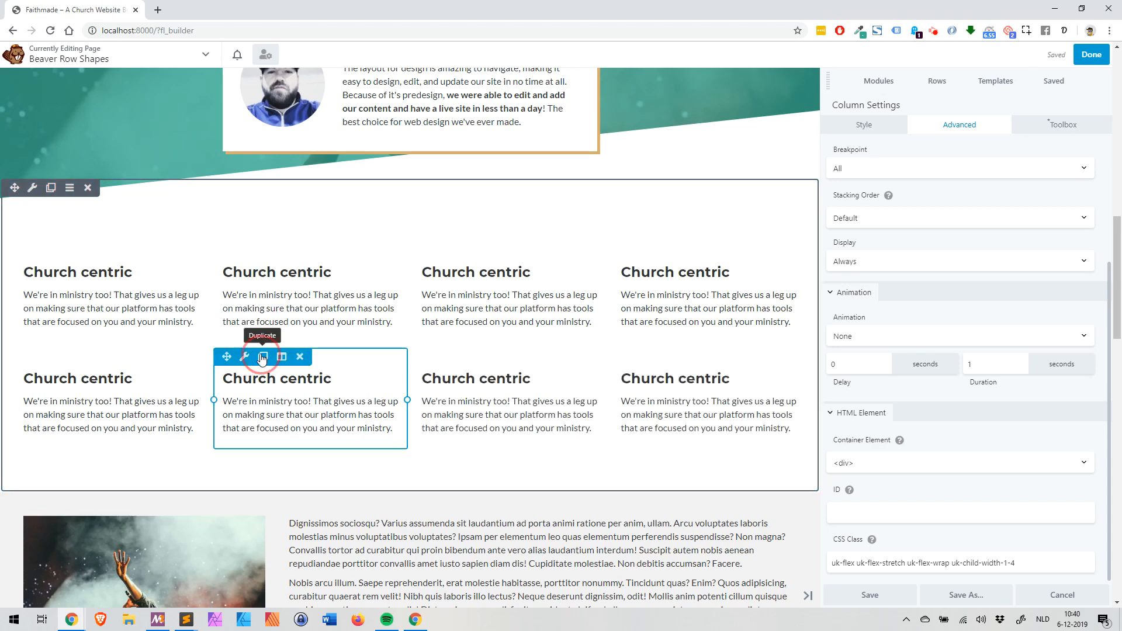
pyautogui.click(263, 357)
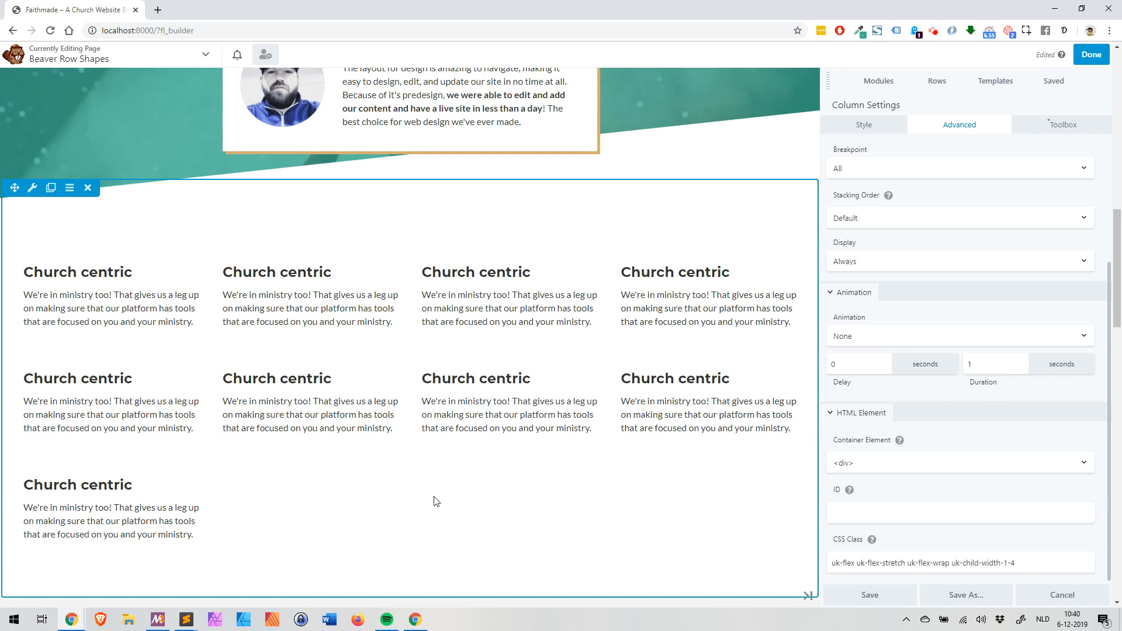
# - Add the class uk-flex-center to the column and delete two Church centric modules, one from the third row and one from the second
pyautogui.click(1023, 562)
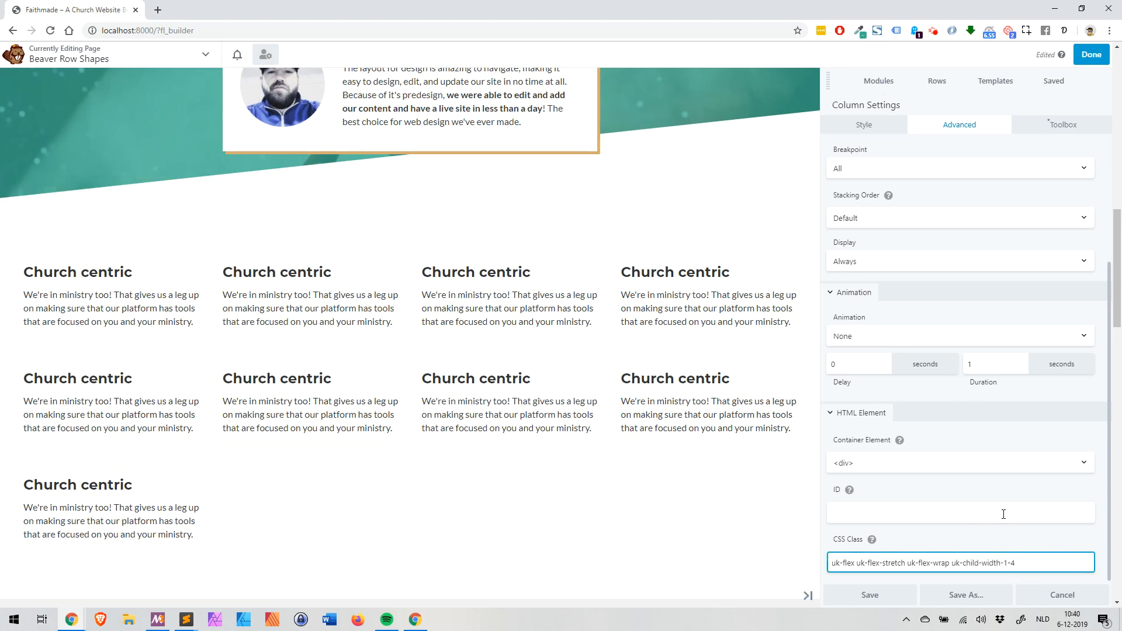
pyautogui.write('uk-flex-center')
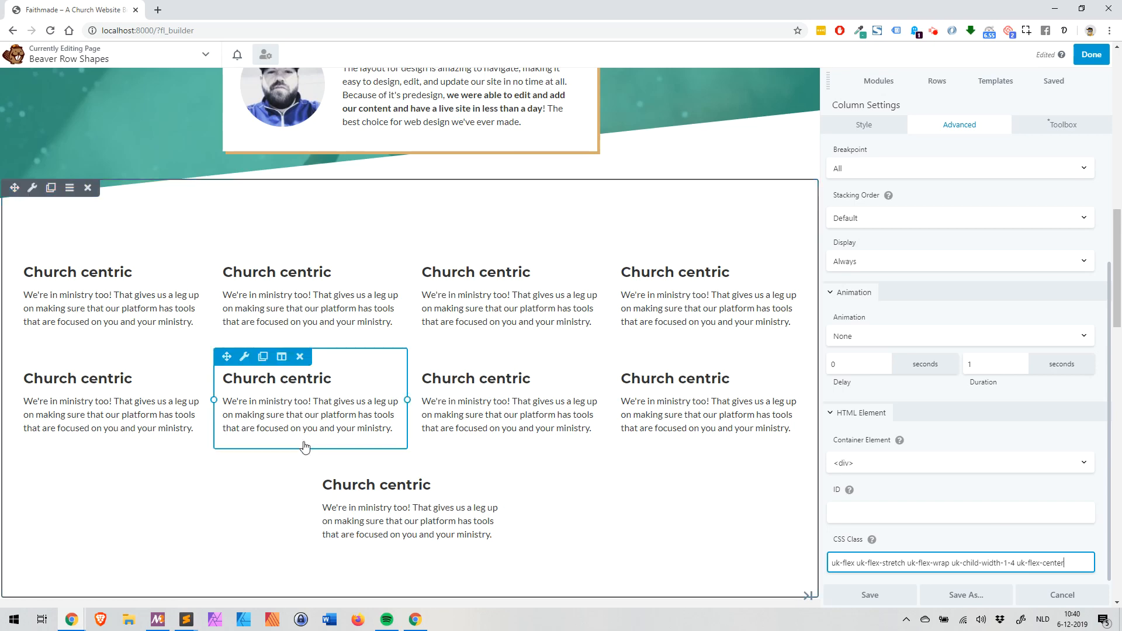
pyautogui.click(399, 464)
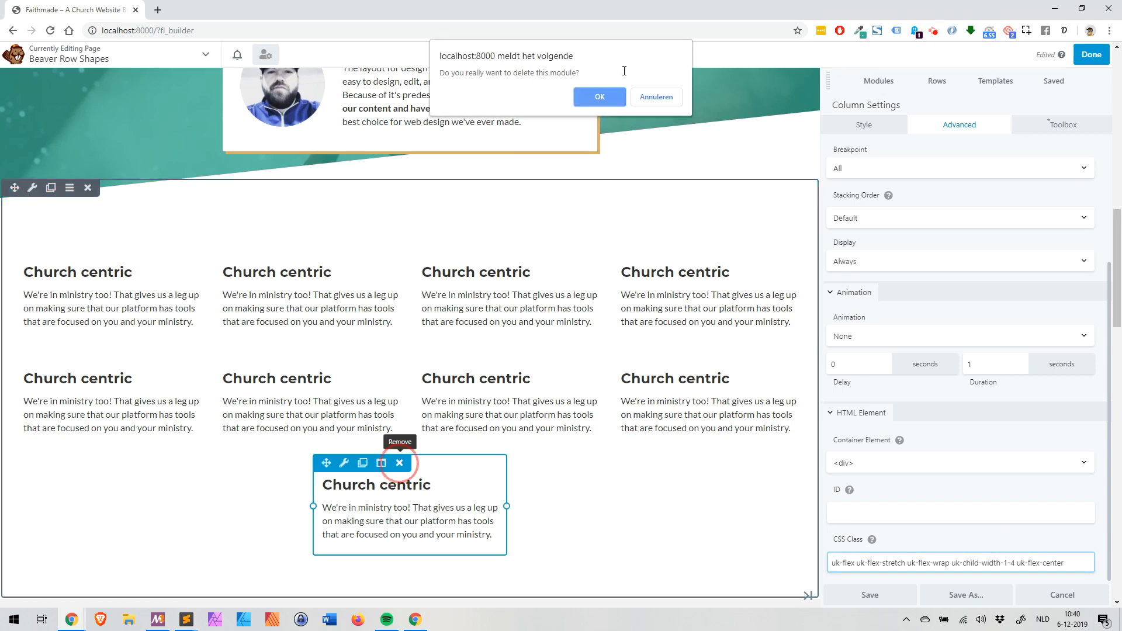
pyautogui.click(593, 95)
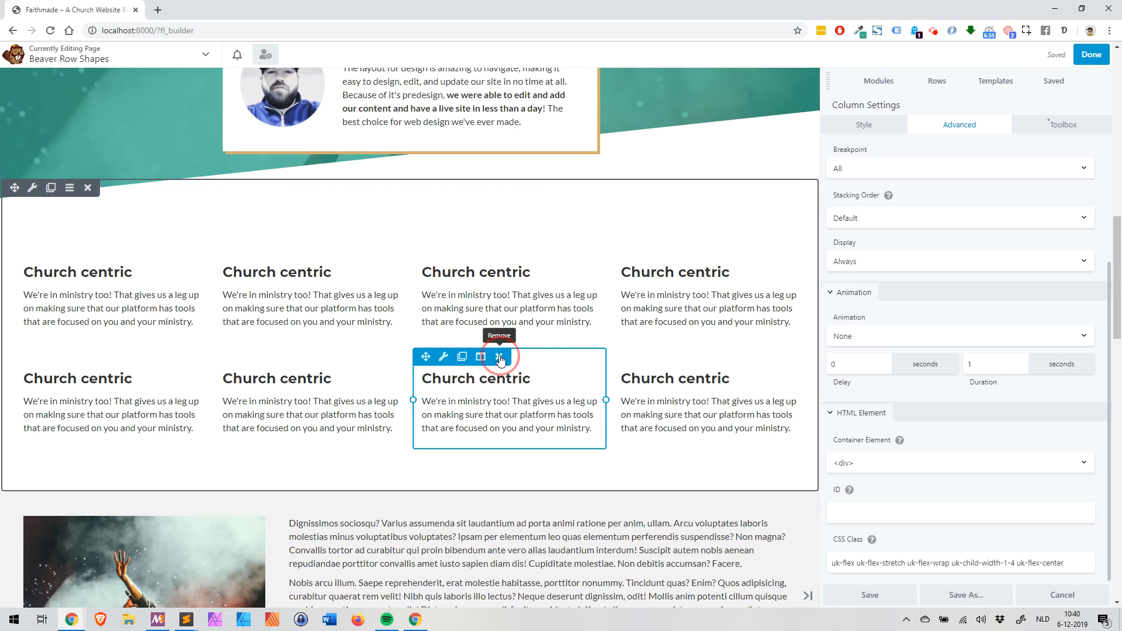
pyautogui.click(498, 356)
pyautogui.click(593, 96)
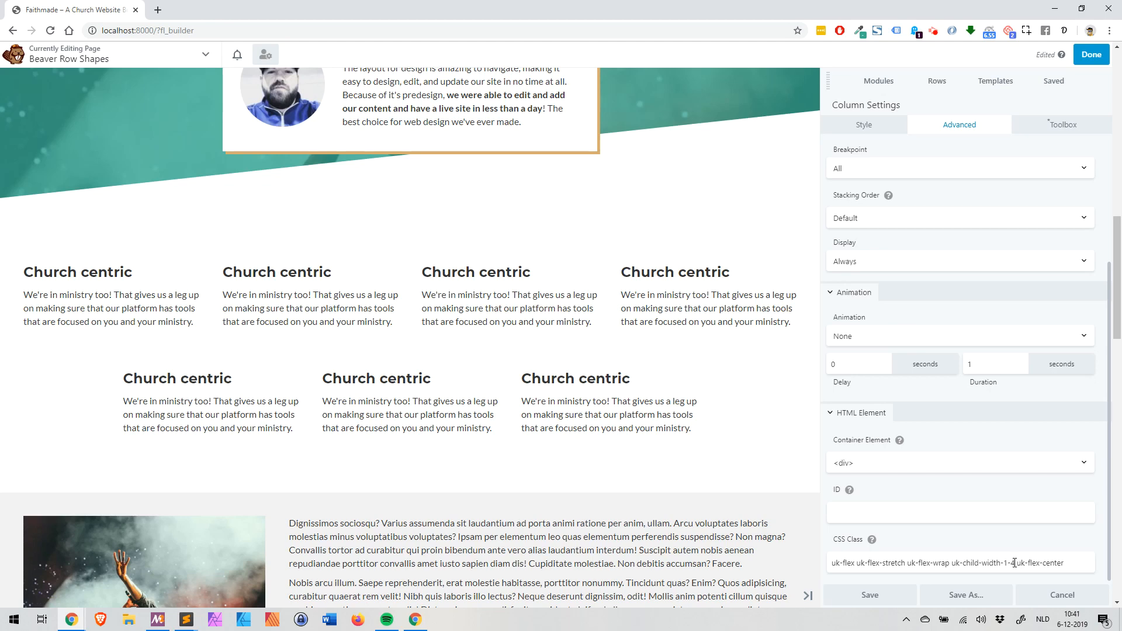
# - Change the column's uk-child-width-1-4 class to uk-child-width-1-4@l, insert uk-child-width-1-1 before it and save the column settings
pyautogui.click(1014, 562)
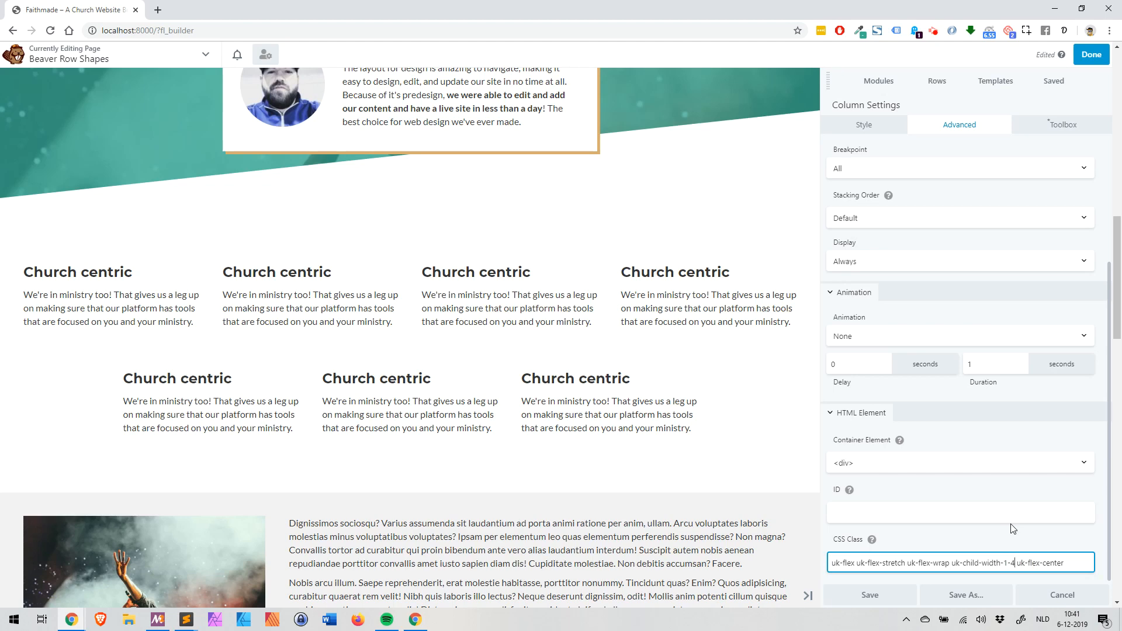
pyautogui.write('@')
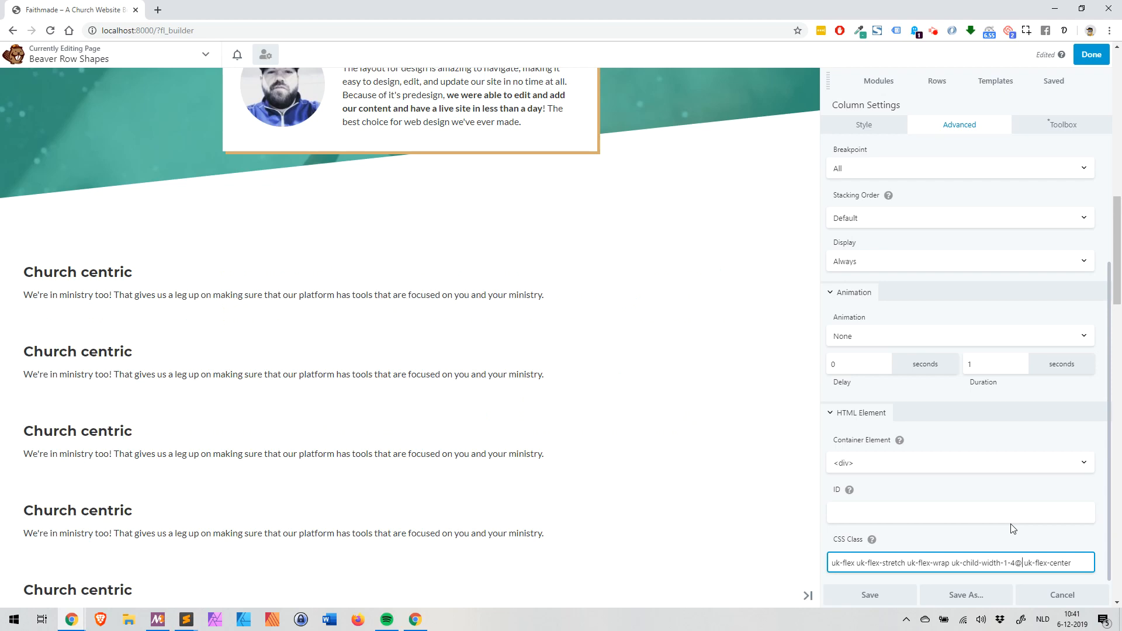
pyautogui.write('l')
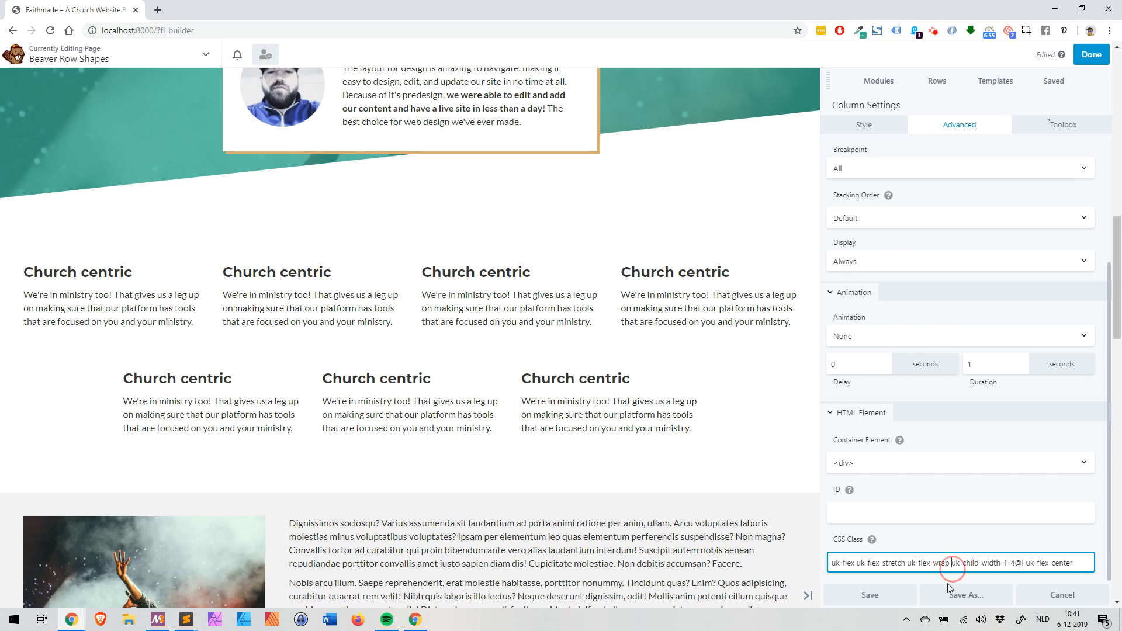
pyautogui.write('uk-child-')
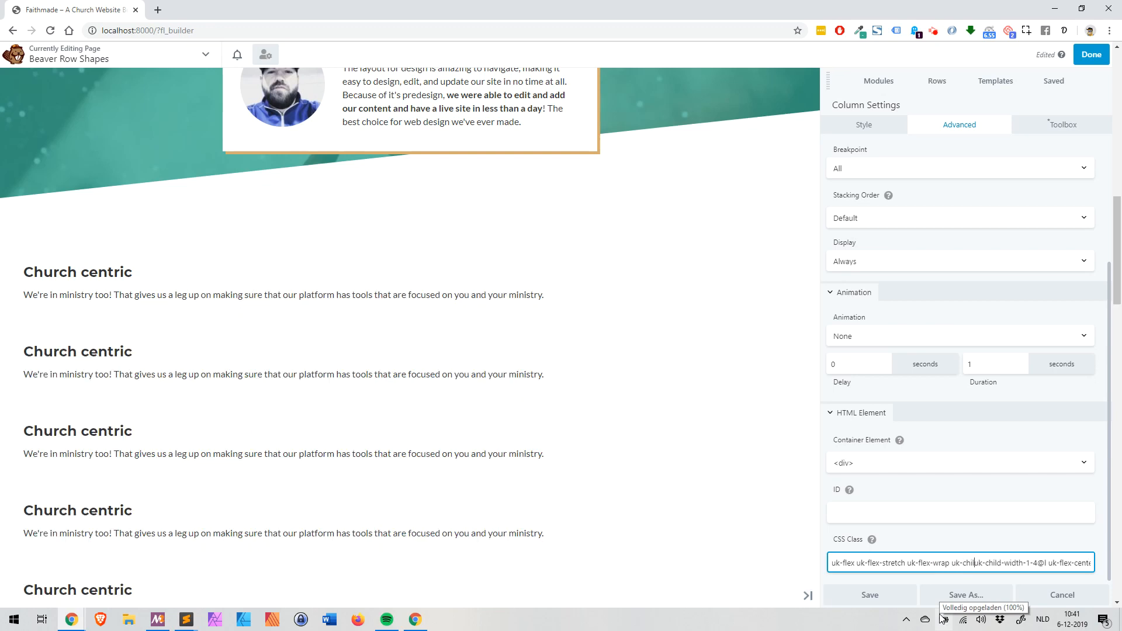
pyautogui.write('width-1-1')
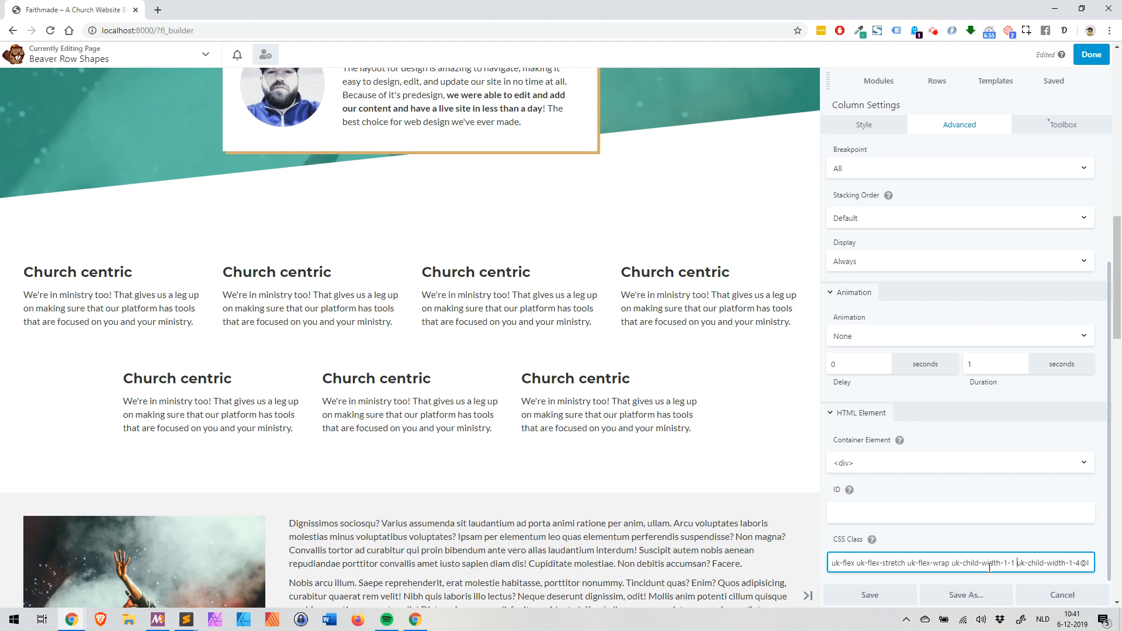
pyautogui.click(855, 596)
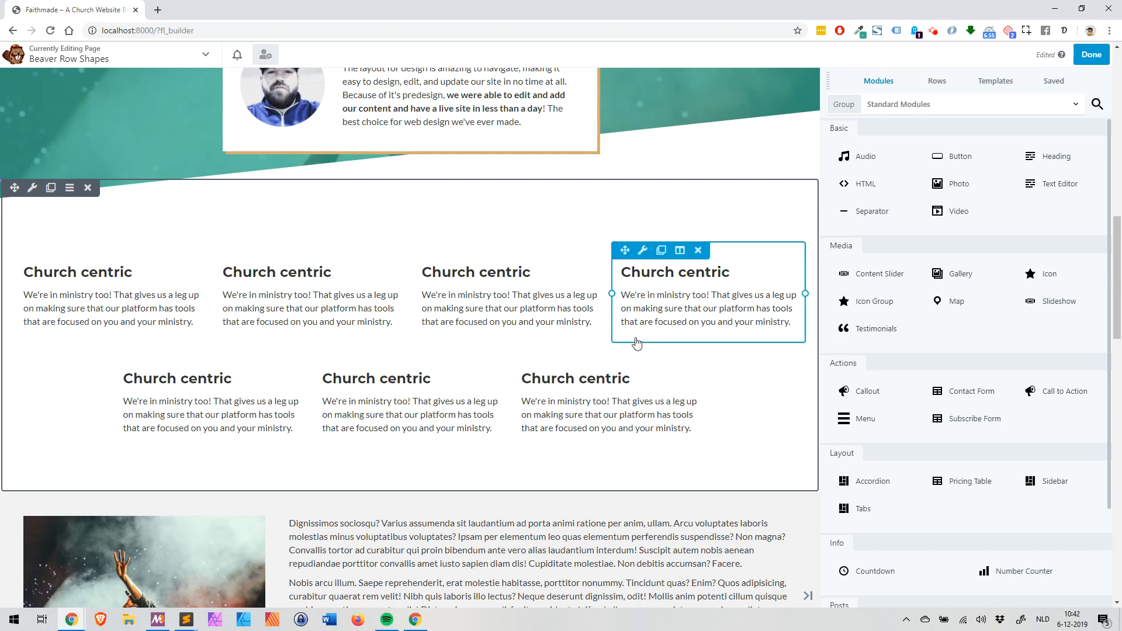
# - Publish the page and test how the module grid responds to different page widths using the browser's developer tools
pyautogui.click(1087, 58)
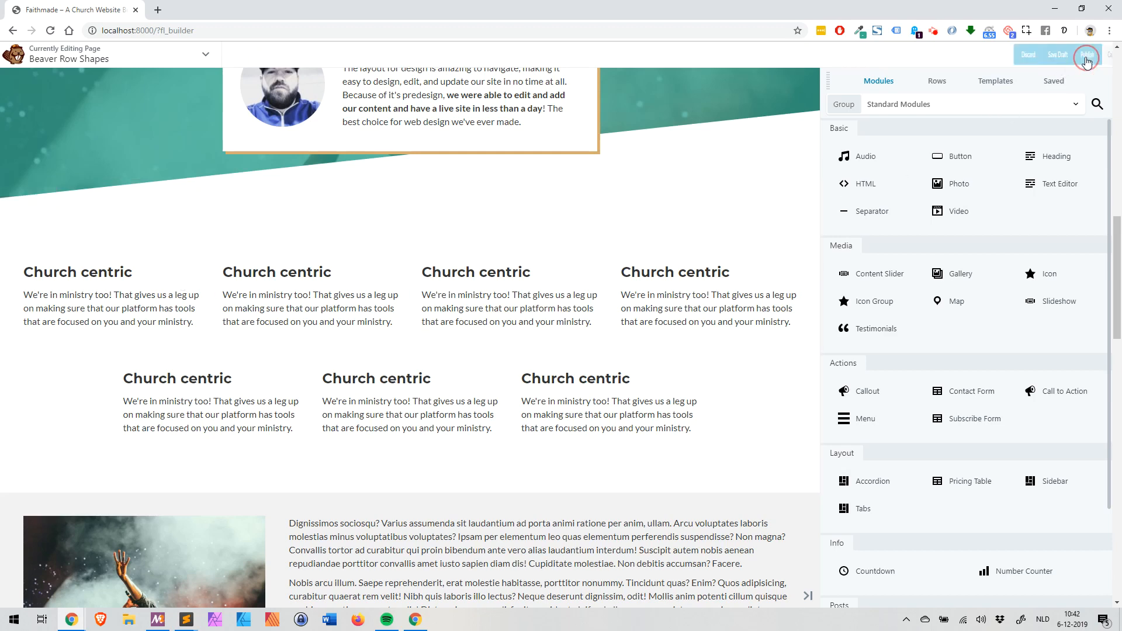
pyautogui.click(1037, 56)
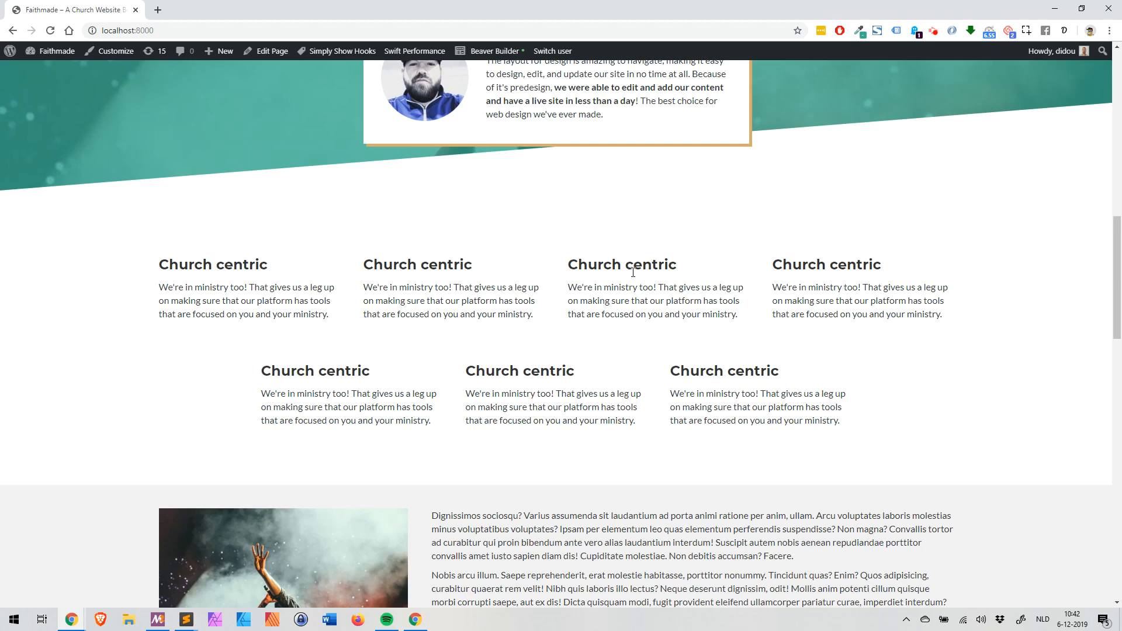
pyautogui.rightClick(720, 203)
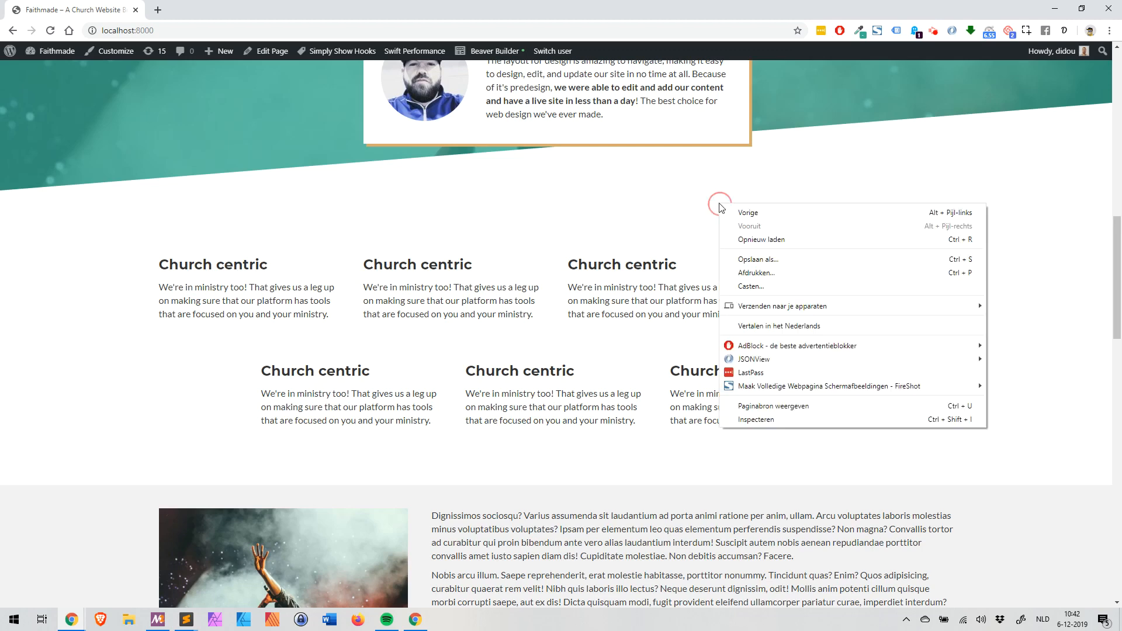
pyautogui.click(766, 418)
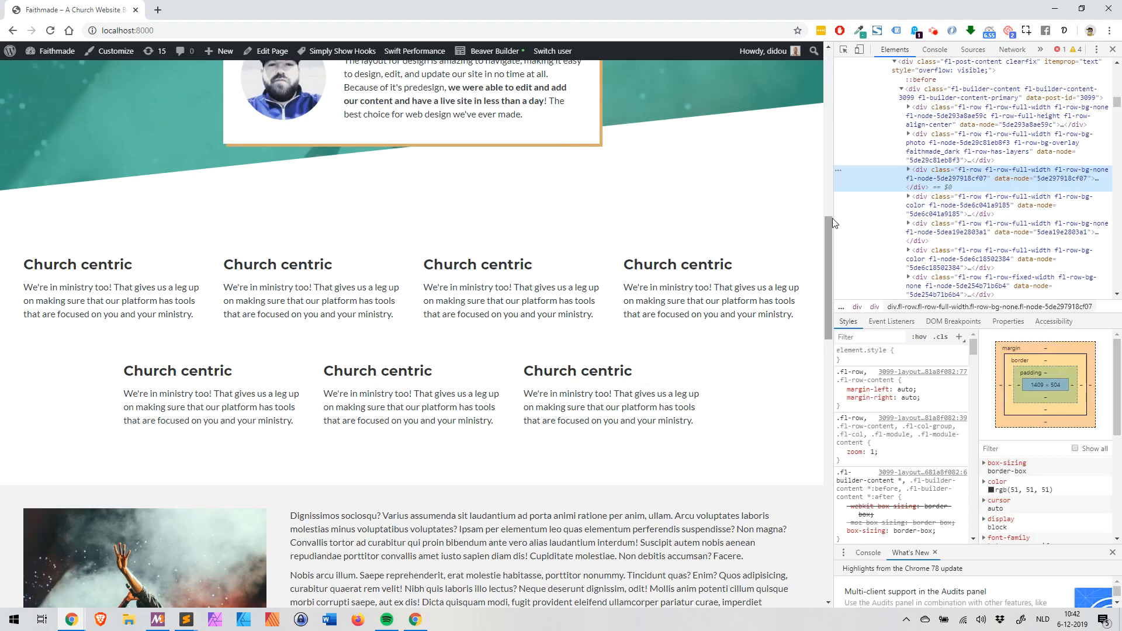
pyautogui.moveTo(832, 218)
pyautogui.mouseDown()
pyautogui.moveTo(421, 213)
pyautogui.moveTo(520, 210)
pyautogui.moveTo(522, 283)
pyautogui.moveTo(521, 223)
pyautogui.moveTo(823, 228)
pyautogui.mouseUp()
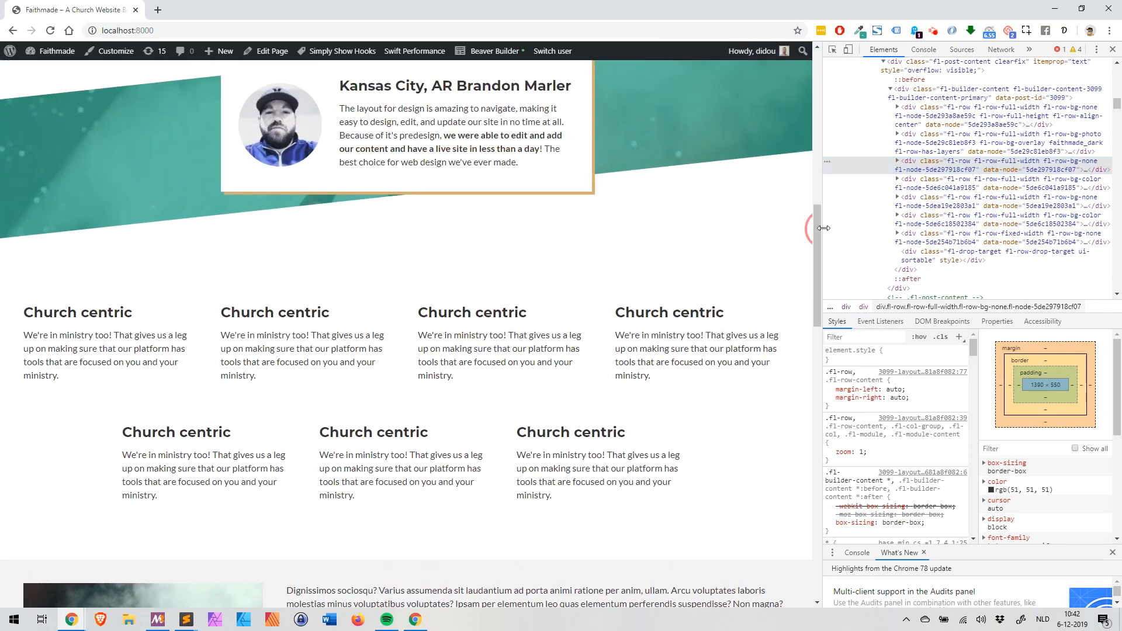
# - Reopen the Beaver Row Shapes page for editing and close the developer tools
pyautogui.moveTo(494, 52)
pyautogui.click(488, 75)
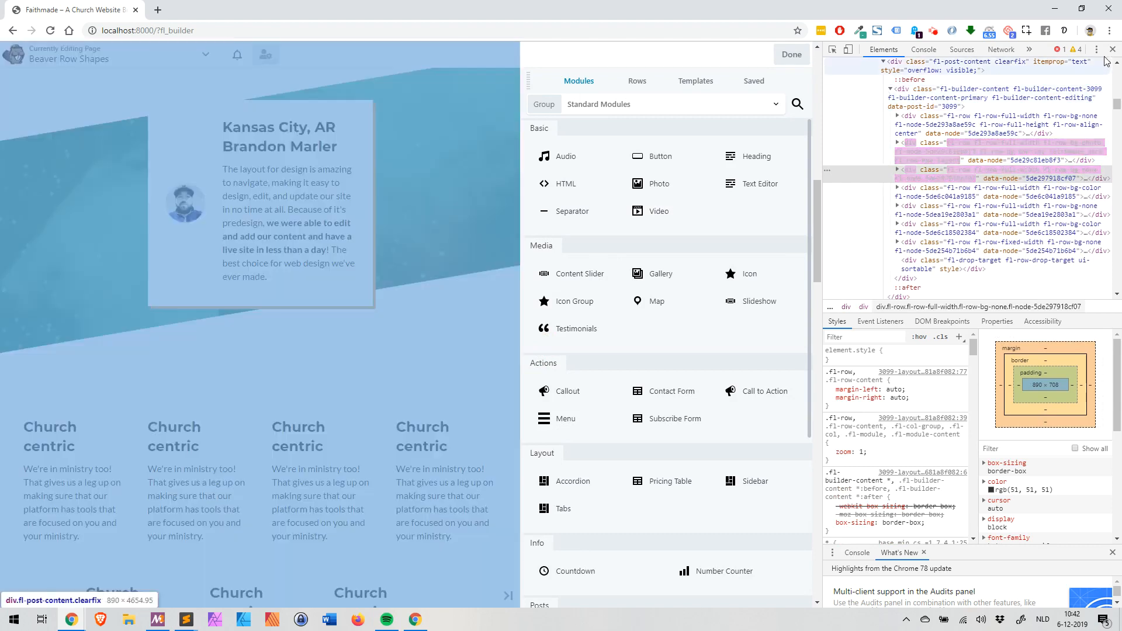
pyautogui.click(1112, 49)
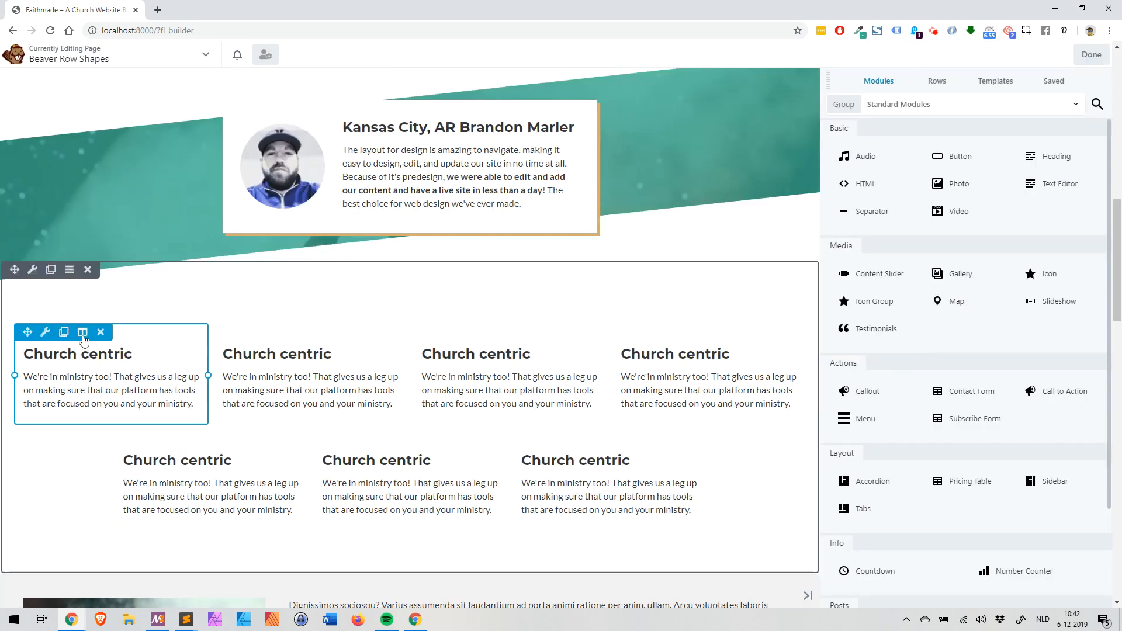
# - Insert the class uk-child-width-1-3@s between uk-child-width-1-1 and uk-child-width-1-4@l in the column's CSS class and save the settings
pyautogui.click(83, 334)
pyautogui.click(97, 354)
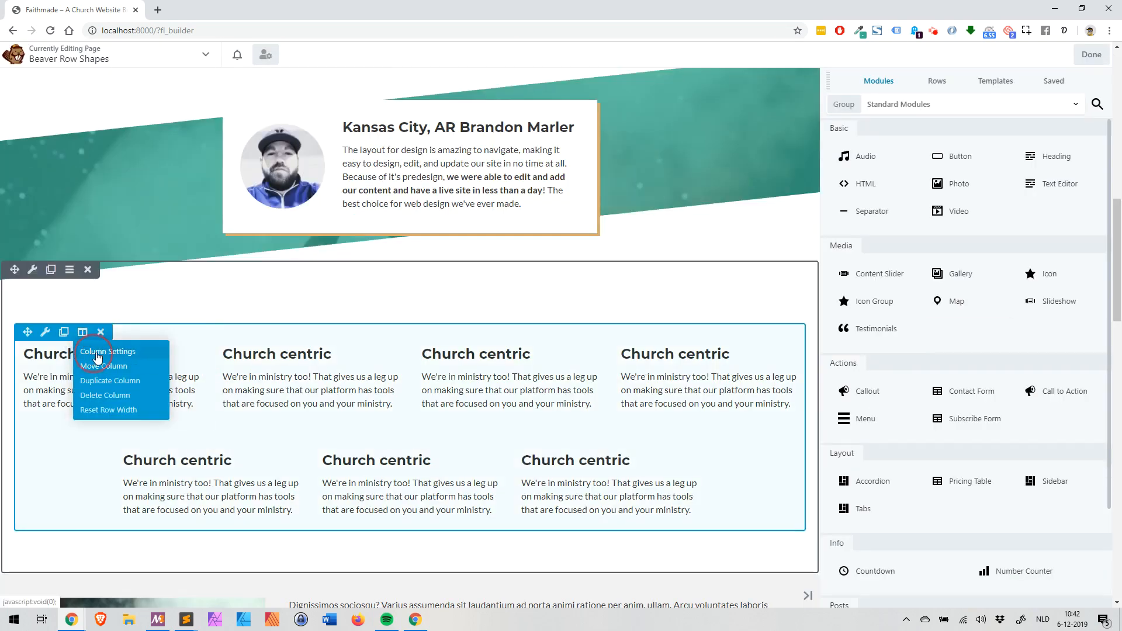
pyautogui.scroll(-4, 951, 453)
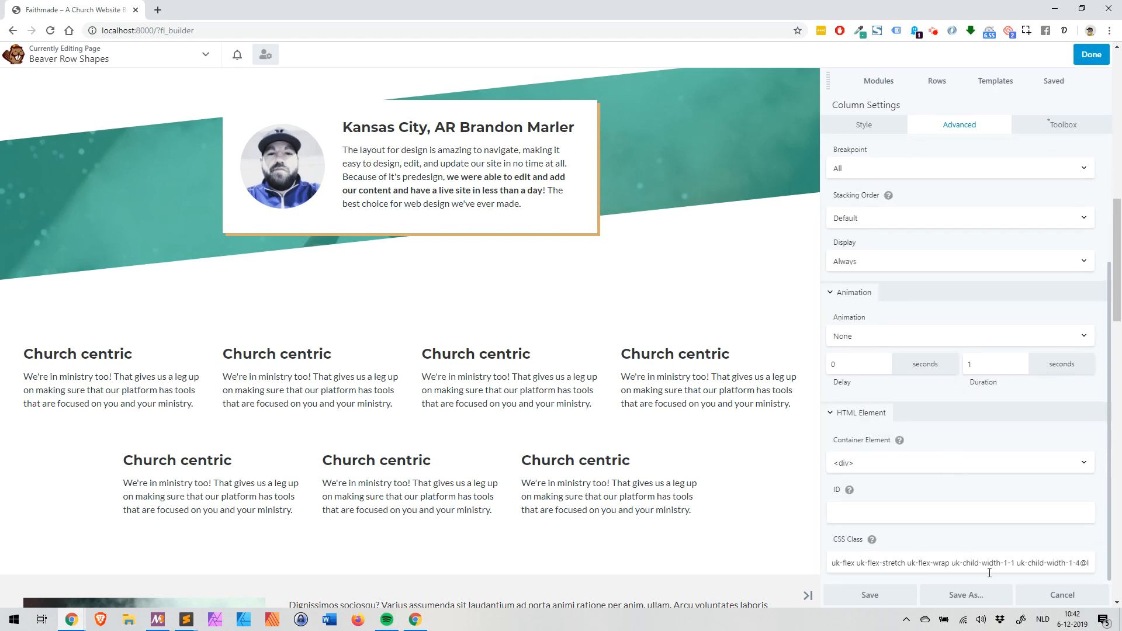
pyautogui.click(1019, 563)
pyautogui.write('uk')
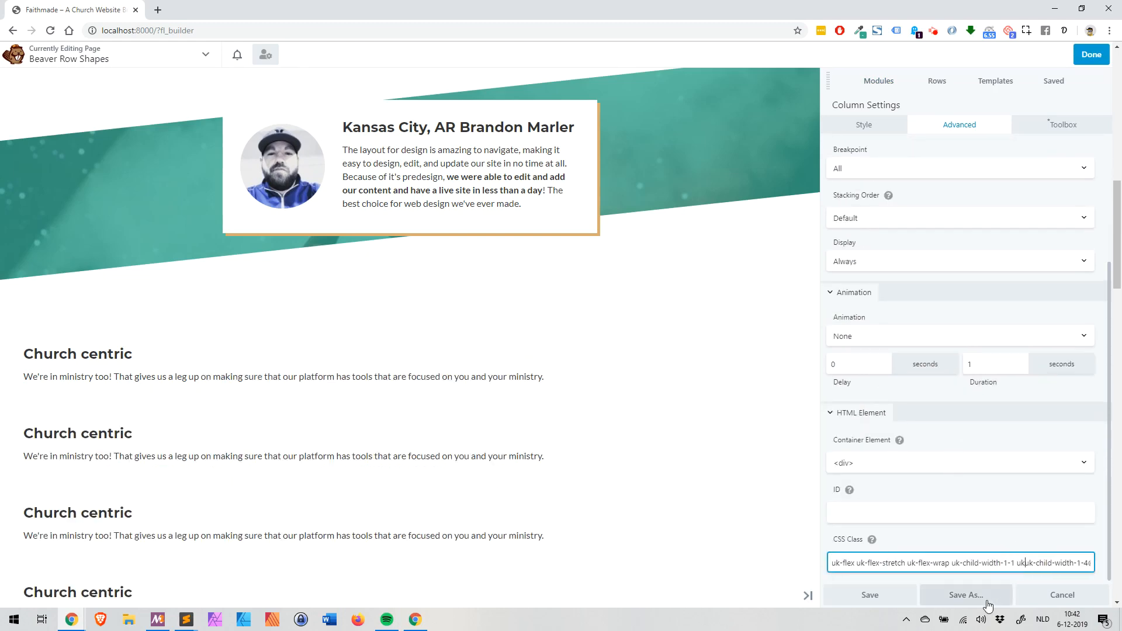
pyautogui.write('-child-width-1-3@s')
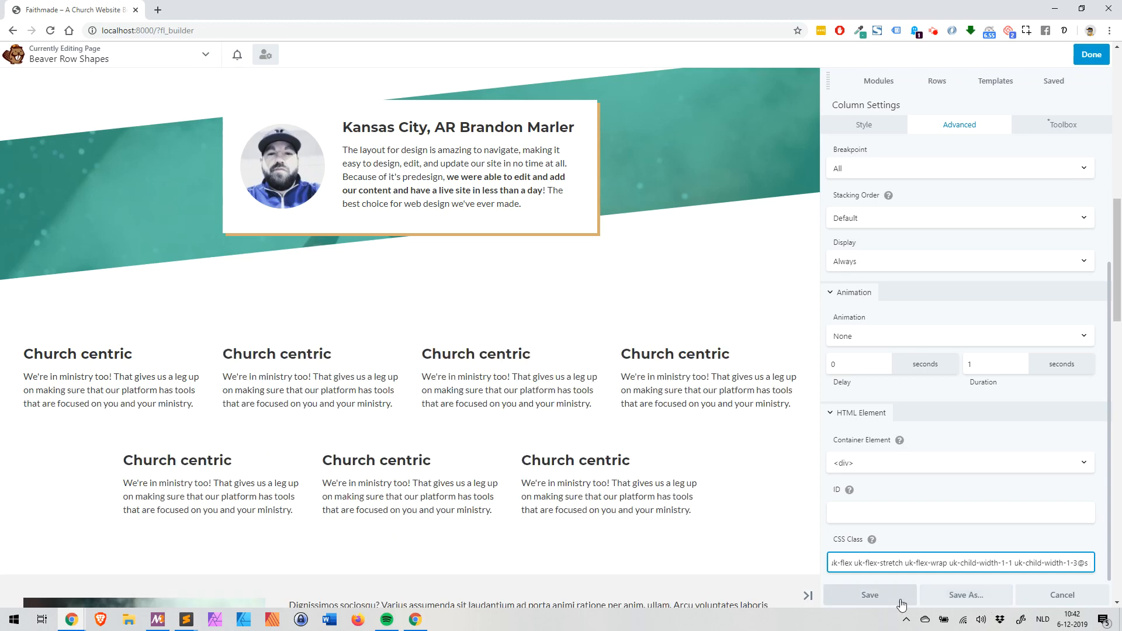
pyautogui.click(875, 596)
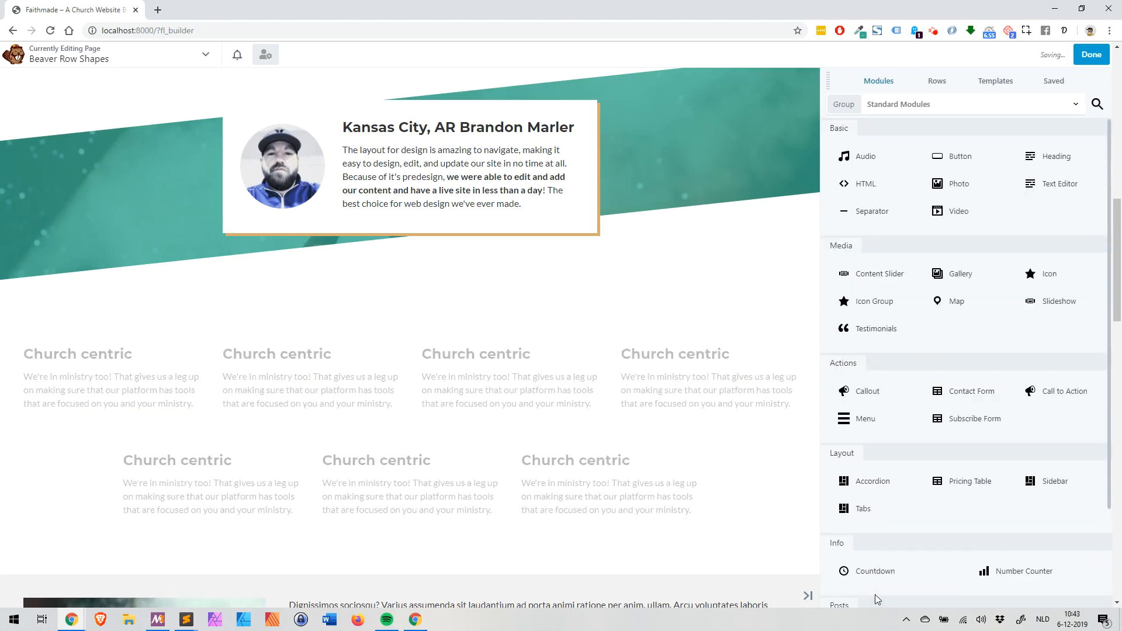
# - Publish the updated page and check the module grid again at several page widths with the developer tools
pyautogui.click(1089, 56)
pyautogui.click(1037, 55)
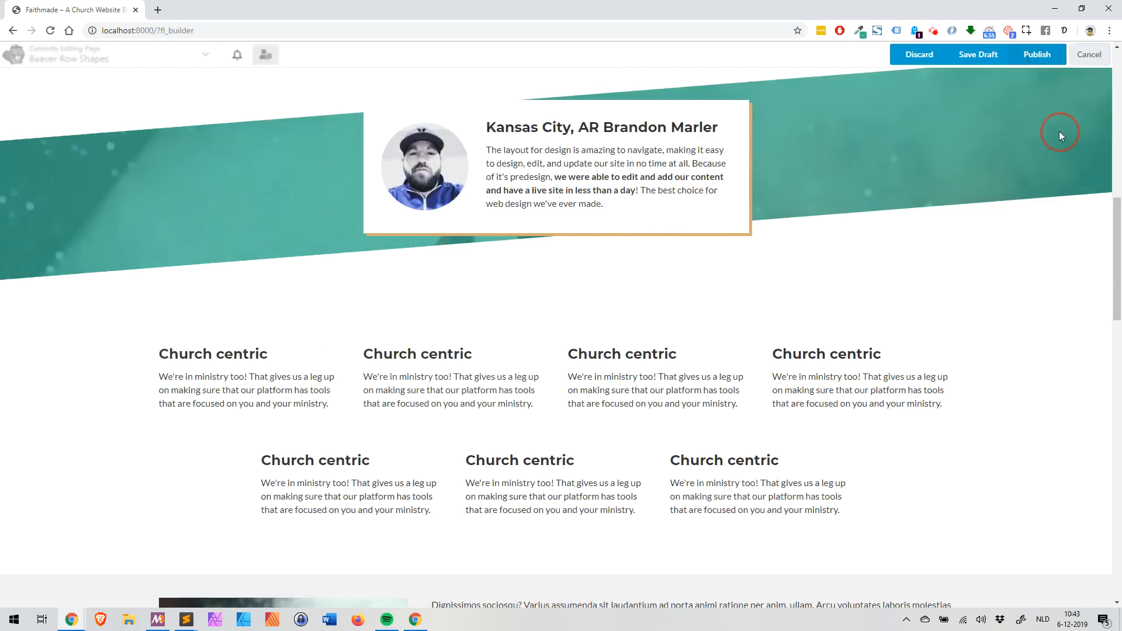
pyautogui.rightClick(856, 278)
pyautogui.click(963, 494)
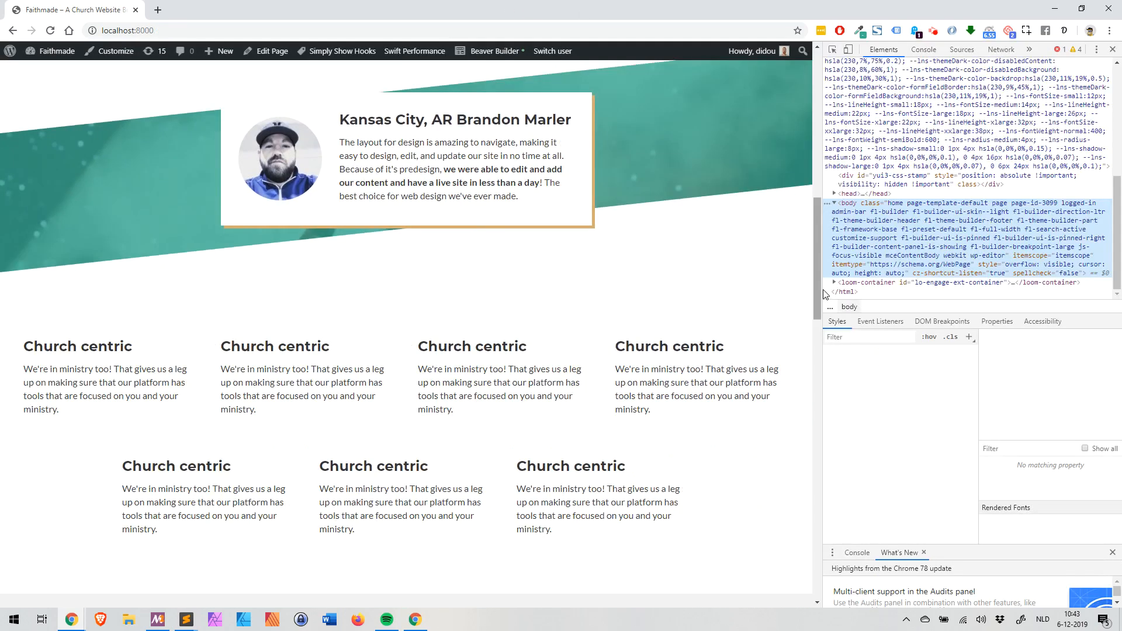
pyautogui.moveTo(814, 282)
pyautogui.mouseDown()
pyautogui.moveTo(663, 282)
pyautogui.moveTo(828, 282)
pyautogui.mouseUp()
pyautogui.moveTo(918, 282)
pyautogui.mouseDown()
pyautogui.moveTo(395, 271)
pyautogui.moveTo(934, 268)
pyautogui.mouseUp()
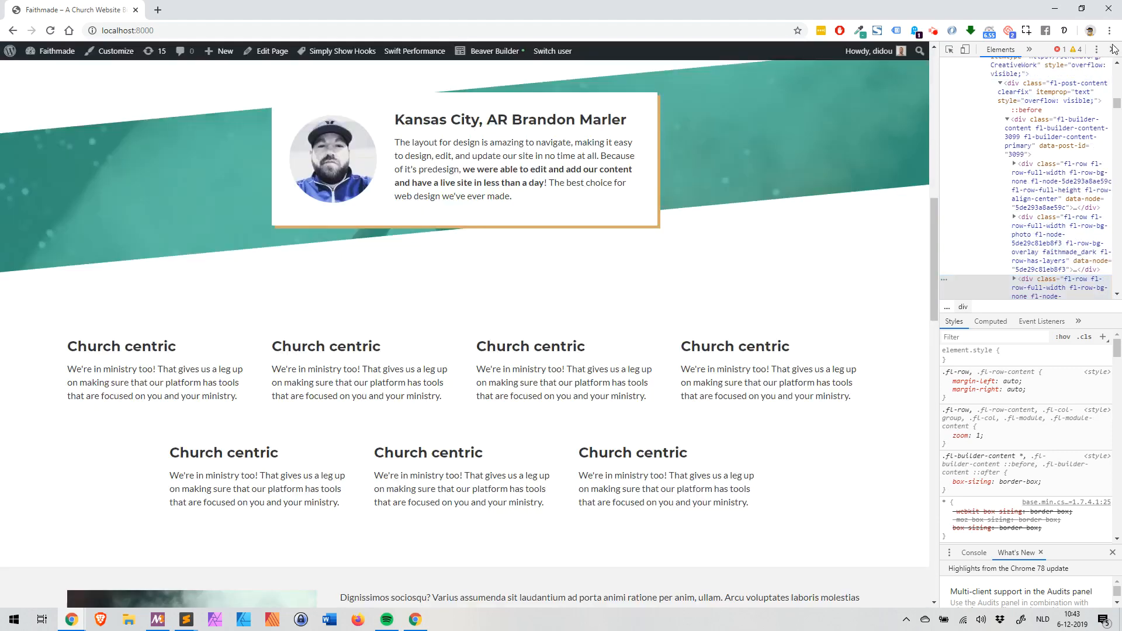
pyautogui.click(1113, 49)
# - Reopen the Beaver Row Shapes page for editing and narrow the builder's side panel
pyautogui.moveTo(495, 51)
pyautogui.click(488, 71)
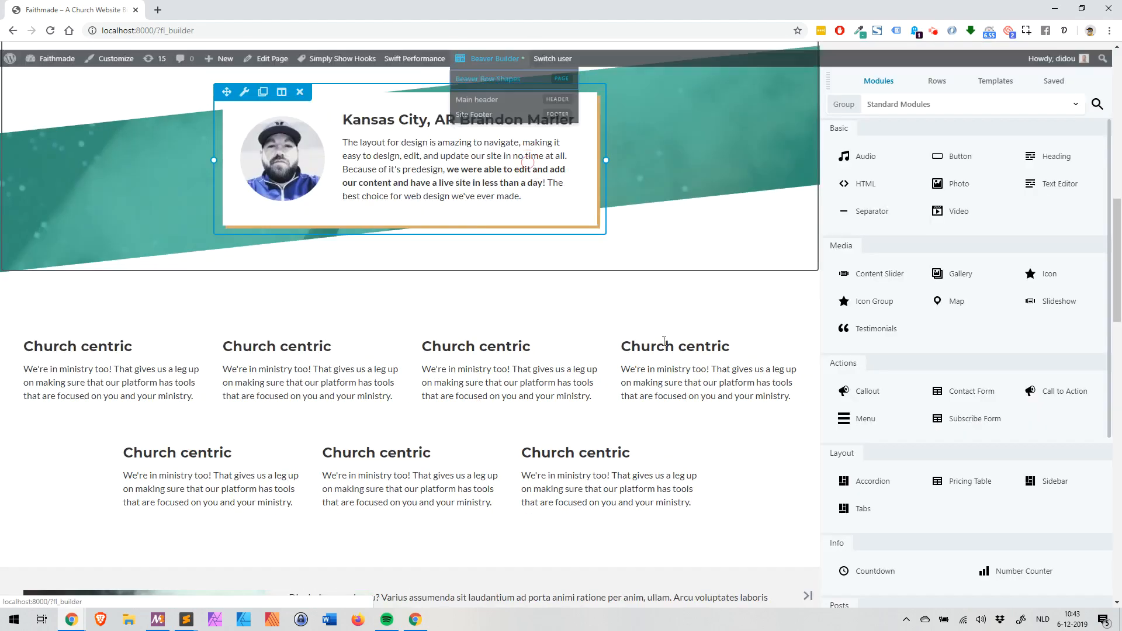
pyautogui.moveTo(821, 324); pyautogui.dragTo(882, 318)
pyautogui.scroll(-2, 408, 394)
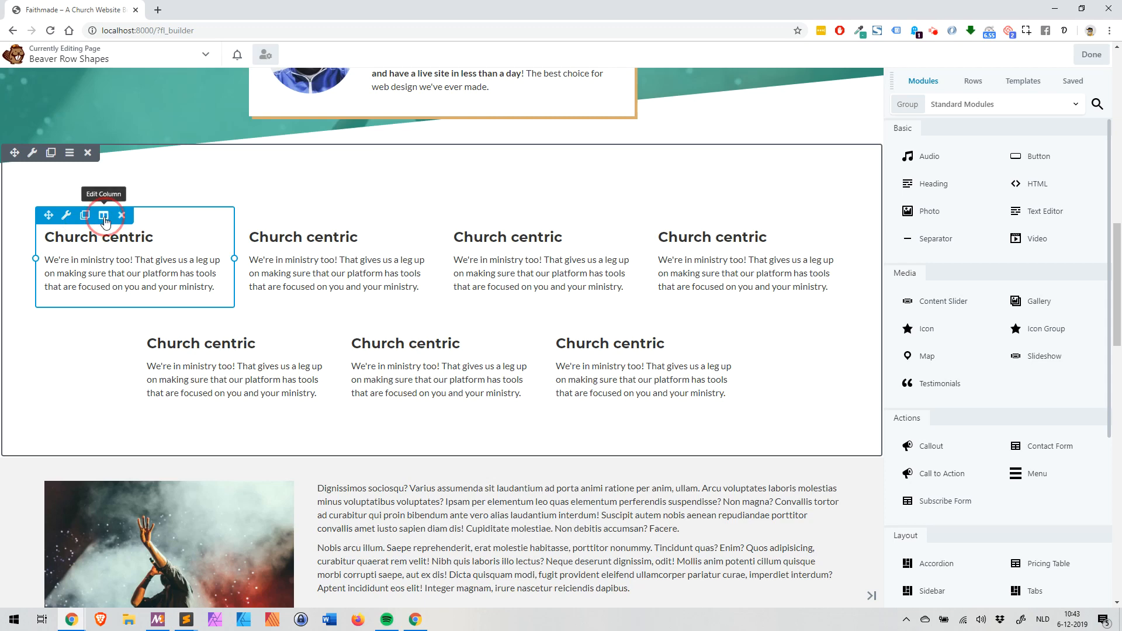
# - Review the column's CSS classes one by one, from uk-flex-stretch and uk-flex-wrap through the responsive child-width classes
pyautogui.moveTo(104, 216)
pyautogui.click(121, 235)
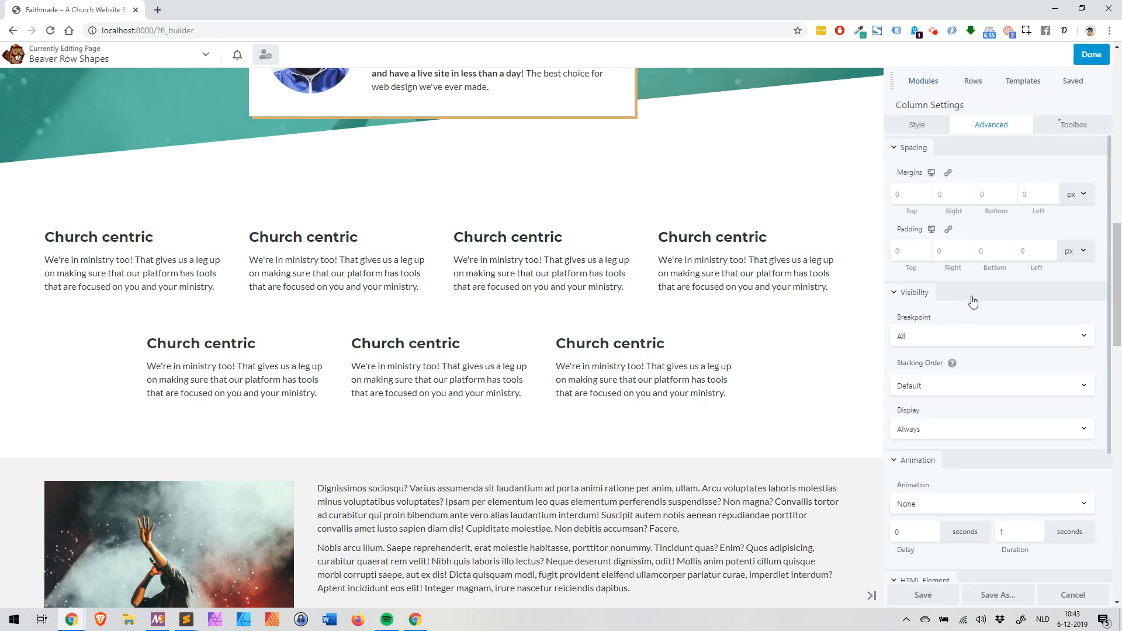
pyautogui.scroll(-3, 970, 394)
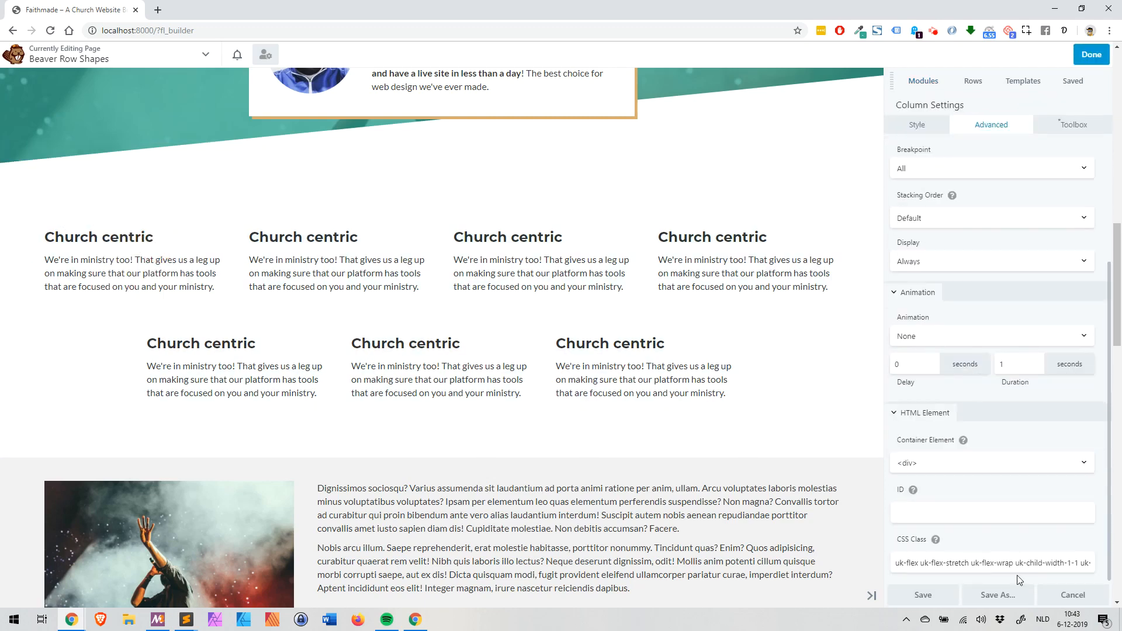
pyautogui.moveTo(921, 562); pyautogui.dragTo(1030, 563)
pyautogui.click(972, 563)
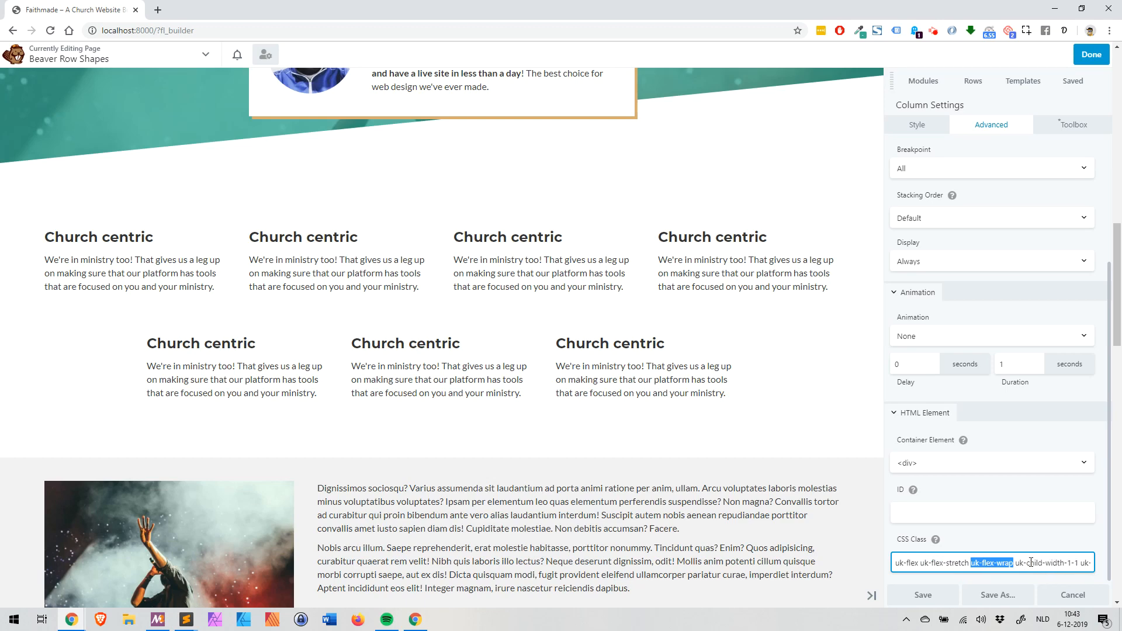
pyautogui.moveTo(1048, 564); pyautogui.dragTo(1098, 564)
pyautogui.click(1000, 564)
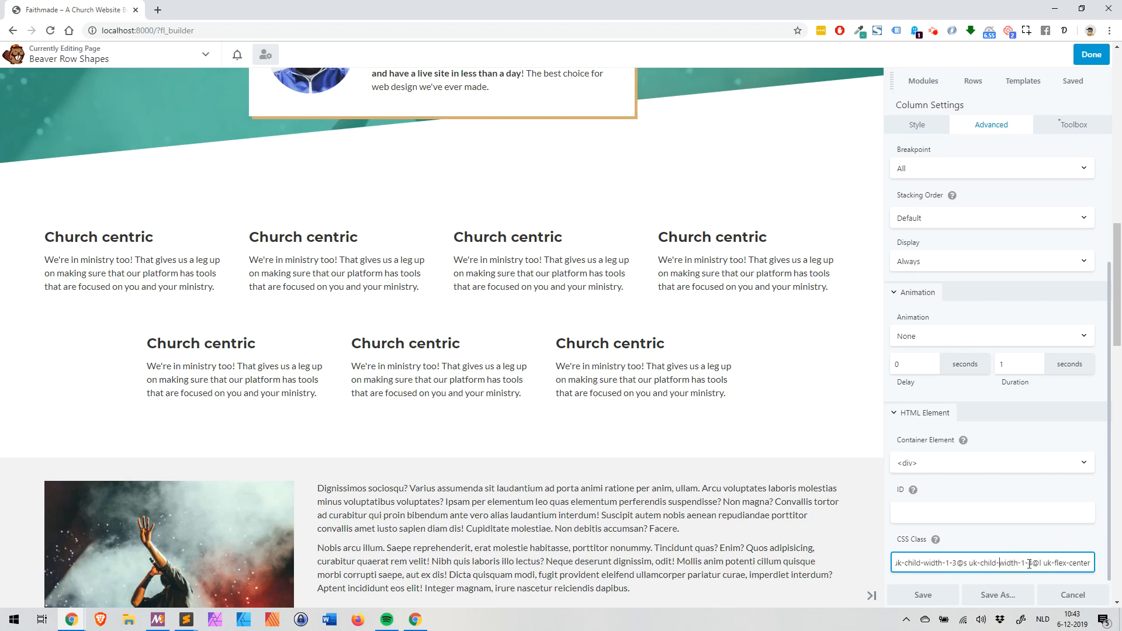
pyautogui.moveTo(969, 563); pyautogui.dragTo(1034, 565)
pyautogui.click(1033, 564)
pyautogui.doubleClick(1027, 564)
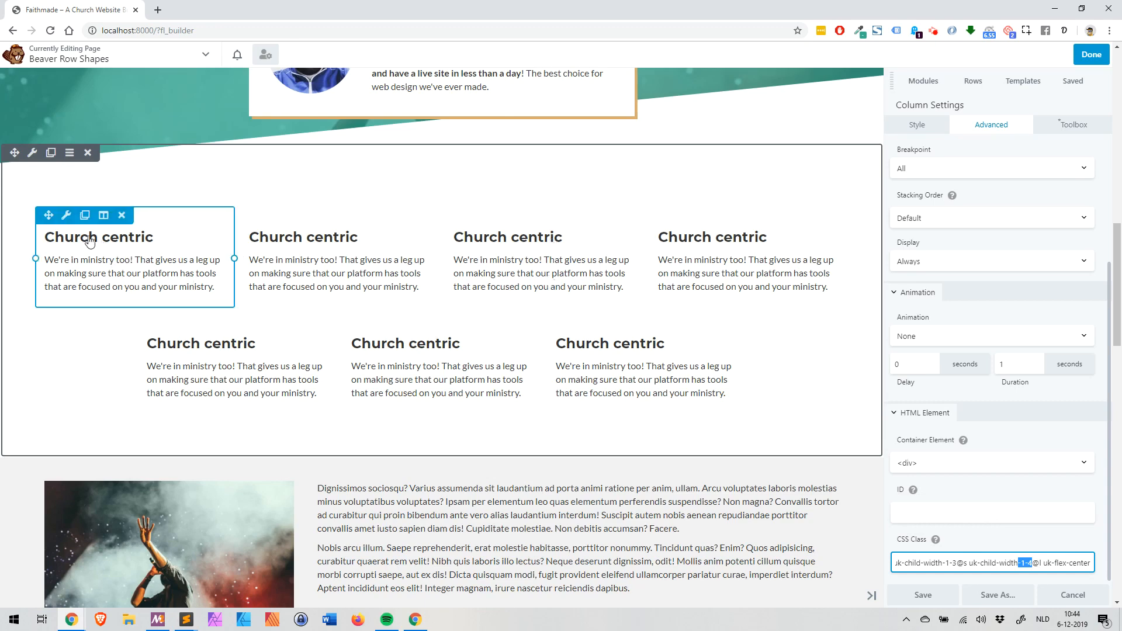
# - Give the first text module in the grid its own class uk-width-1-2@s
pyautogui.click(66, 219)
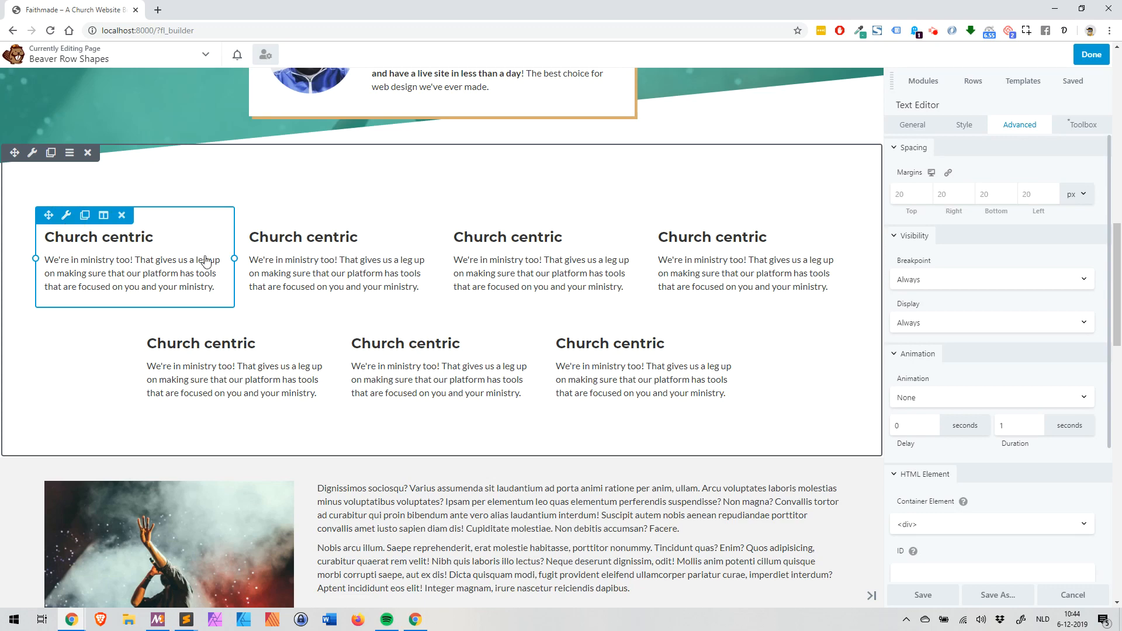
pyautogui.scroll(-3, 977, 415)
pyautogui.click(909, 455)
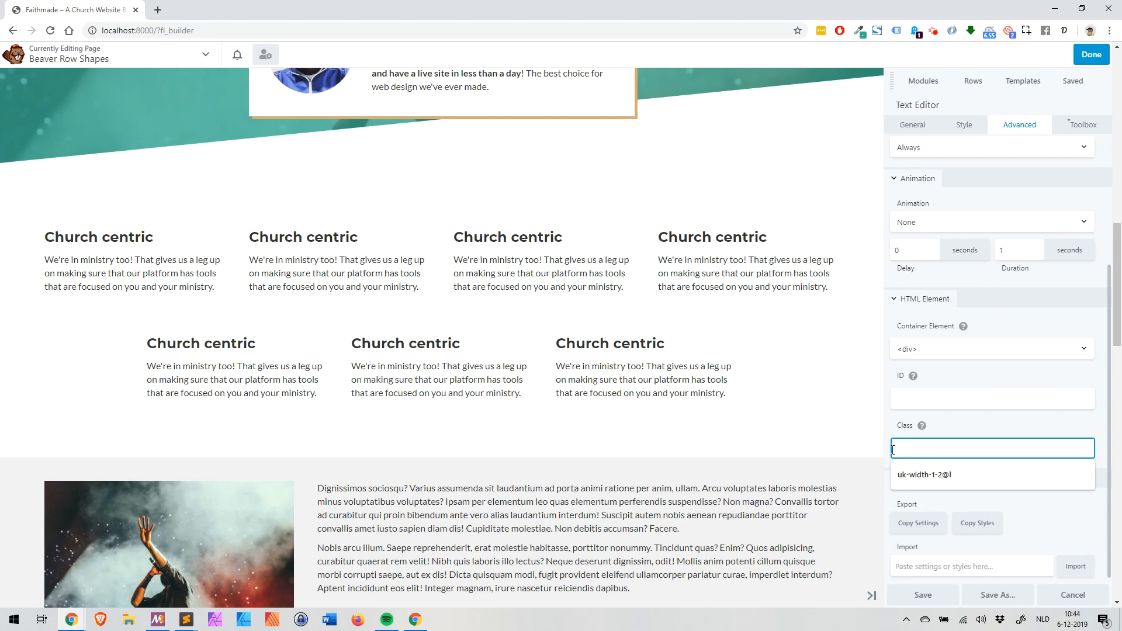
pyautogui.write('uk-width')
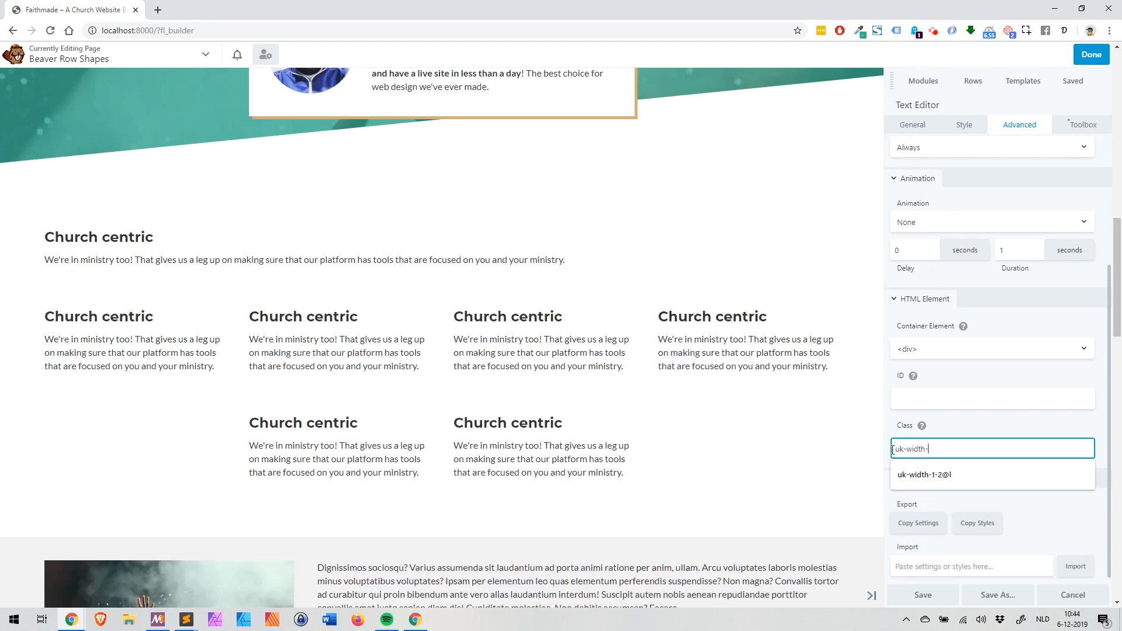
pyautogui.write('-12')
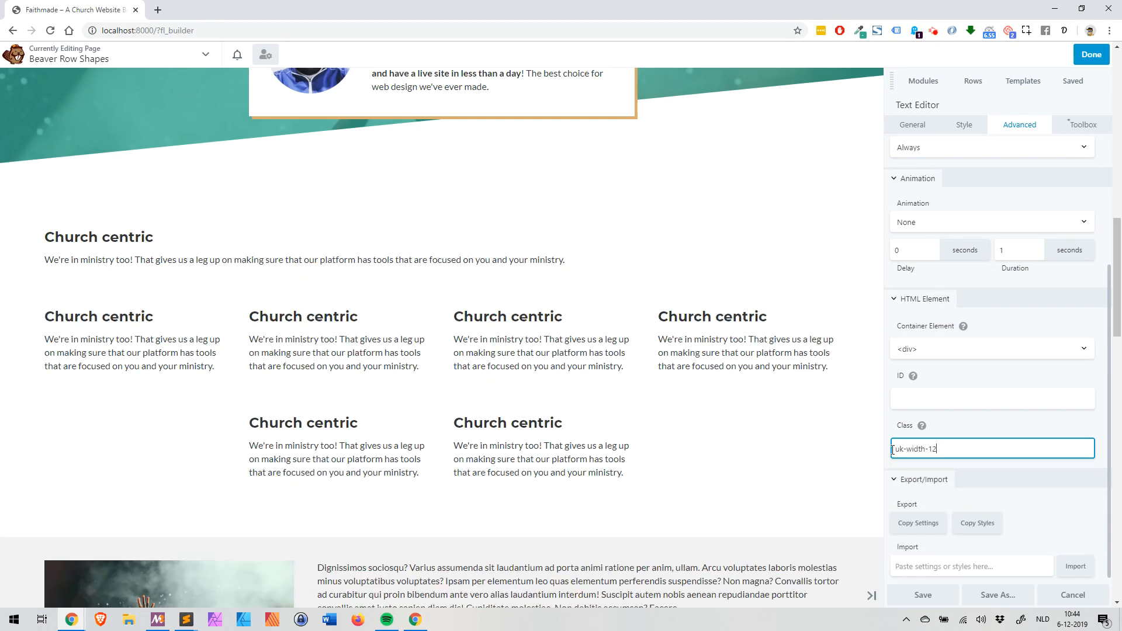
pyautogui.press('BackSpace')
pyautogui.write('-2')
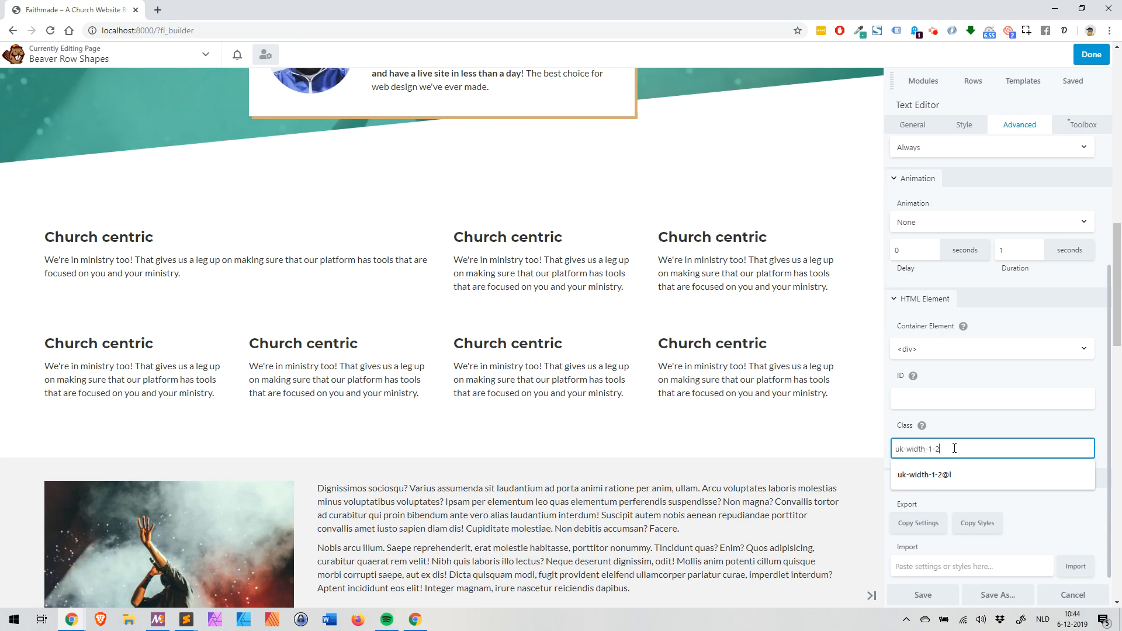
pyautogui.write('@s')
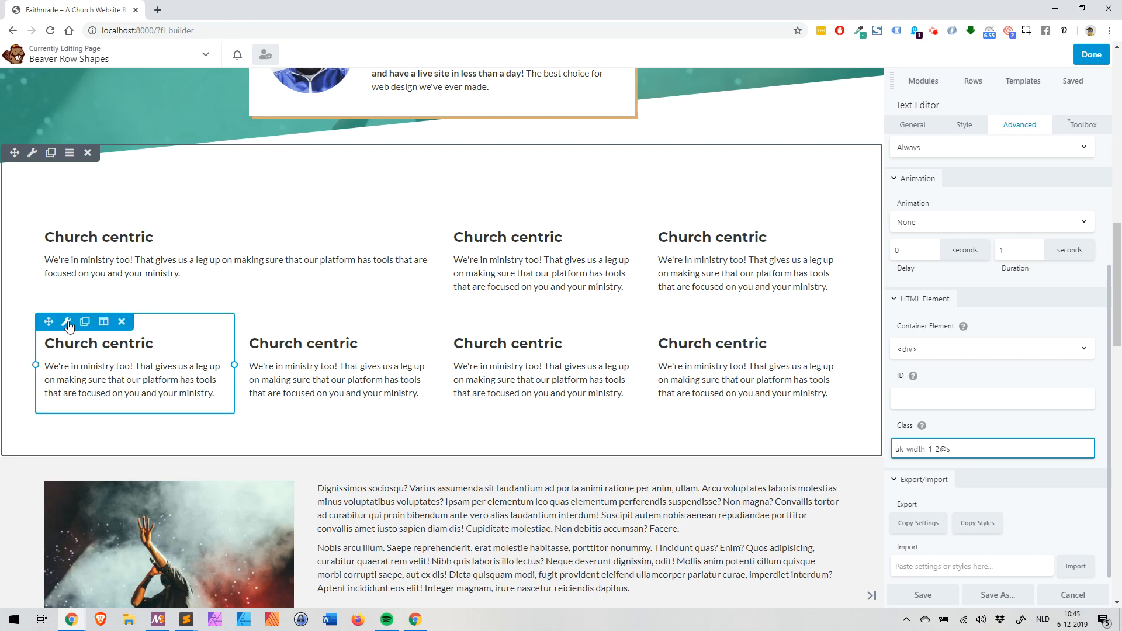
# - Give the first text module in the grid's second row the class uk-width-1-2@s
pyautogui.click(67, 322)
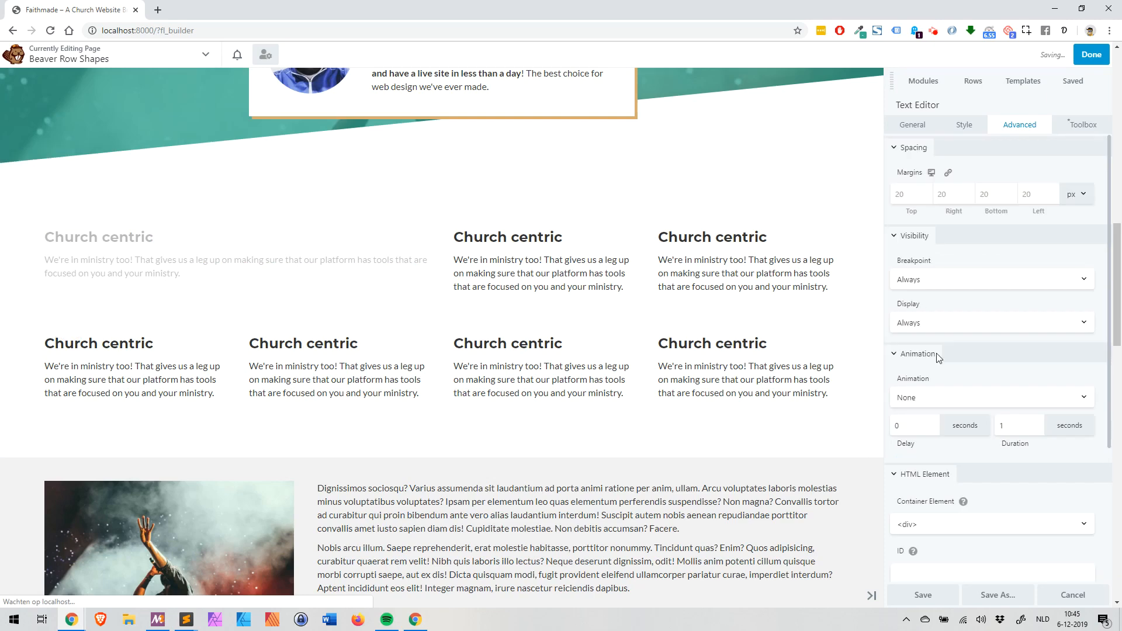
pyautogui.scroll(-2, 952, 585)
pyautogui.click(913, 507)
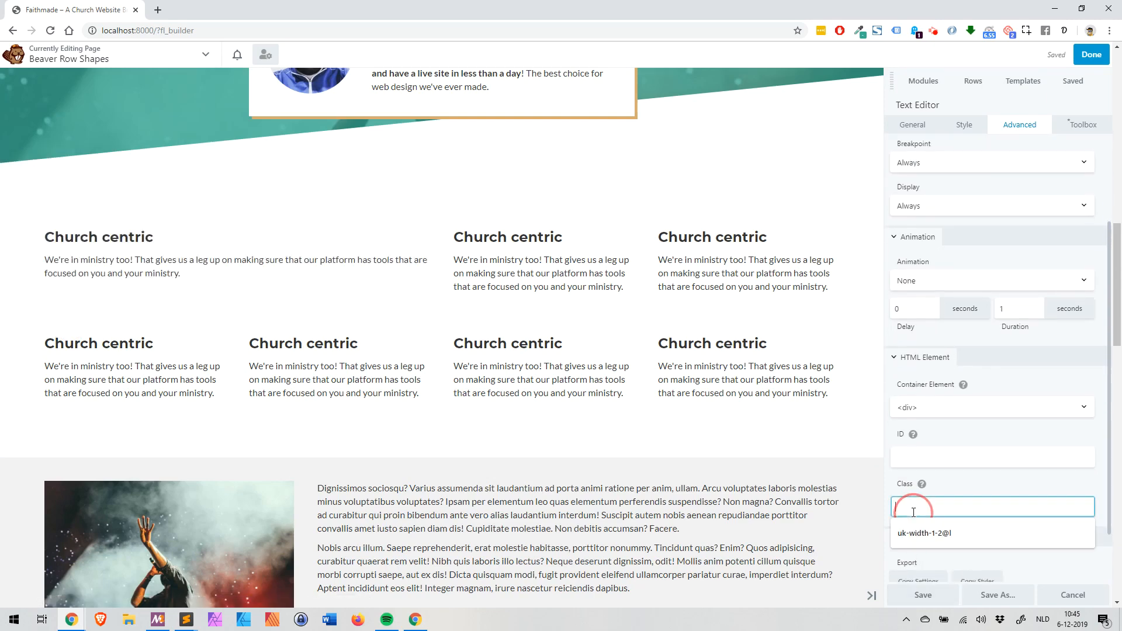
pyautogui.write('uk-width-')
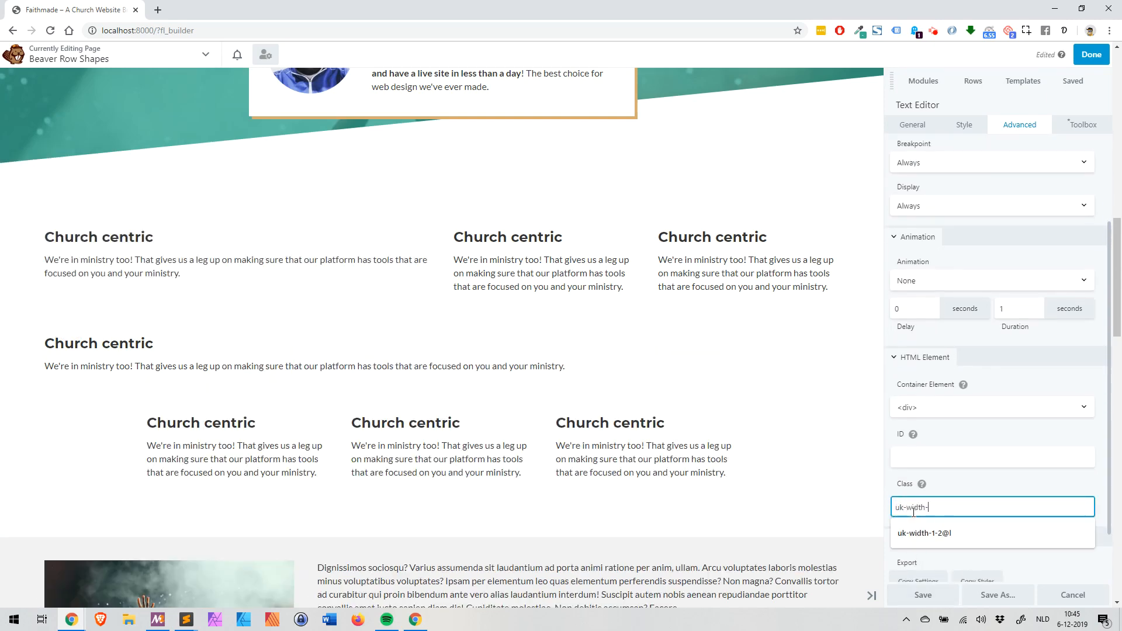
pyautogui.write('1-2@s')
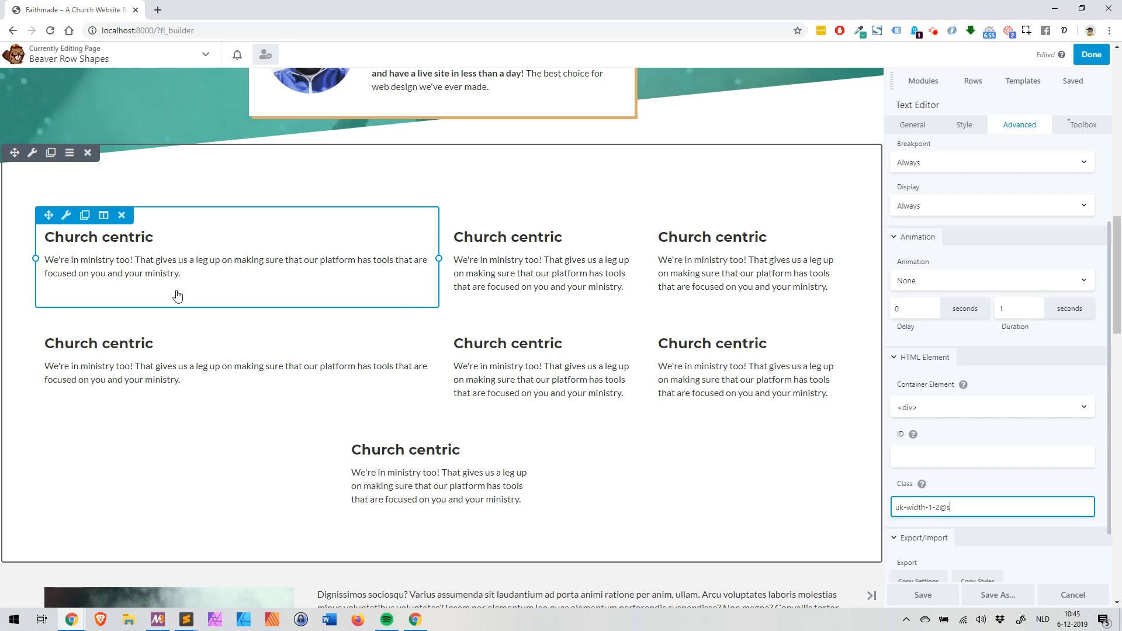
# - Replace uk-flex-center with uk-flex-right at the end of the grid column's CSS classes
pyautogui.scroll(-2, 181, 298)
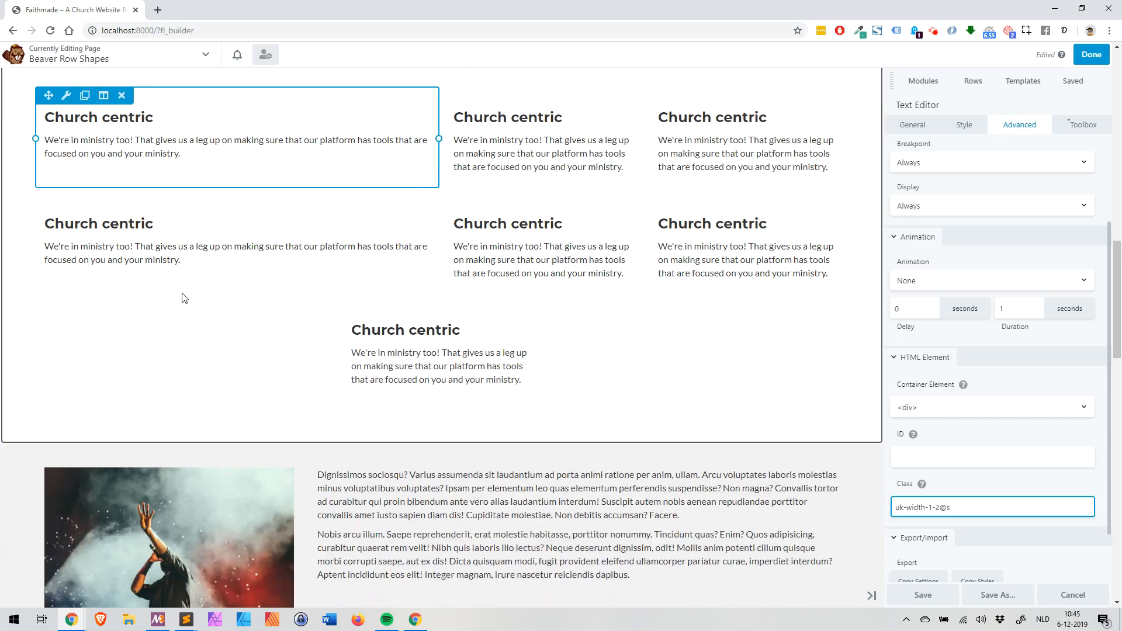
pyautogui.scroll(4, 243, 202)
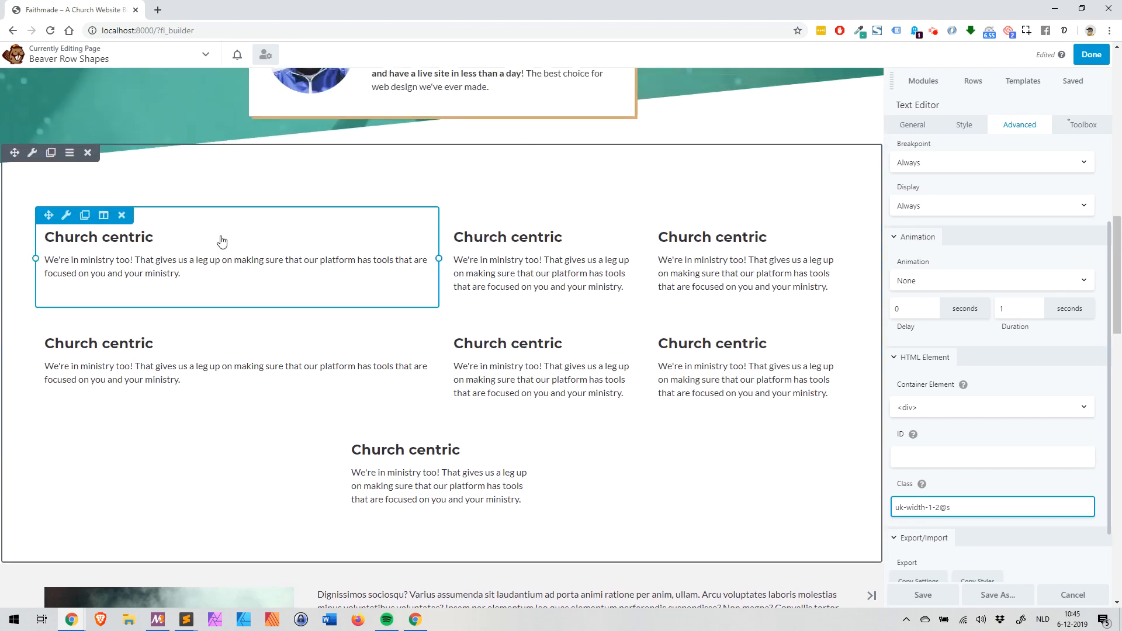
pyautogui.click(103, 217)
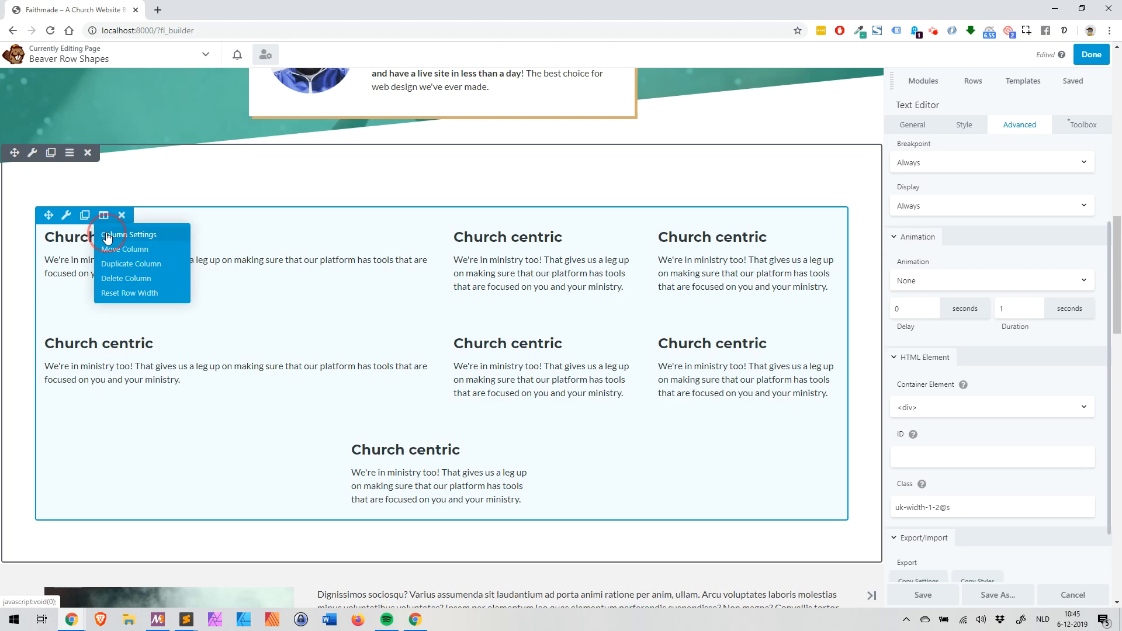
pyautogui.click(107, 235)
pyautogui.scroll(-3, 985, 386)
pyautogui.scroll(-1, 964, 444)
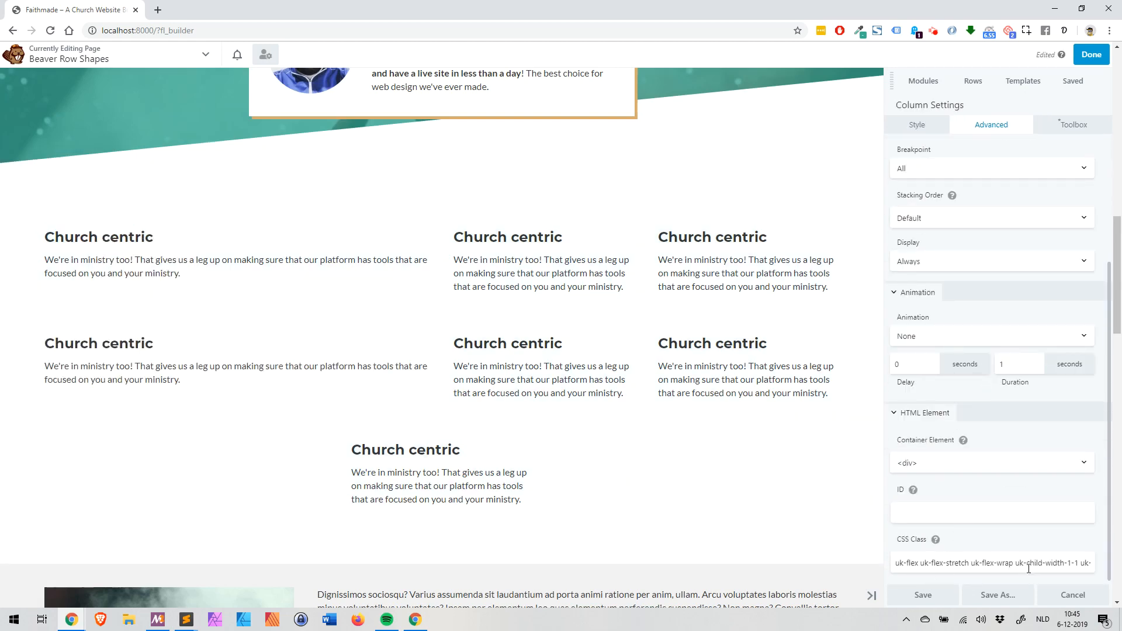
pyautogui.click(993, 562)
pyautogui.press('End')
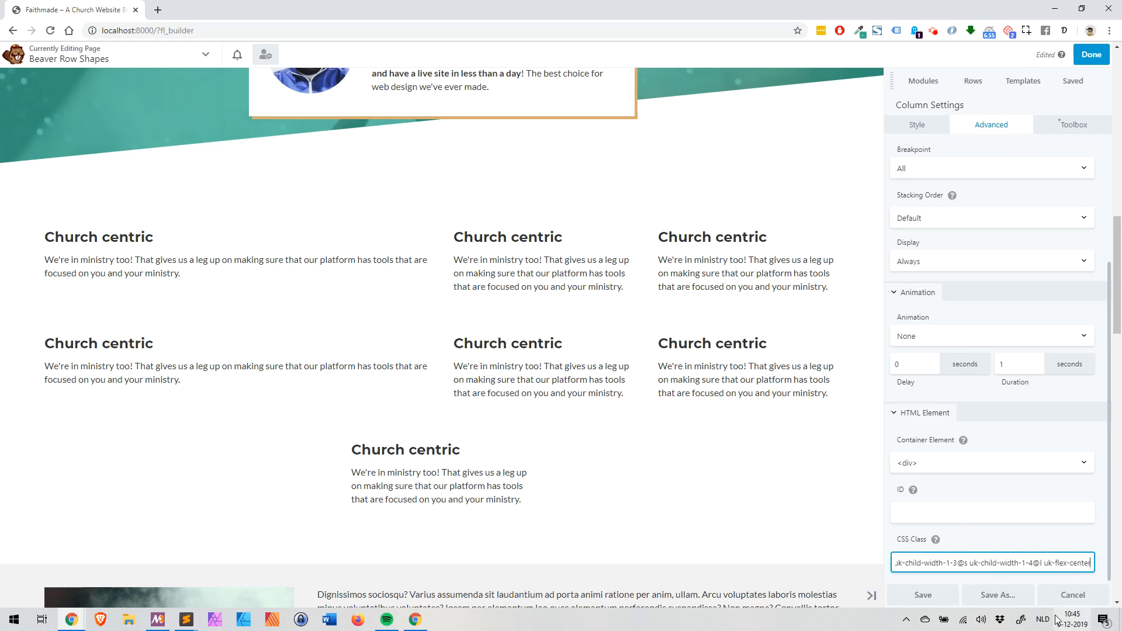
pyautogui.press('BackSpace')
pyautogui.press('BackSpace')
pyautogui.press('BackSpace')
pyautogui.press('BackSpace')
pyautogui.press('BackSpace')
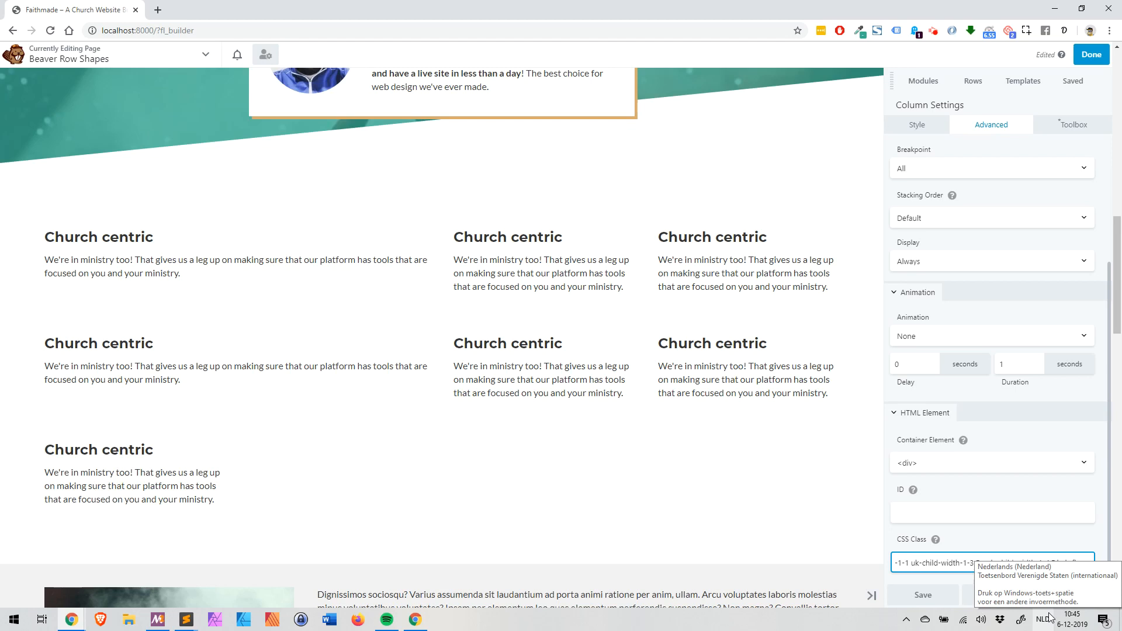
pyautogui.write('right')
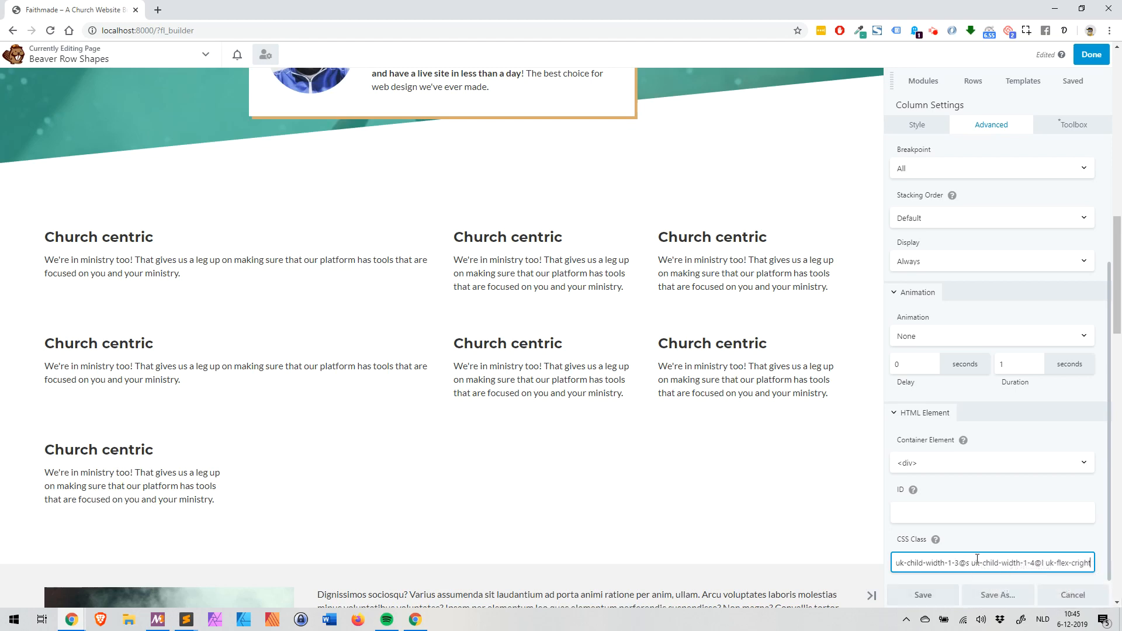
pyautogui.press('BackSpace')
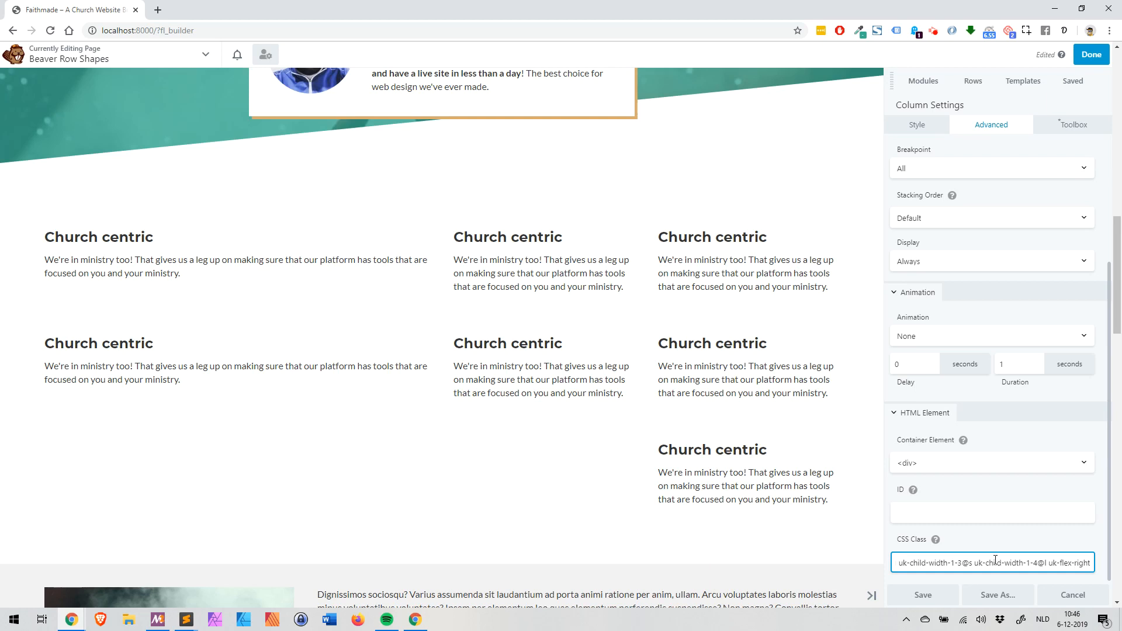
# - Restore uk-flex-center in place of uk-flex-right in the grid column's CSS classes
pyautogui.hotkey('shift', 'End')
pyautogui.write('uk-flex-center')
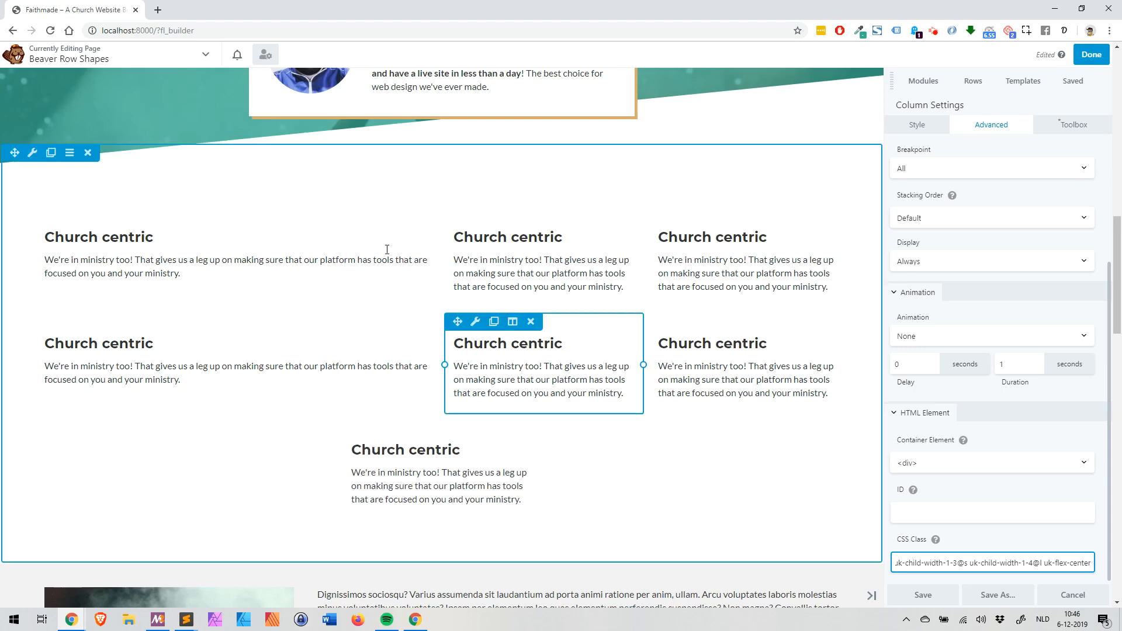
# - Open the column settings of the photo-and-text row below the grid and examine the column's CSS classes
pyautogui.scroll(-6, 309, 245)
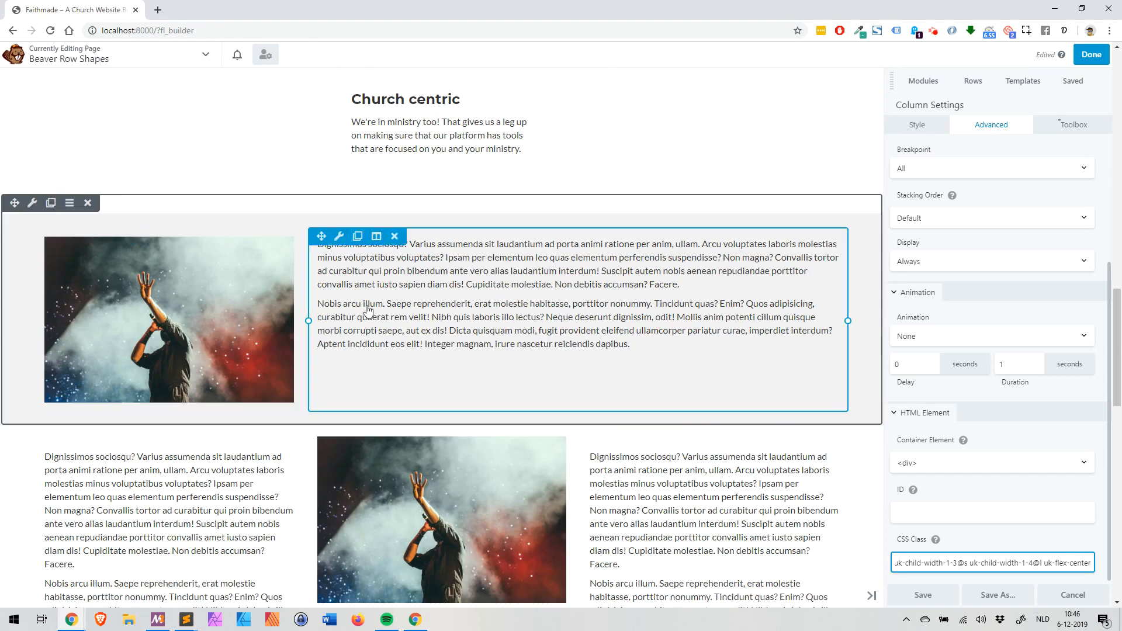
pyautogui.click(70, 202)
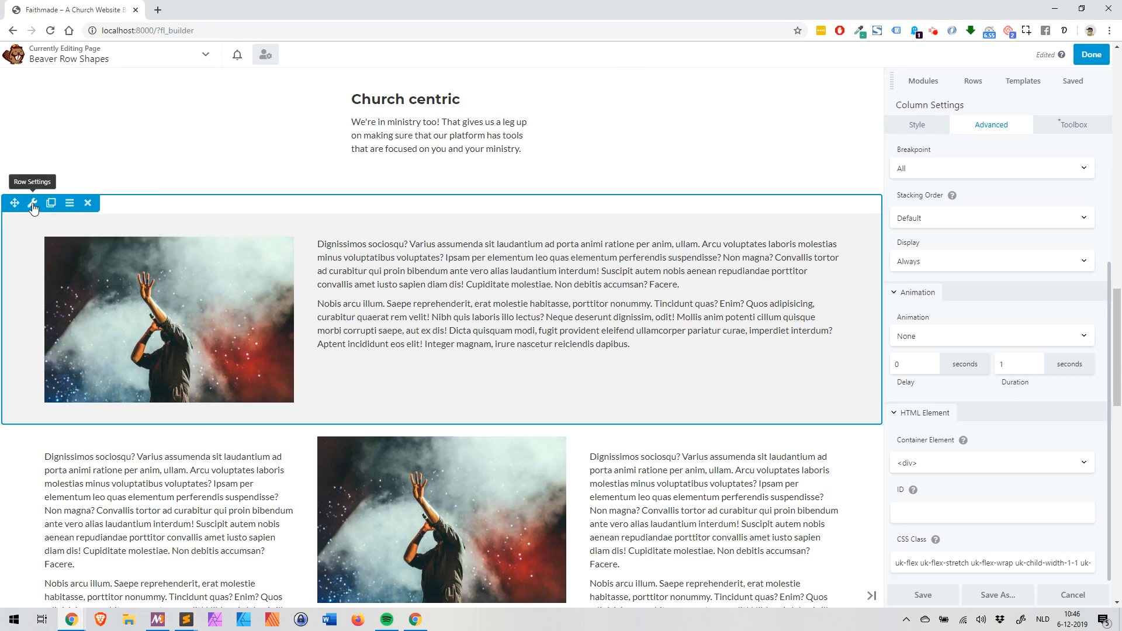
pyautogui.click(104, 236)
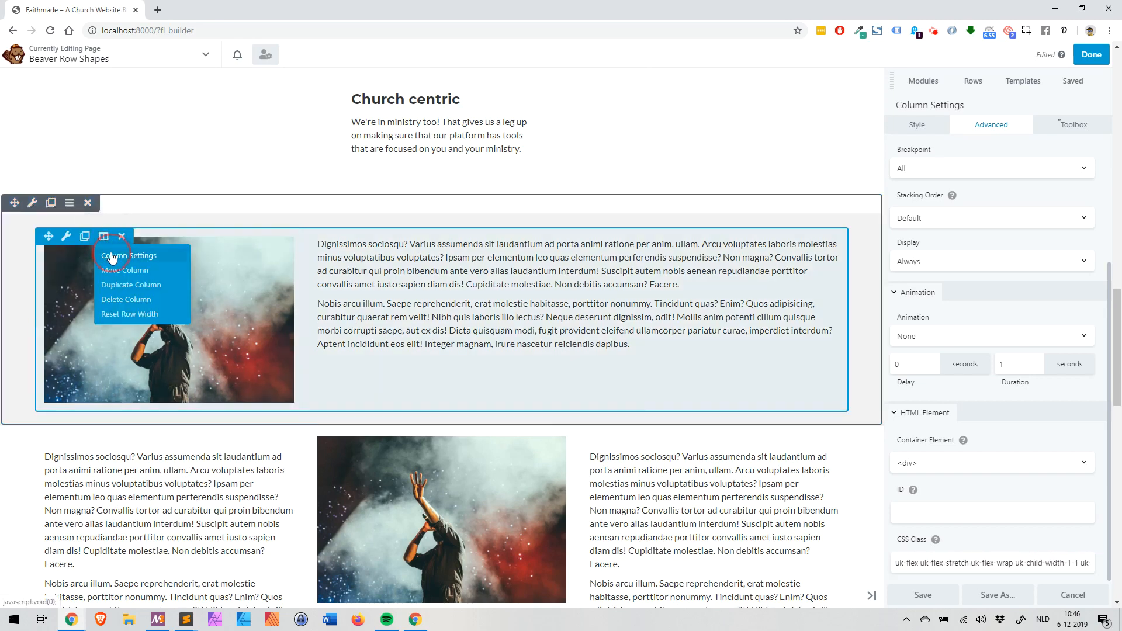
pyautogui.click(106, 255)
pyautogui.scroll(-3, 965, 384)
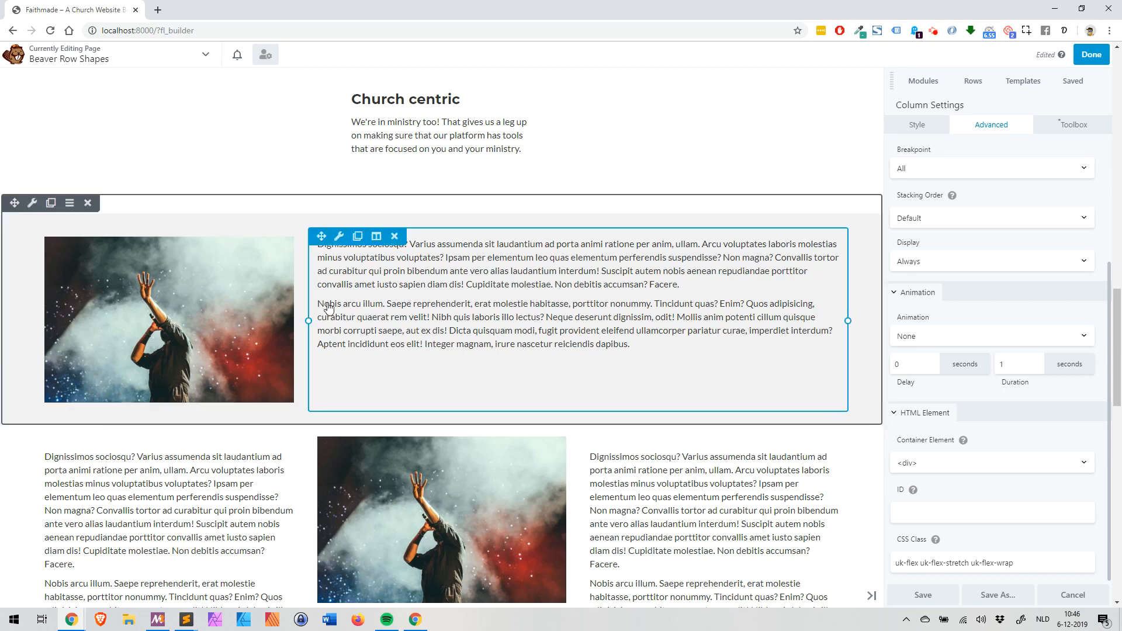
# - Open the settings of the photo module in that row and examine its responsive width classes
pyautogui.click(66, 236)
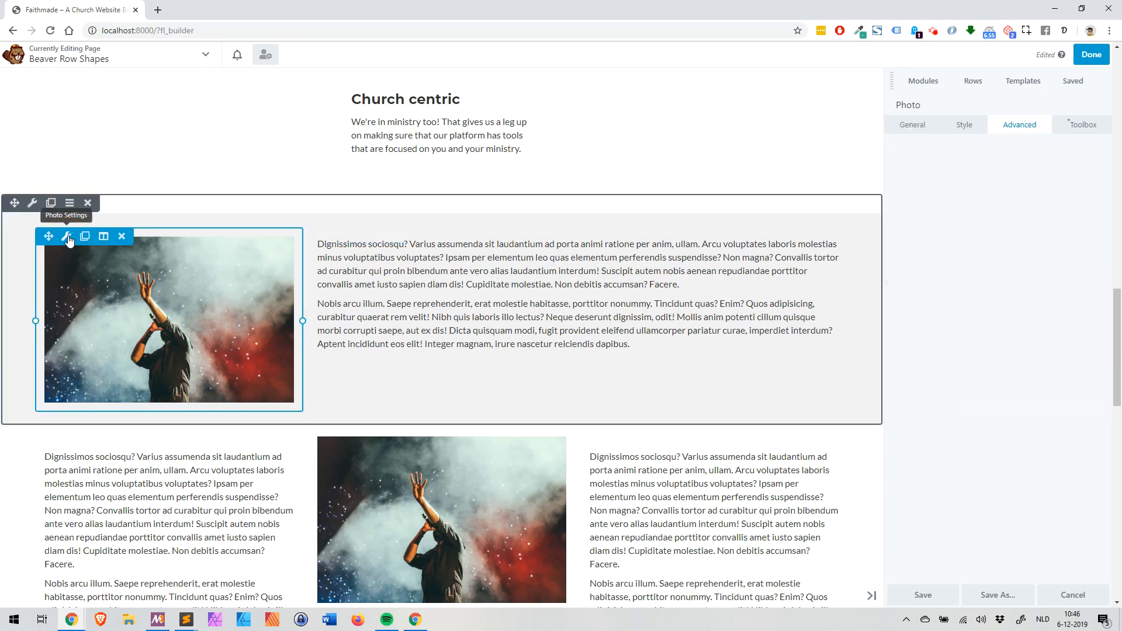
pyautogui.scroll(-3, 1003, 376)
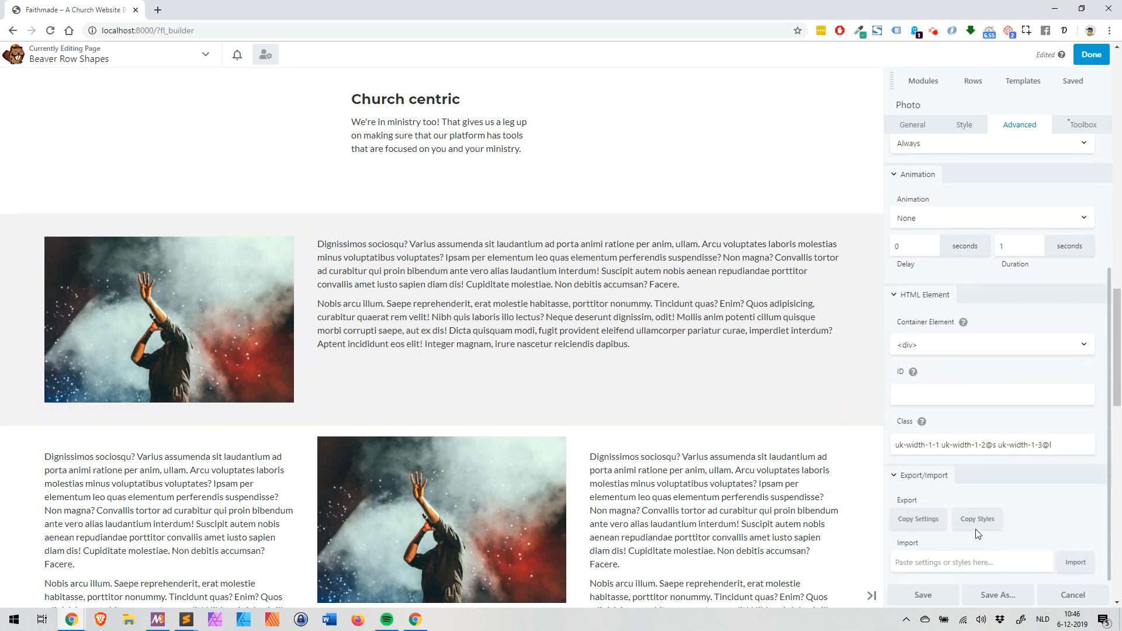
pyautogui.moveTo(940, 444); pyautogui.dragTo(893, 446)
pyautogui.click(943, 445)
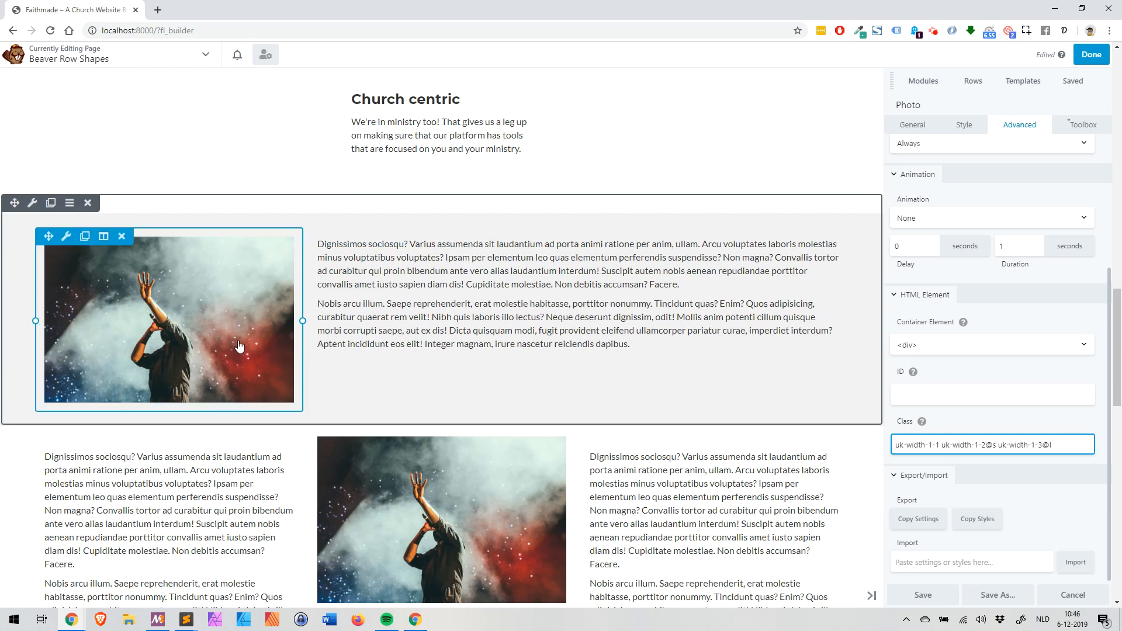
pyautogui.click(1060, 446)
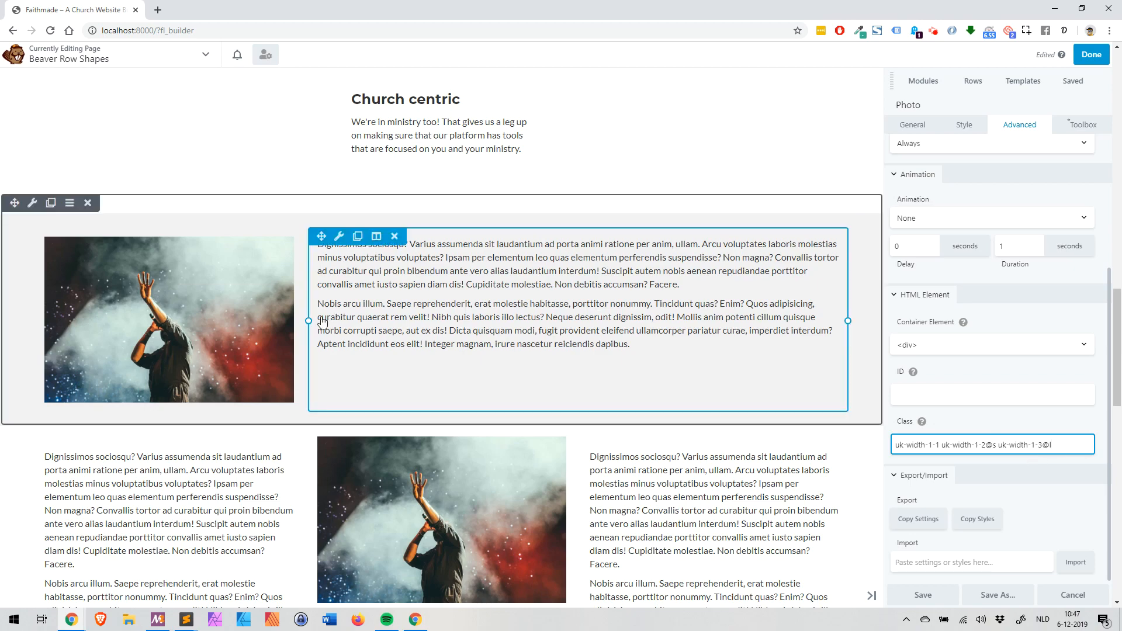
# - Open the column settings of the row with a photo between two text blocks and examine its child-width classes
pyautogui.scroll(-3, 528, 332)
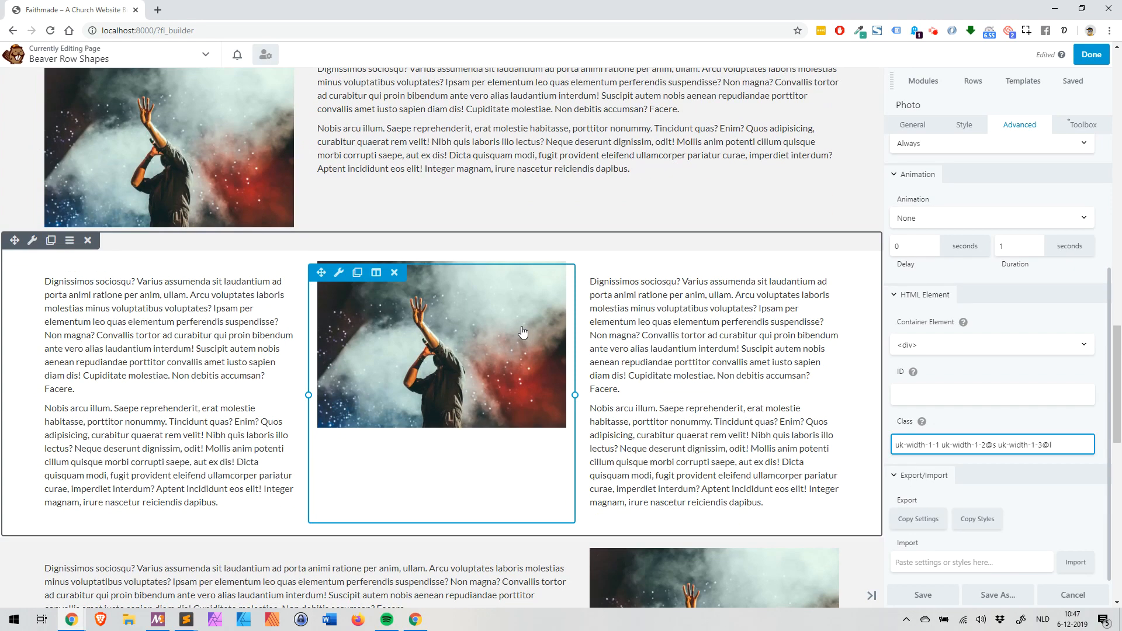
pyautogui.scroll(-5, 523, 332)
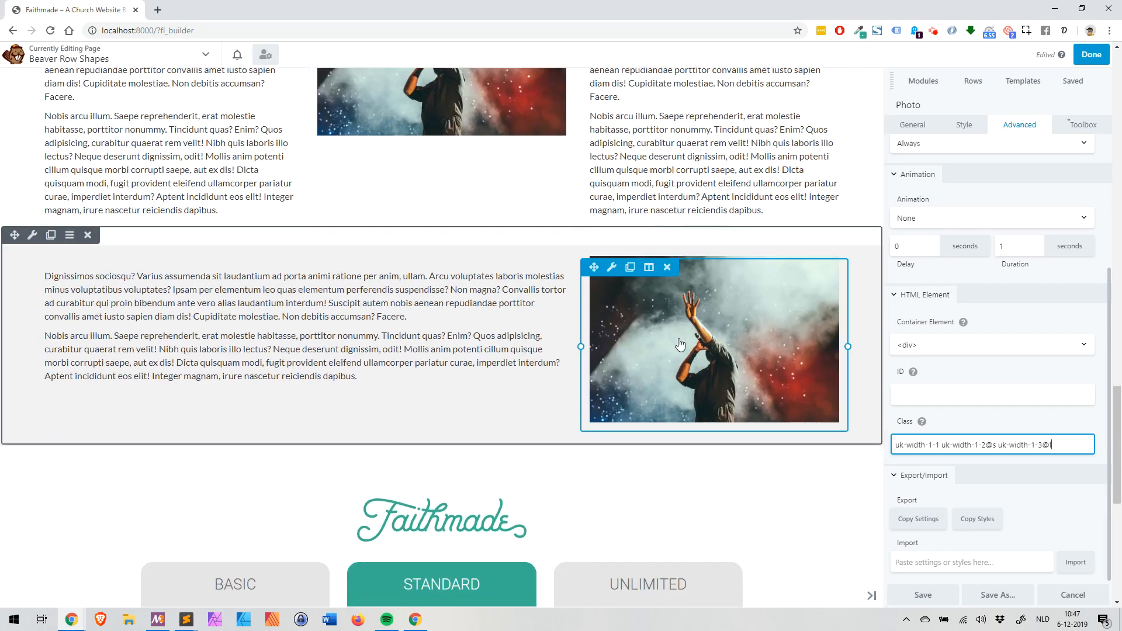
pyautogui.scroll(4, 254, 336)
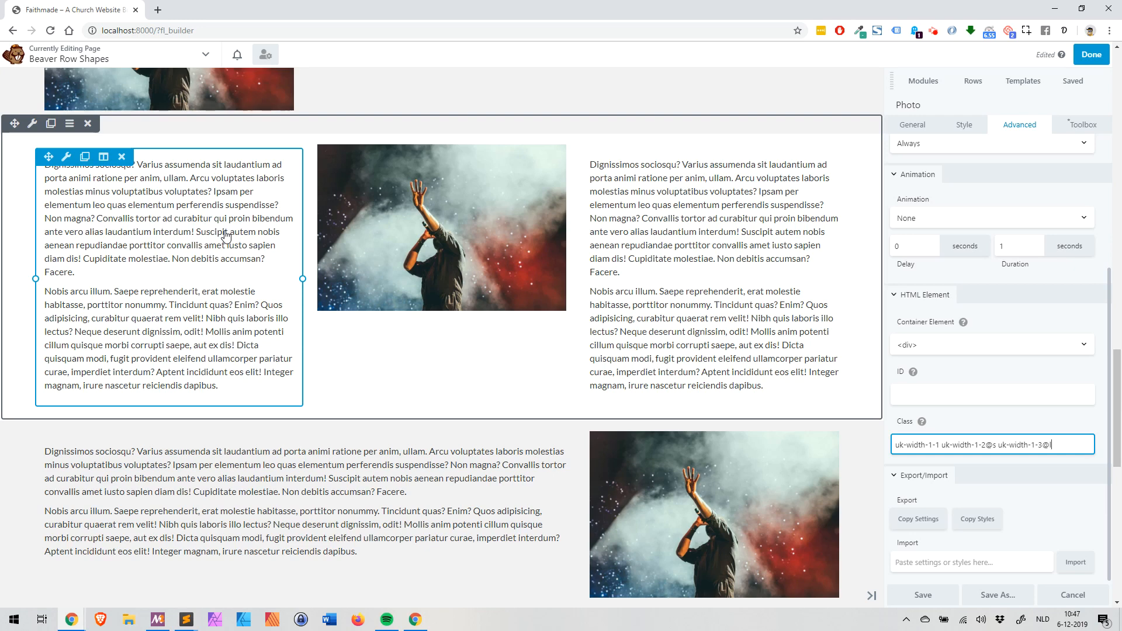
pyautogui.click(104, 157)
pyautogui.click(125, 176)
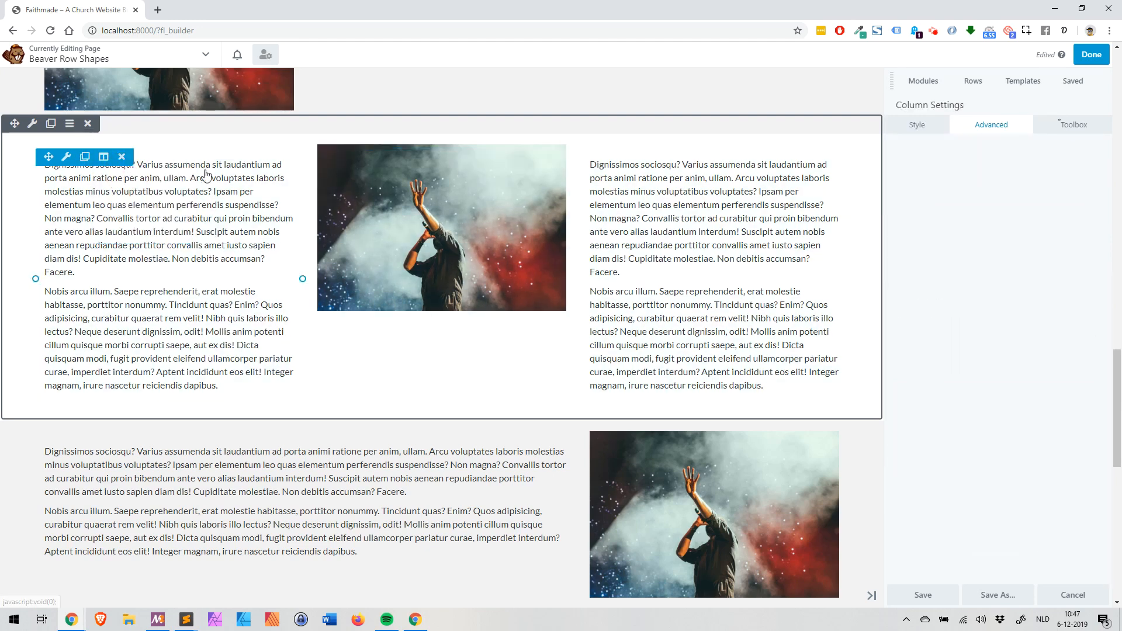
pyautogui.scroll(-3, 950, 446)
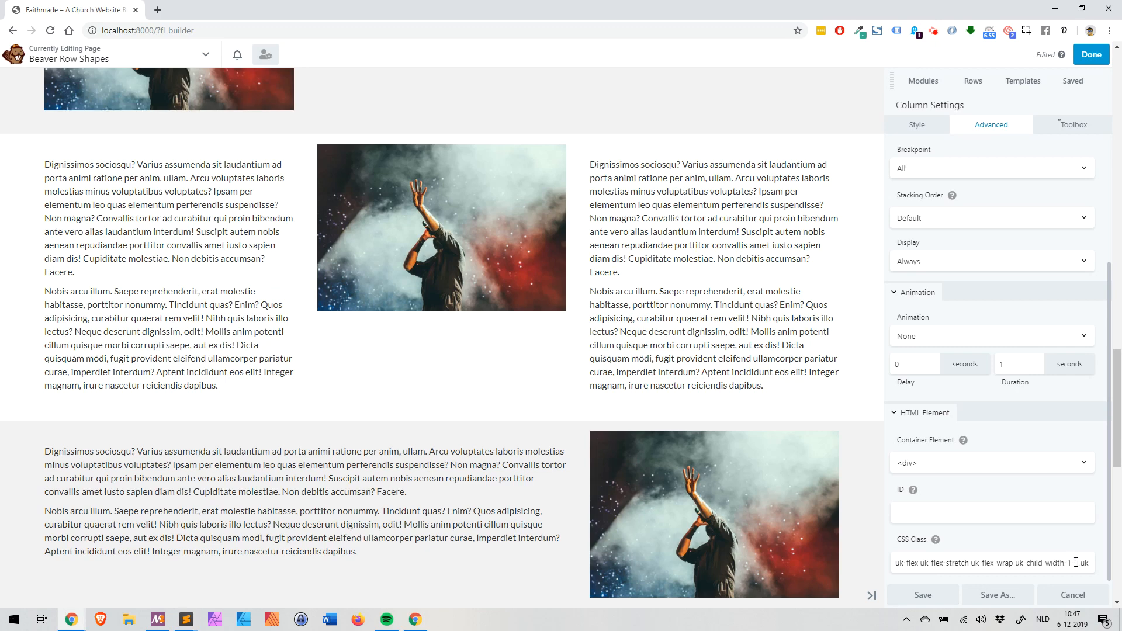
pyautogui.moveTo(1079, 563); pyautogui.dragTo(1015, 563)
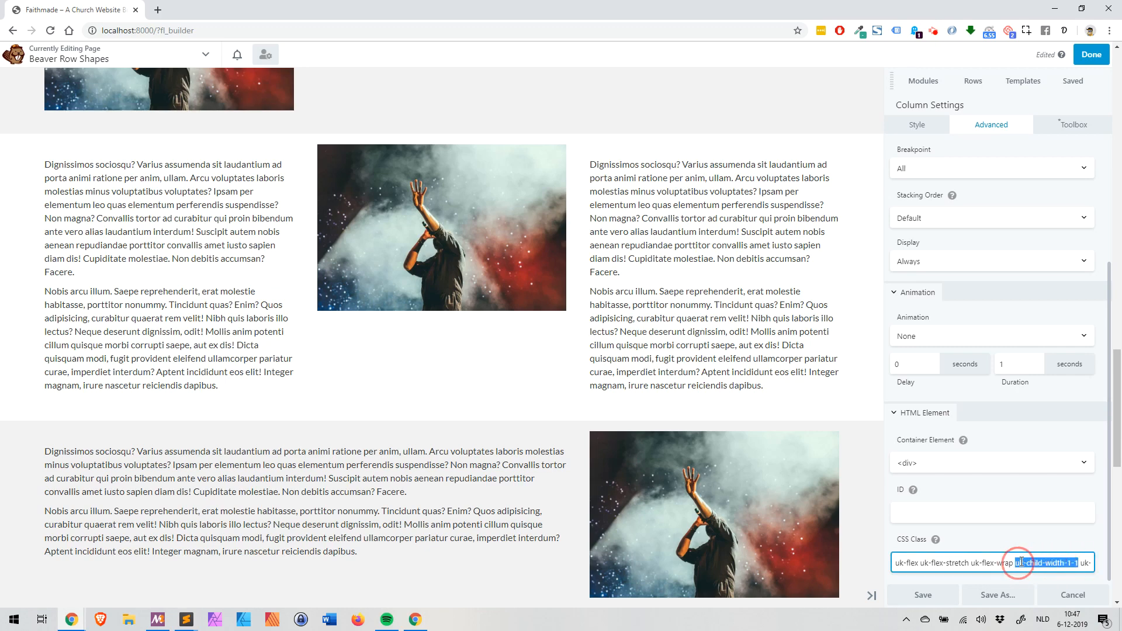
pyautogui.click(1082, 562)
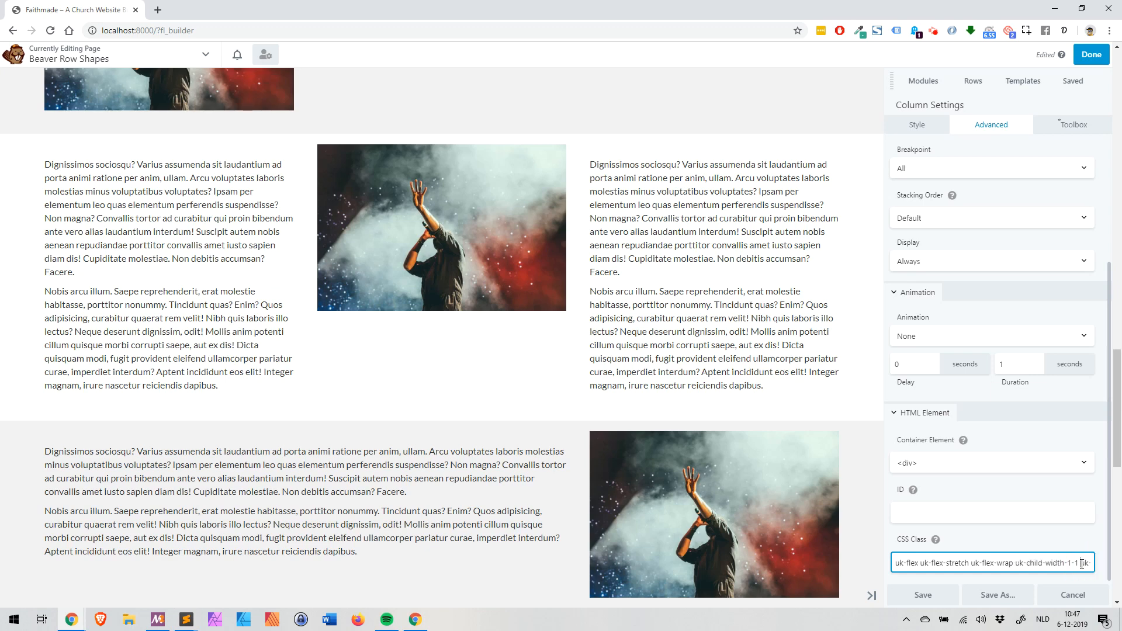
pyautogui.press('End')
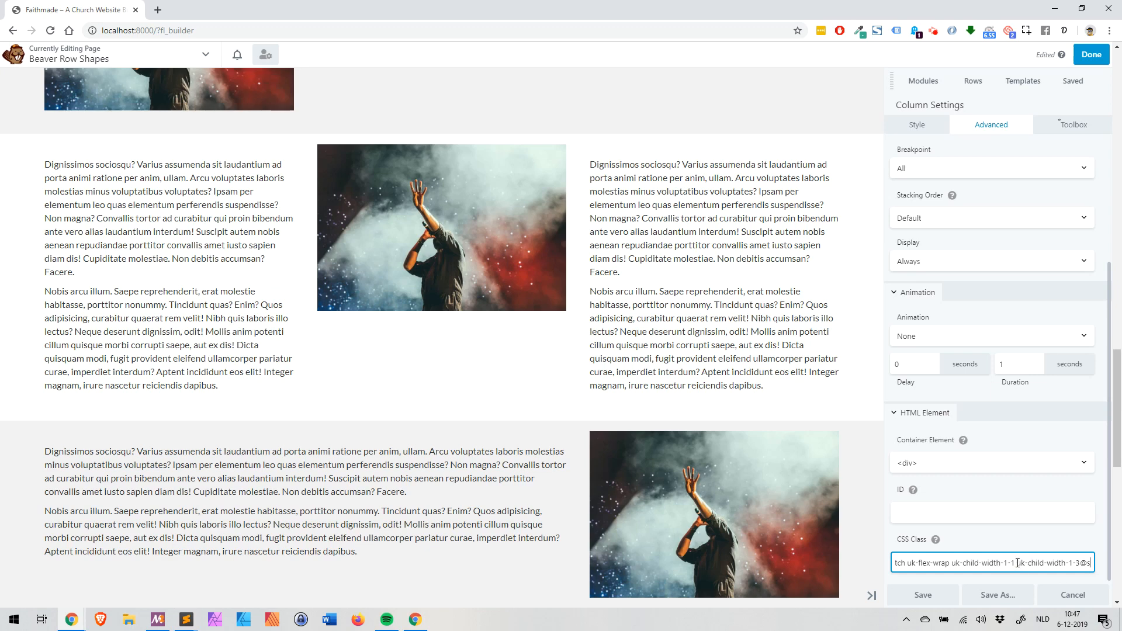
# - Examine the column's uk-child-width-1-3@s class and the class settings of the photo module between the two text blocks
pyautogui.moveTo(1018, 562); pyautogui.dragTo(1102, 563)
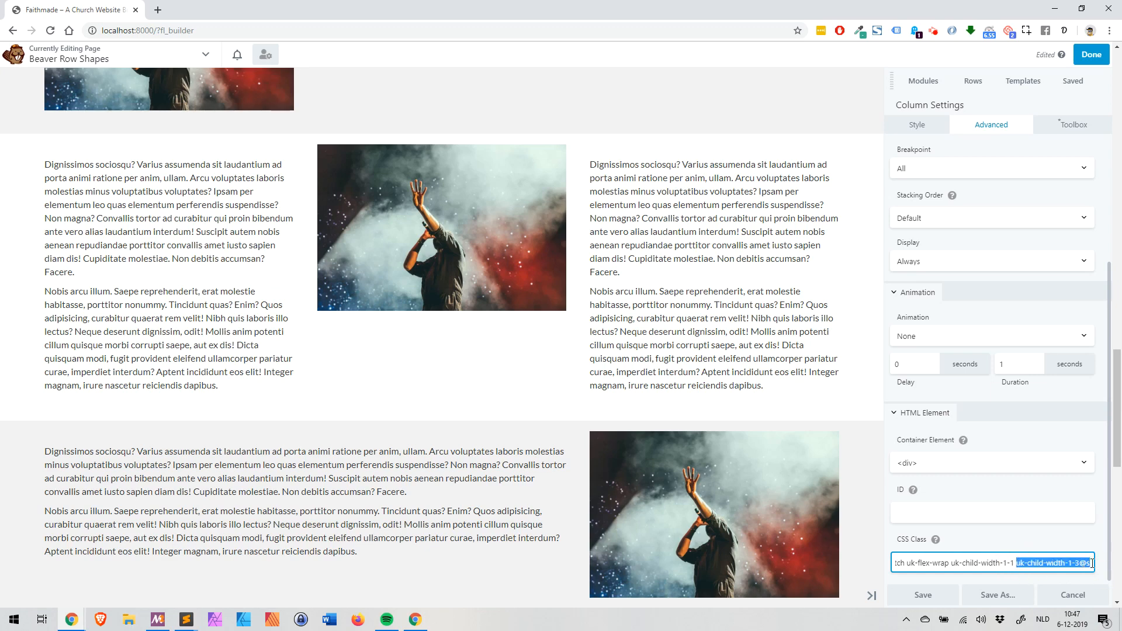
pyautogui.click(1092, 564)
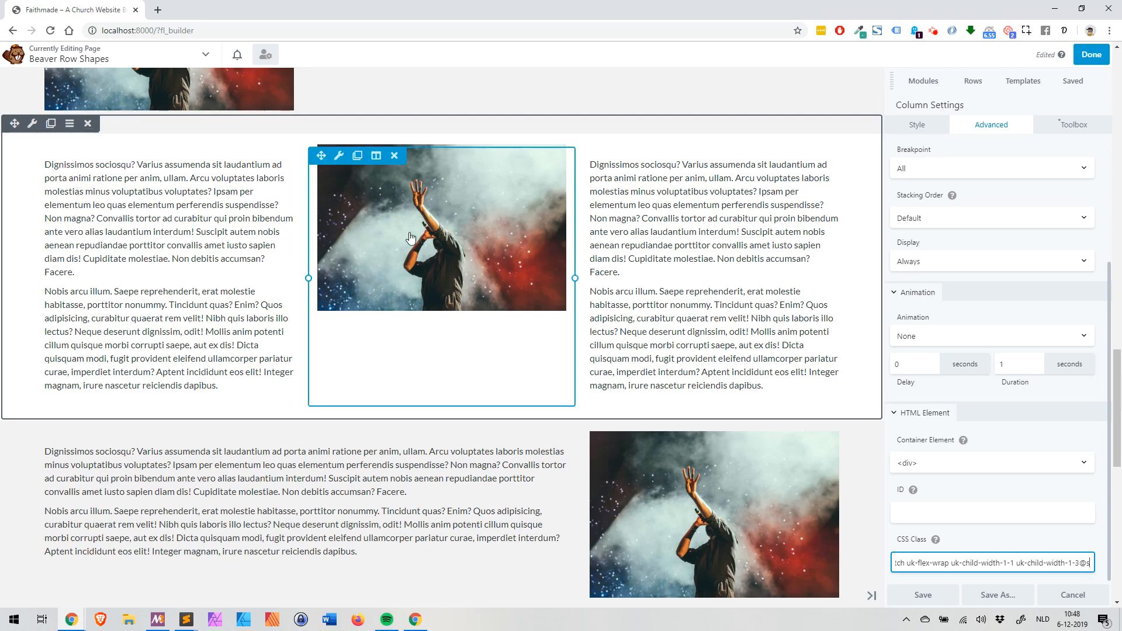
pyautogui.click(338, 156)
pyautogui.scroll(-3, 929, 327)
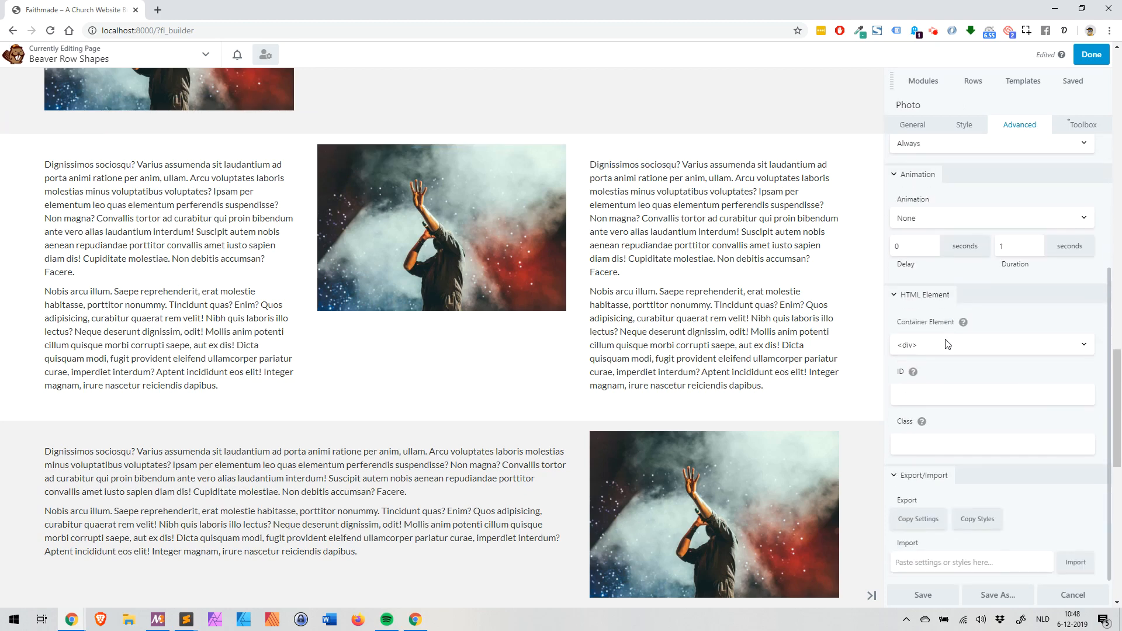
pyautogui.scroll(1, 409, 263)
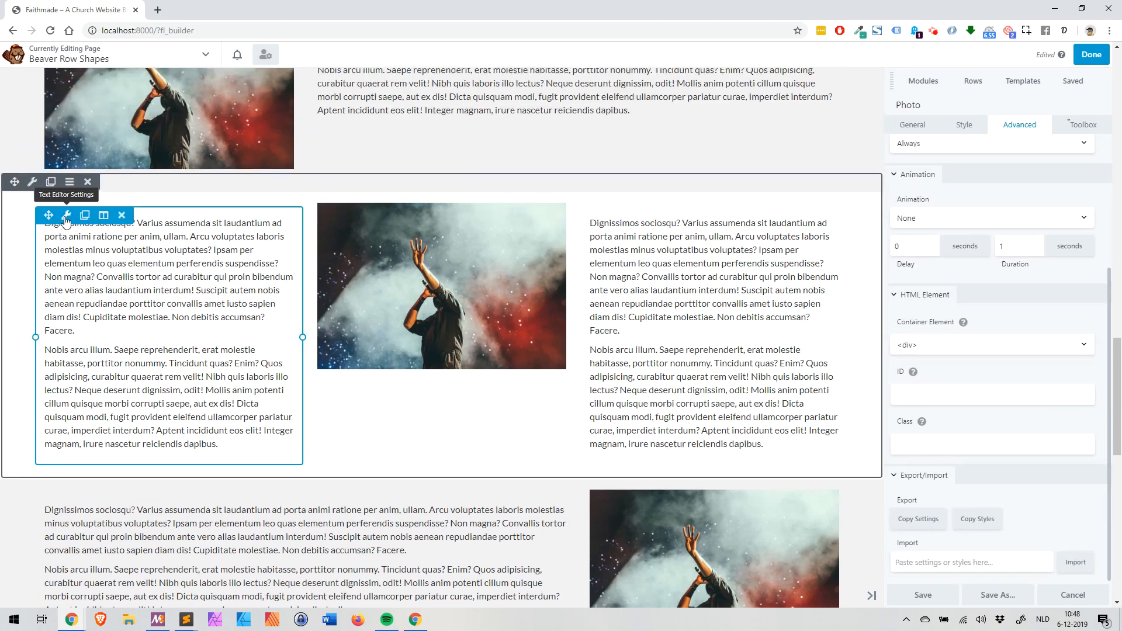
# - Remove the uk-flex-first@s class from the text module before the photo, and put the same class back
pyautogui.click(65, 219)
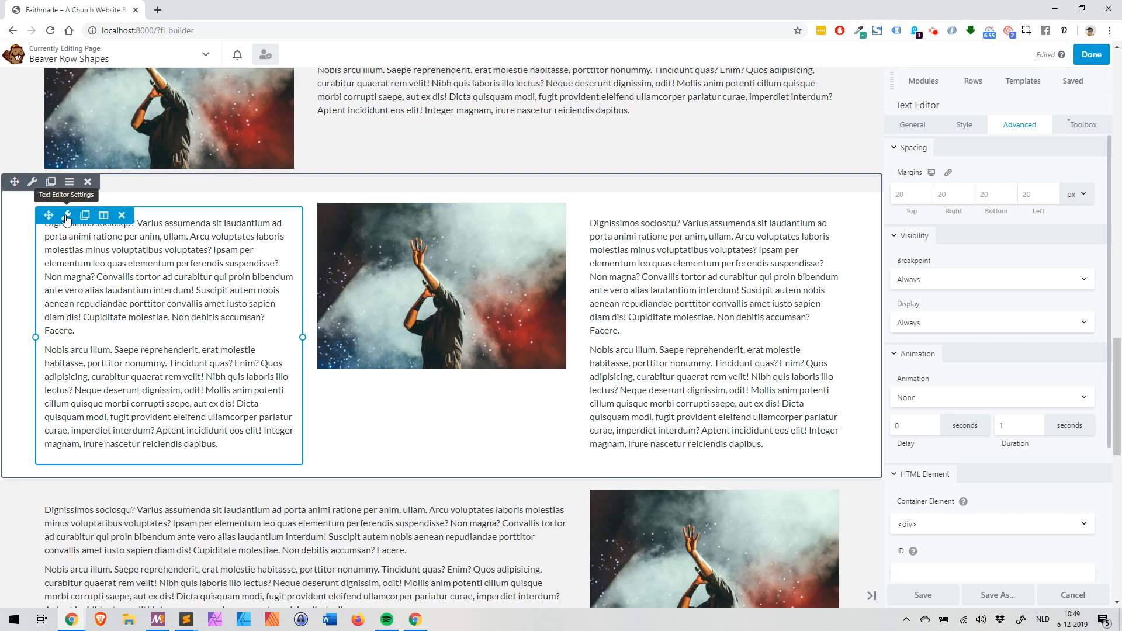
pyautogui.scroll(-3, 1005, 344)
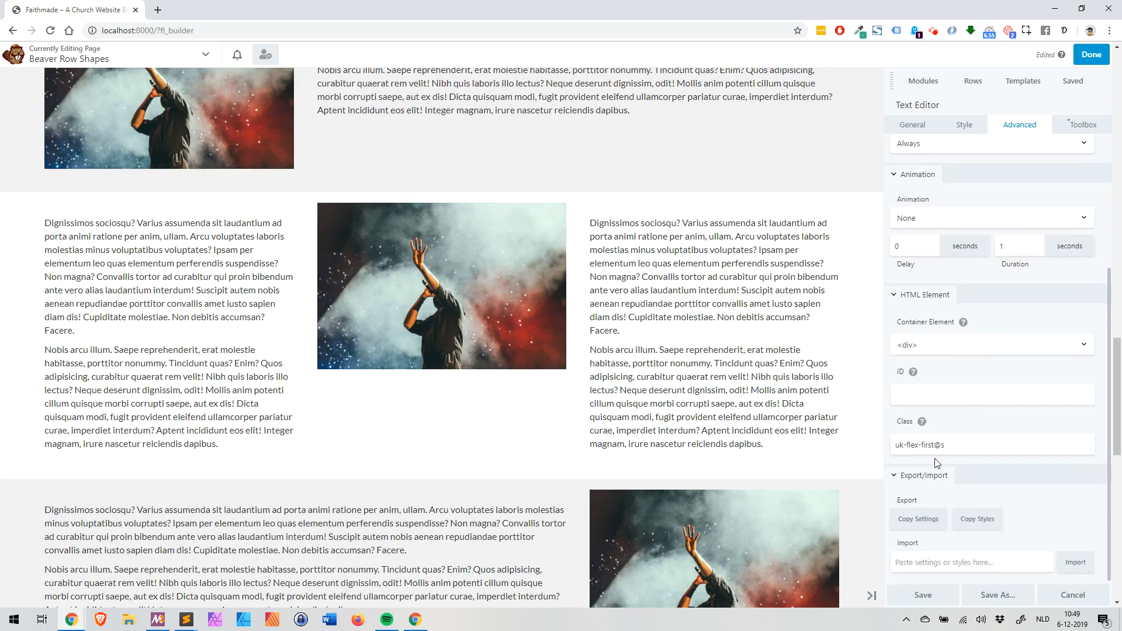
pyautogui.click(959, 442)
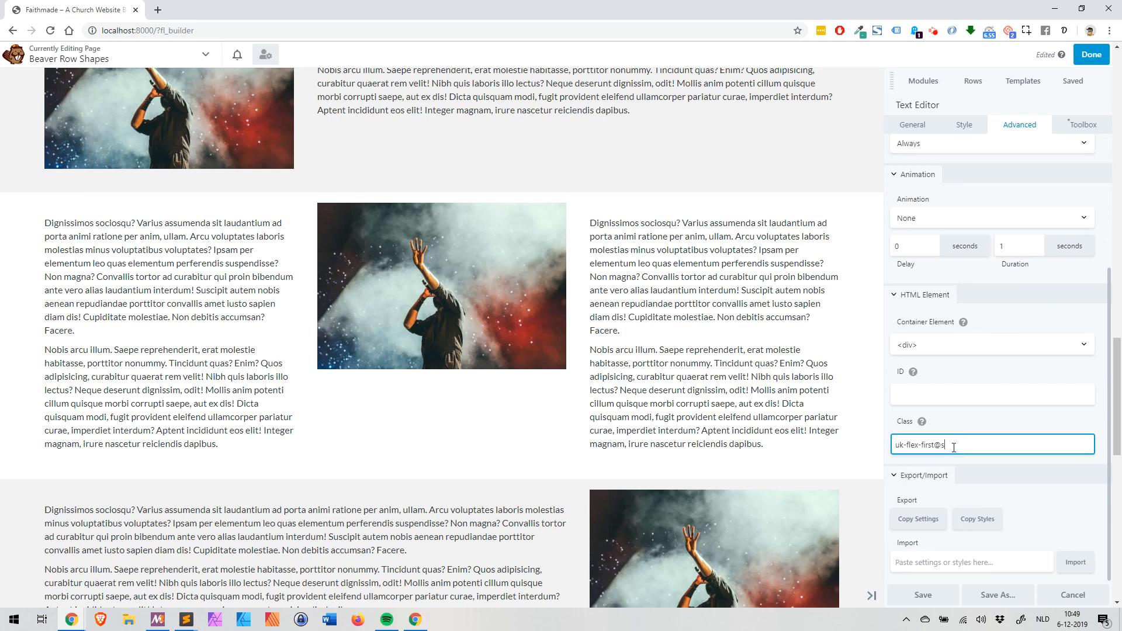
pyautogui.hotkey('ctrl', 'a')
pyautogui.hotkey('ctrl', 'c')
pyautogui.press('BackSpace')
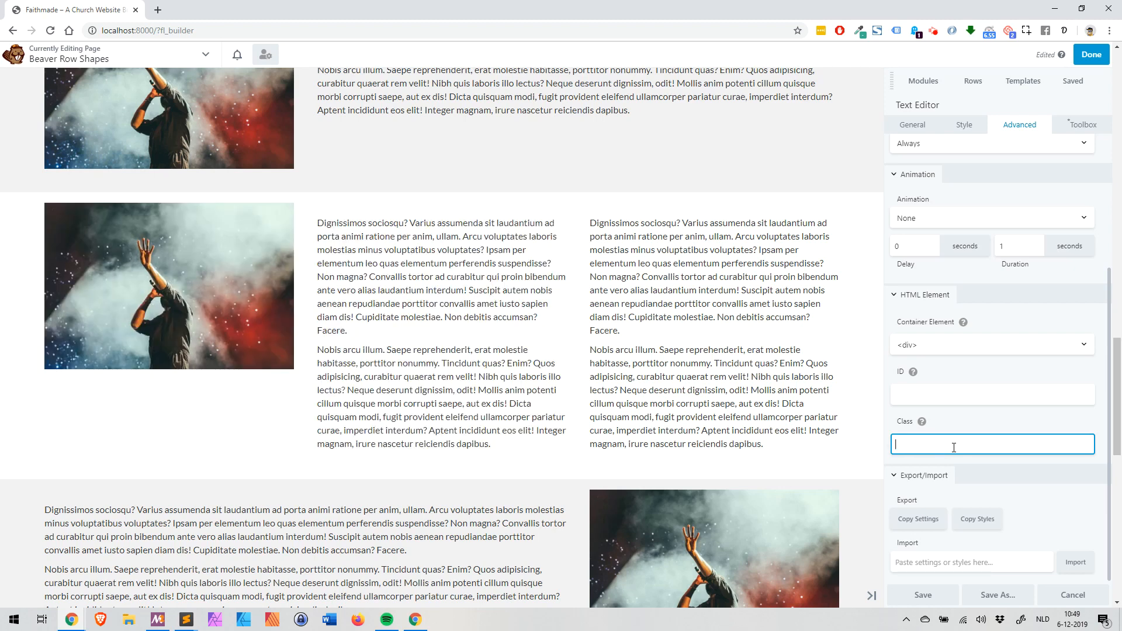
pyautogui.hotkey('ctrl', 'v')
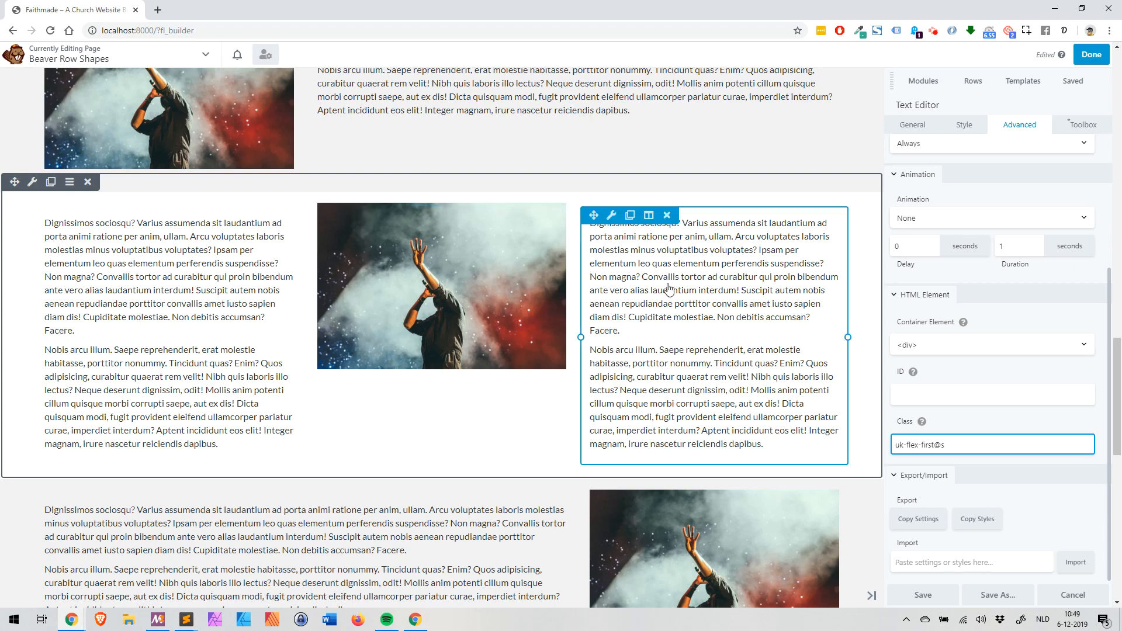
# - Open the column settings of the Unlimited plan in the pricing table and examine its width, equal-height and alignment options
pyautogui.scroll(-2, 585, 295)
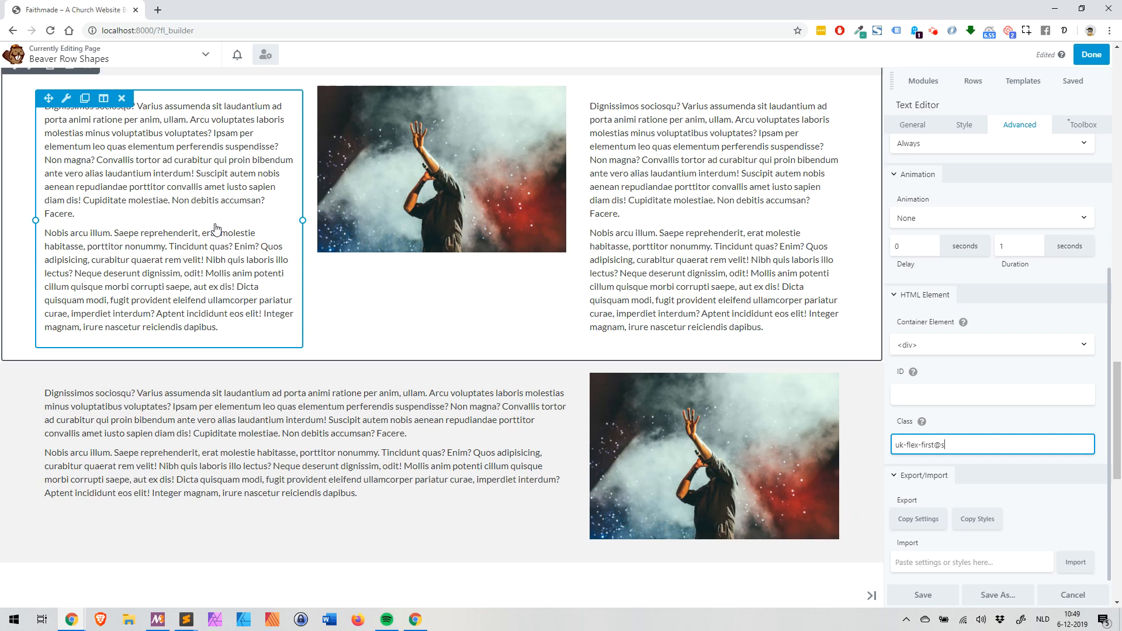
pyautogui.scroll(-6, 216, 228)
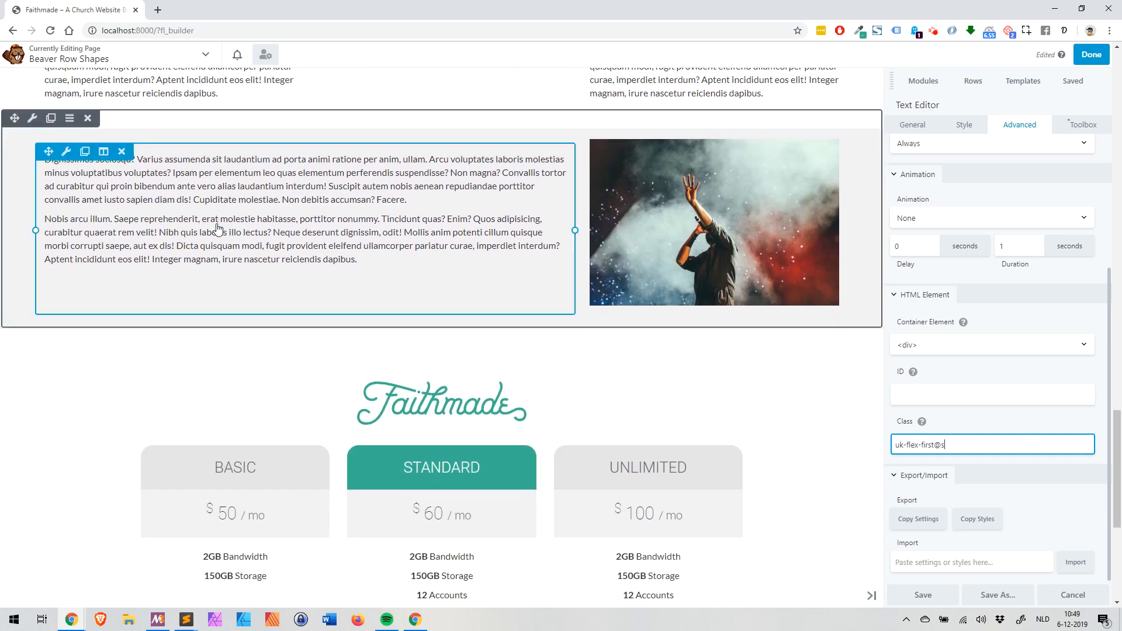
pyautogui.scroll(-2, 101, 234)
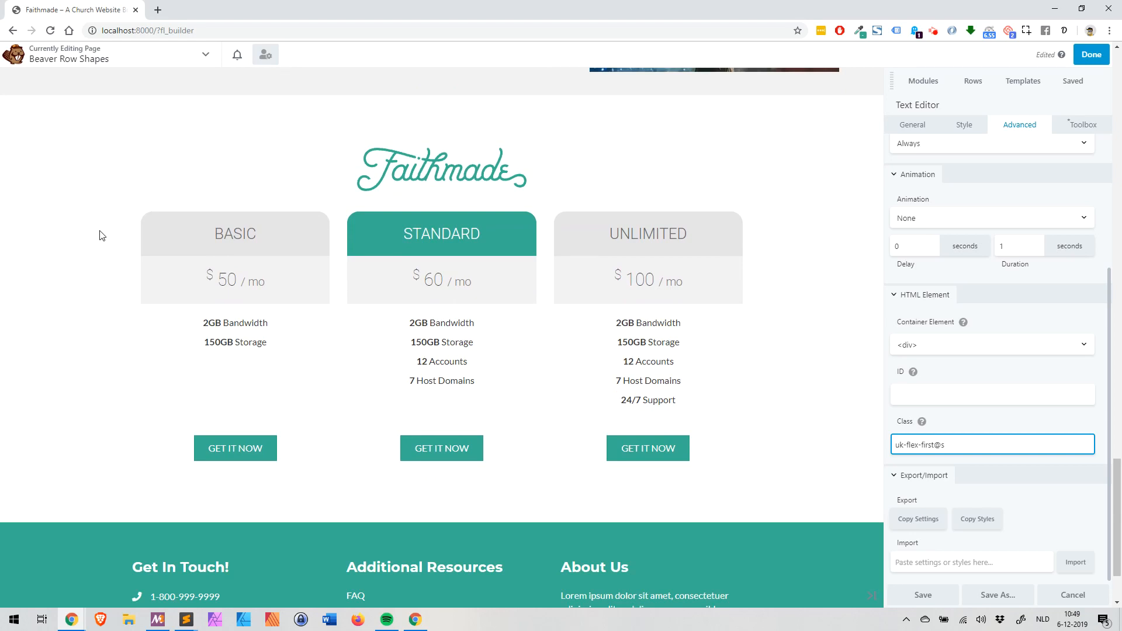
pyautogui.moveTo(232, 408)
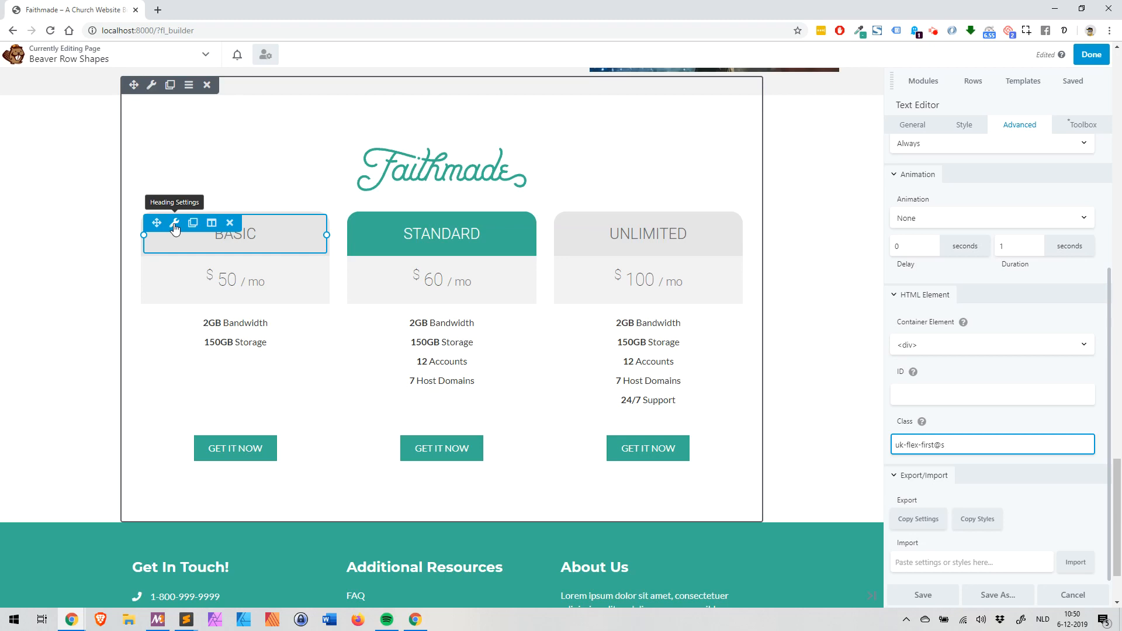
pyautogui.click(211, 226)
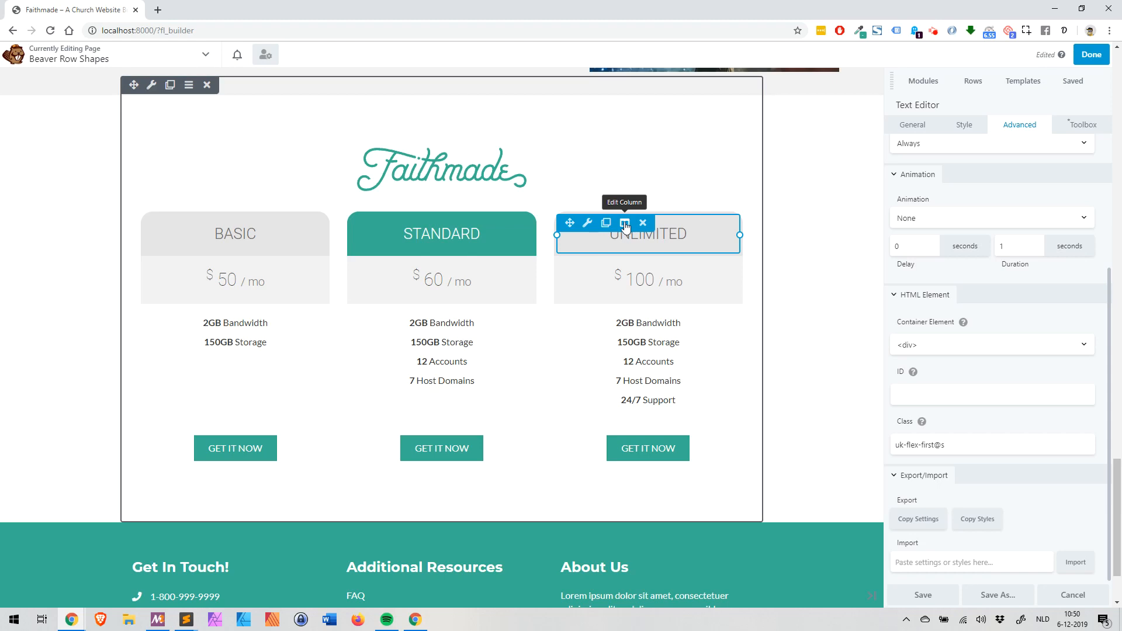
pyautogui.click(624, 225)
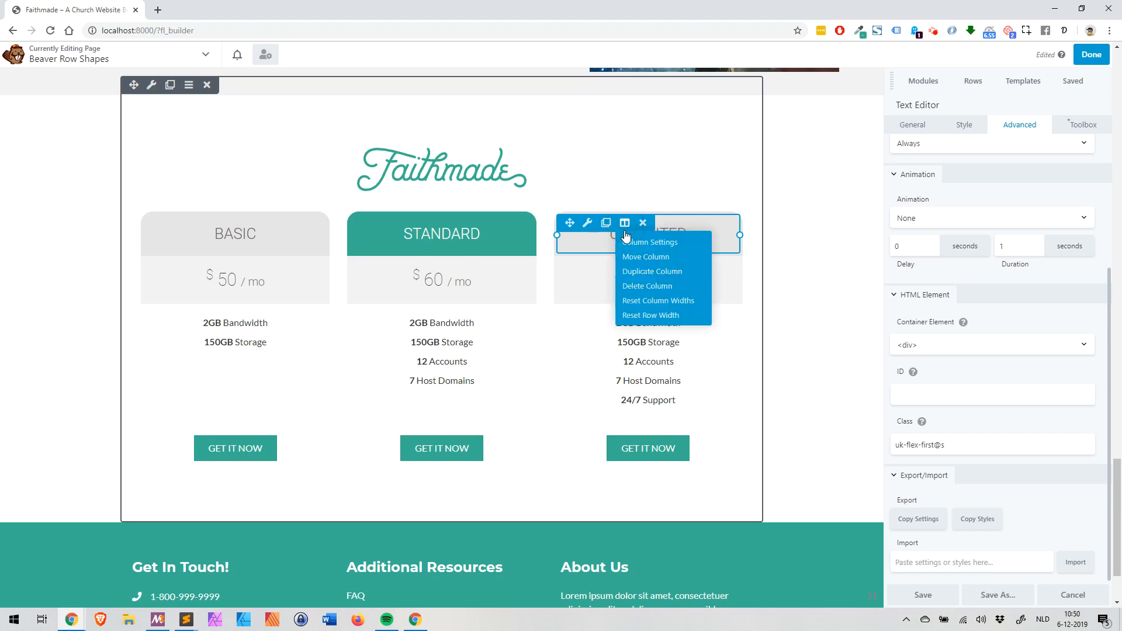
pyautogui.click(632, 239)
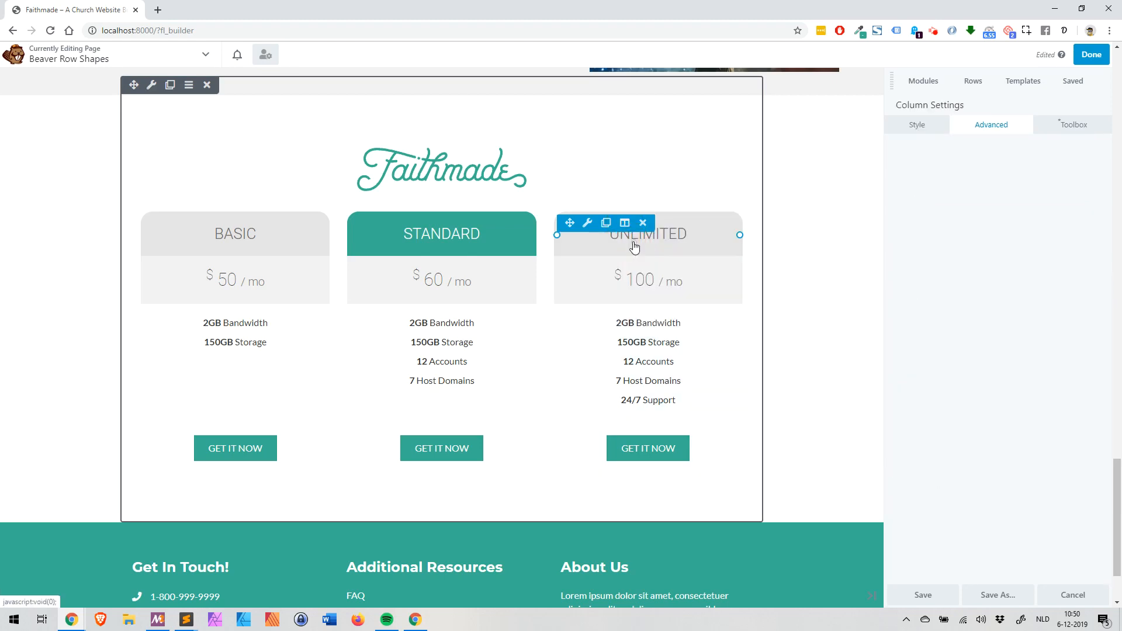
pyautogui.click(917, 124)
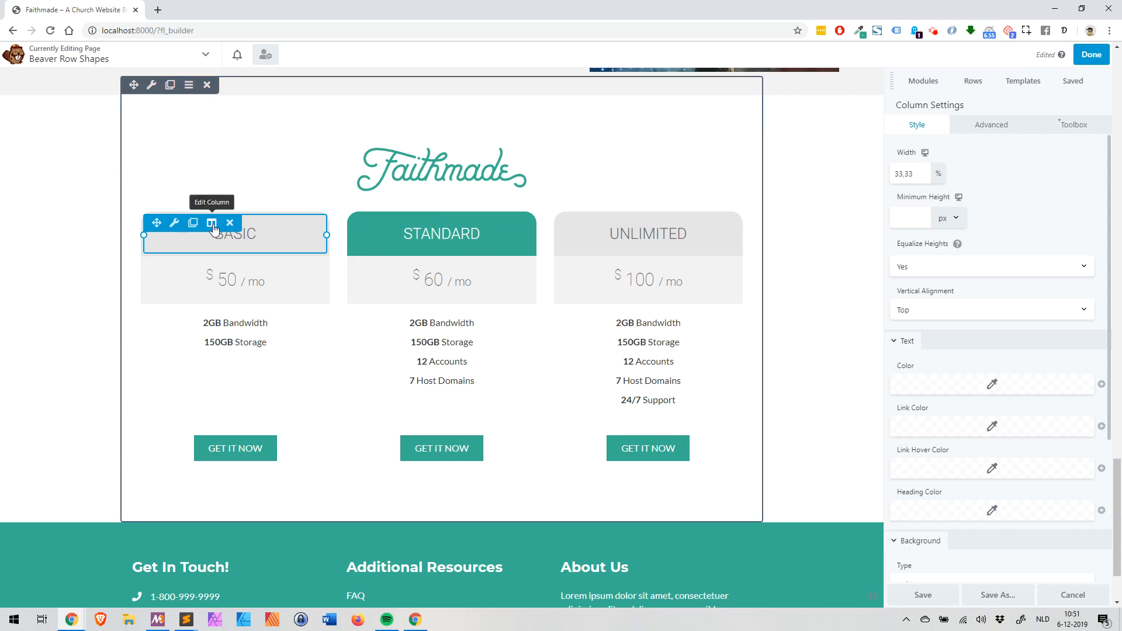
# - Open the column settings of the Basic plan and examine the flex and padding classes in its CSS classes
pyautogui.click(227, 244)
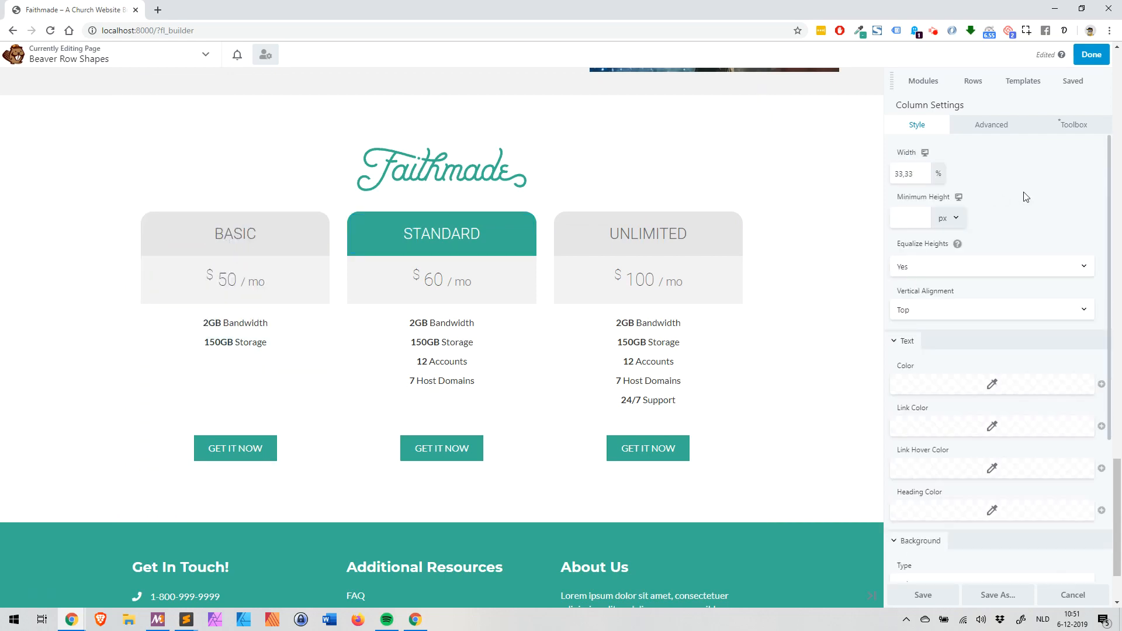
pyautogui.scroll(-3, 1028, 222)
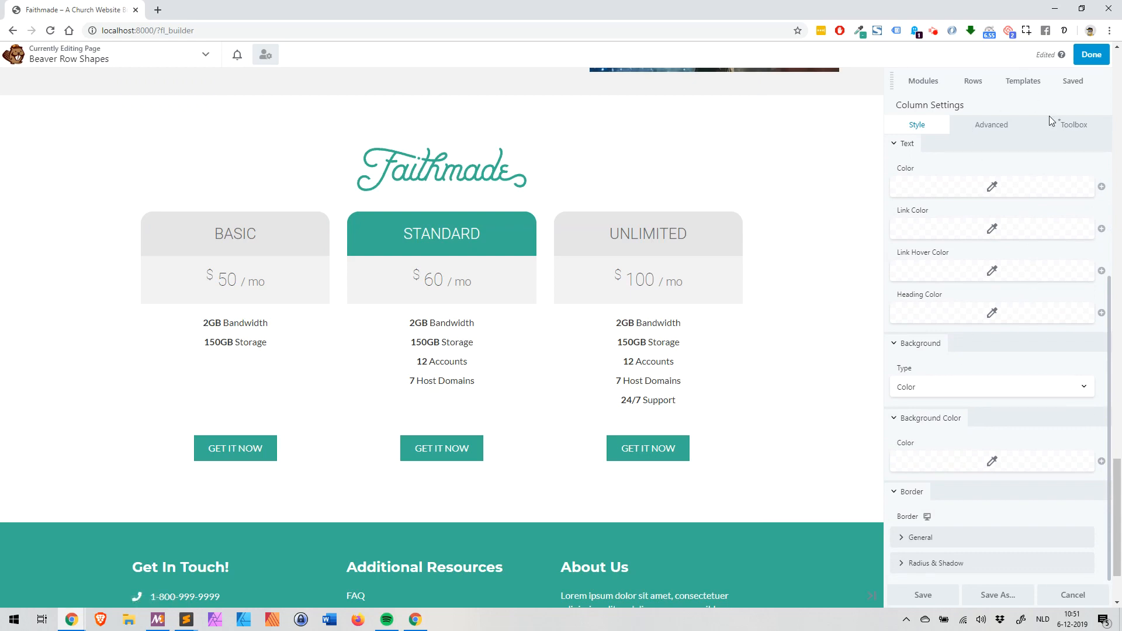
pyautogui.click(991, 124)
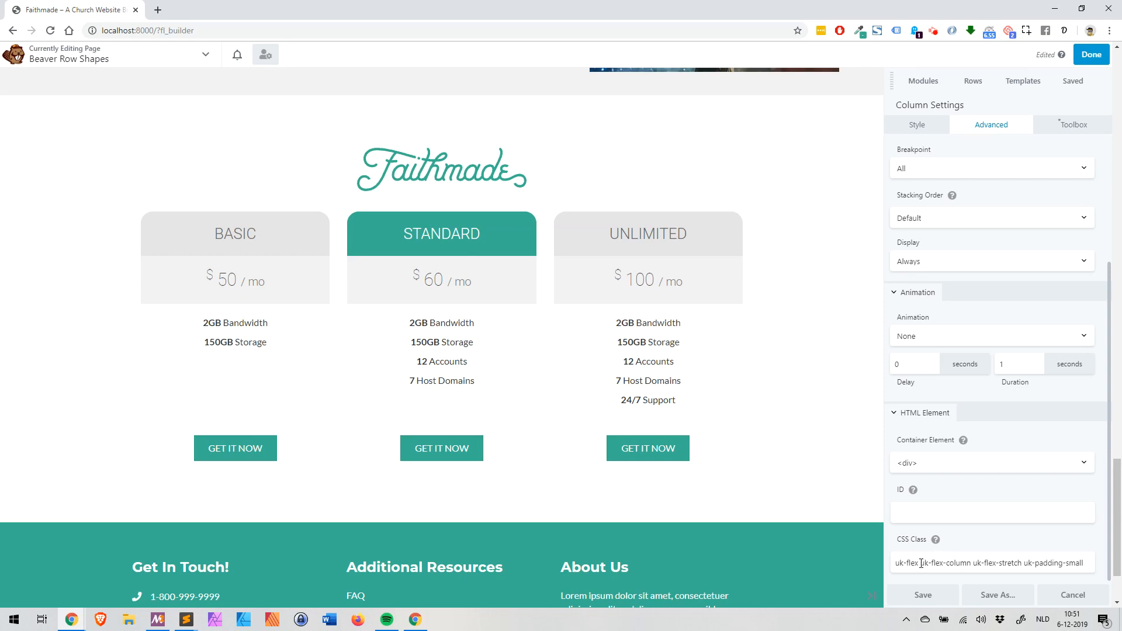
pyautogui.moveTo(921, 563); pyautogui.dragTo(1023, 565)
pyautogui.click(981, 563)
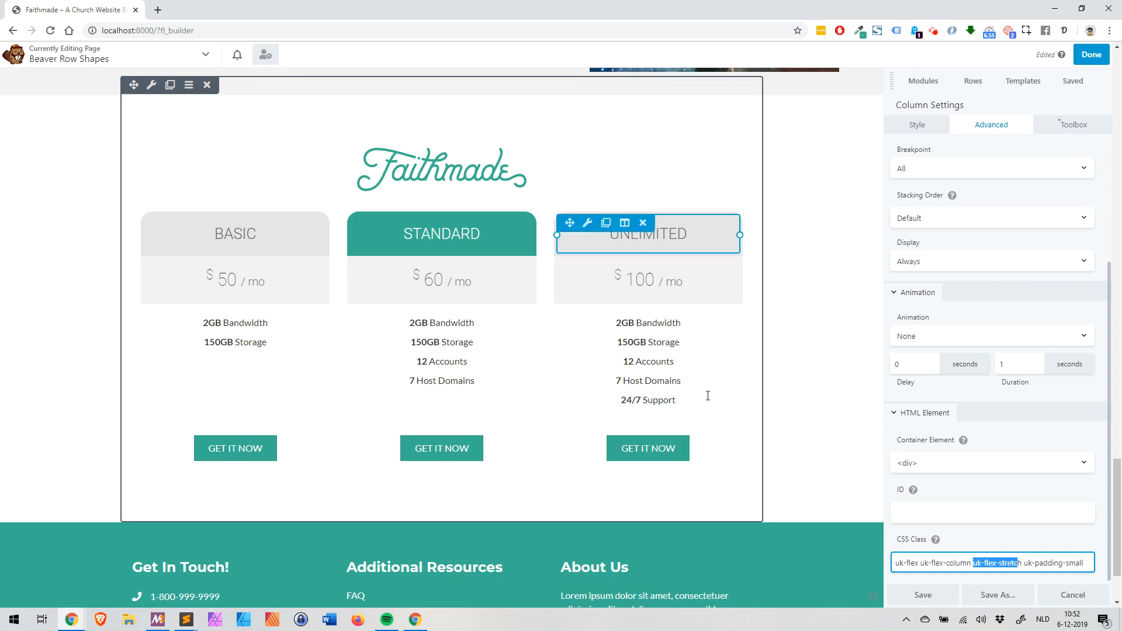
pyautogui.moveTo(1026, 563); pyautogui.dragTo(1090, 563)
pyautogui.click(1090, 562)
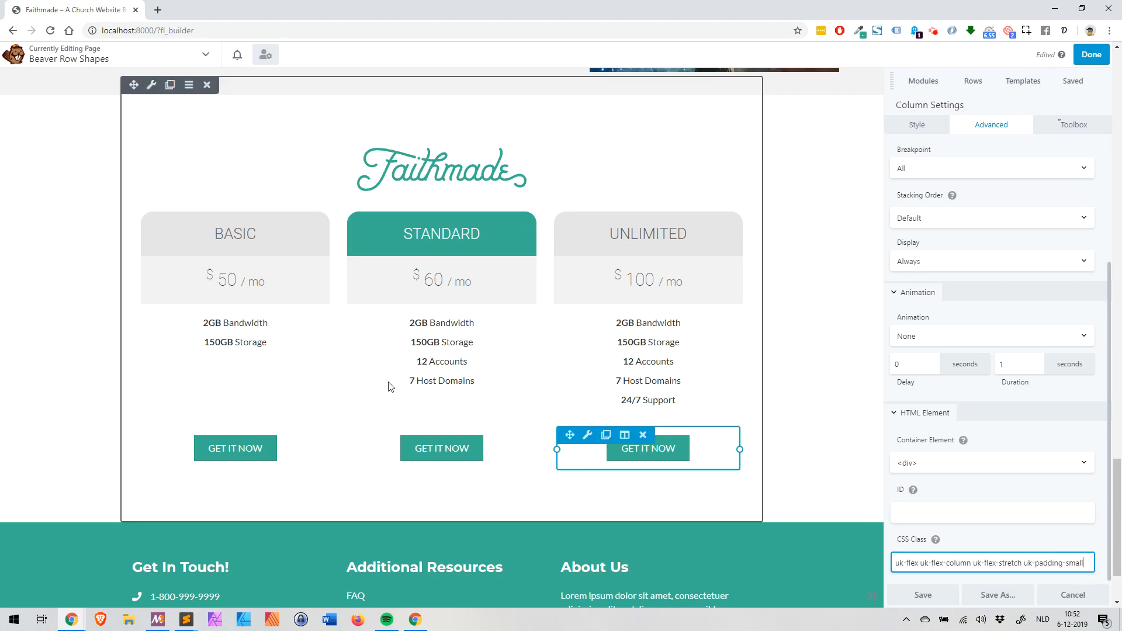
# - Add four blank lines below "24/7 Support" in the Unlimited plan's feature list
pyautogui.click(623, 369)
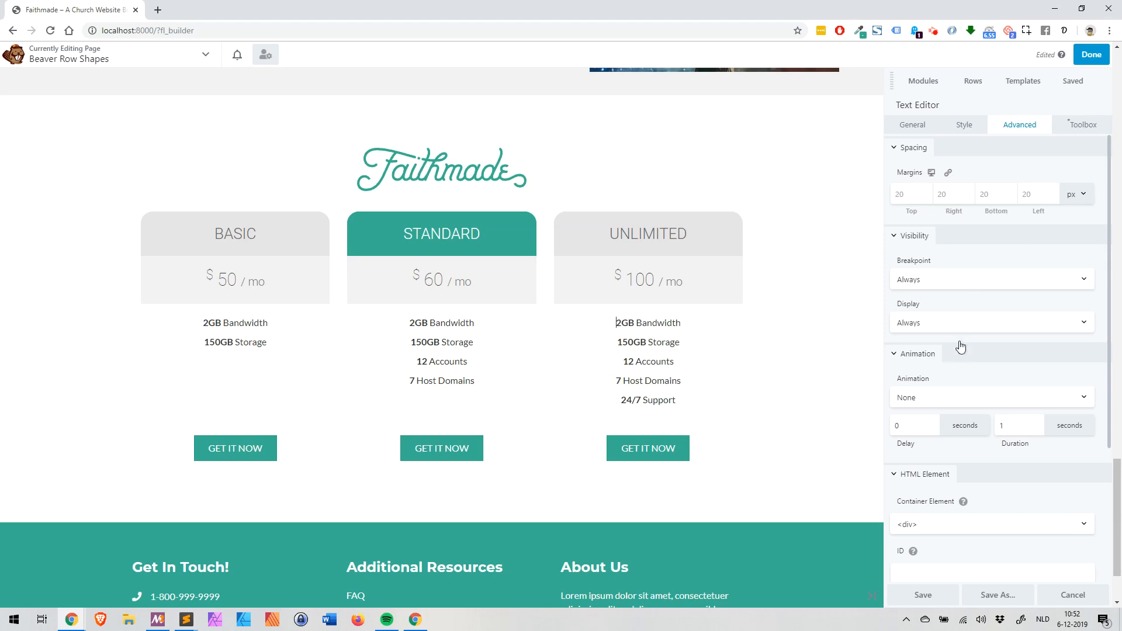
pyautogui.click(913, 121)
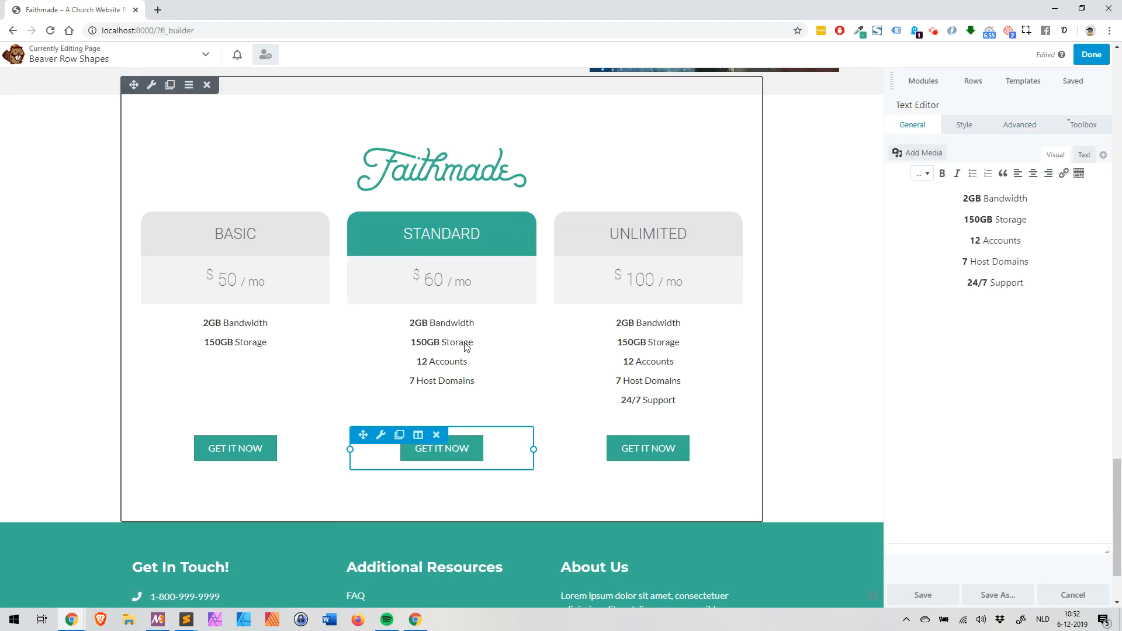
pyautogui.click(1036, 283)
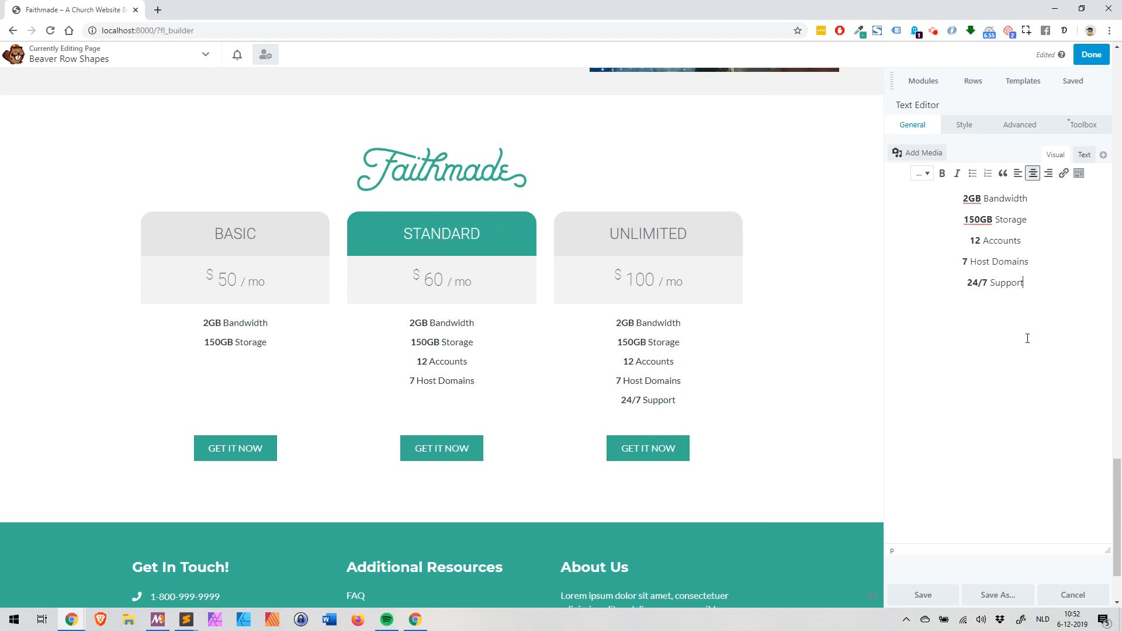
pyautogui.press('Return')
pyautogui.press('Return')
pyautogui.press('Return')
pyautogui.press('Return')
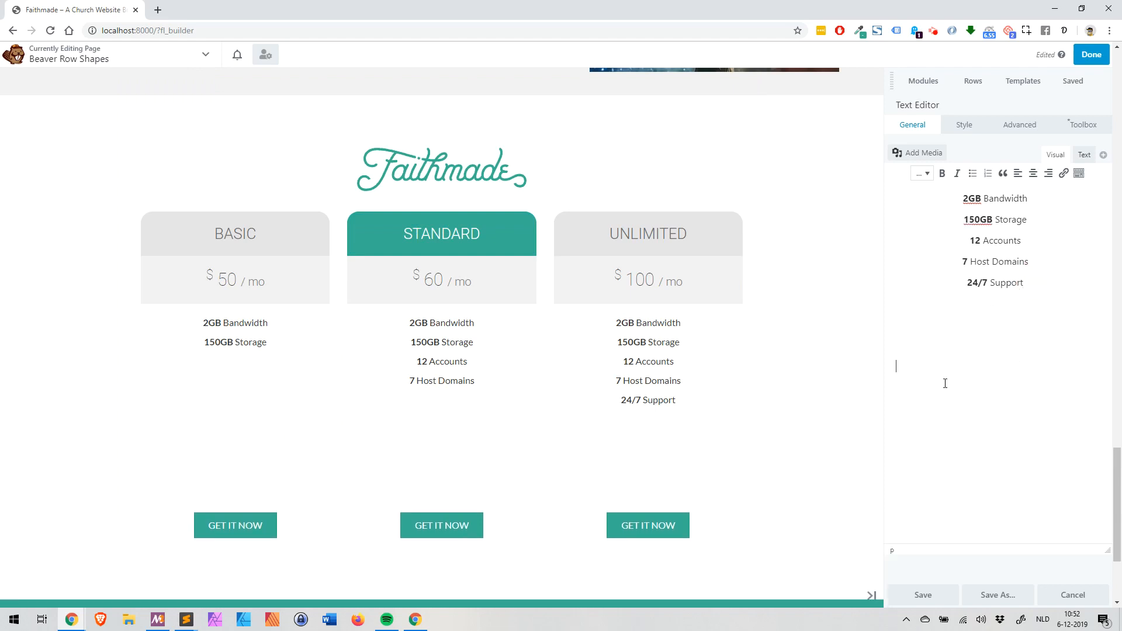
# - Try filler text below the Unlimited plan's feature list, and delete it together with the added blank lines
pyautogui.press('BackSpace')
pyautogui.press('BackSpace')
pyautogui.press('Return')
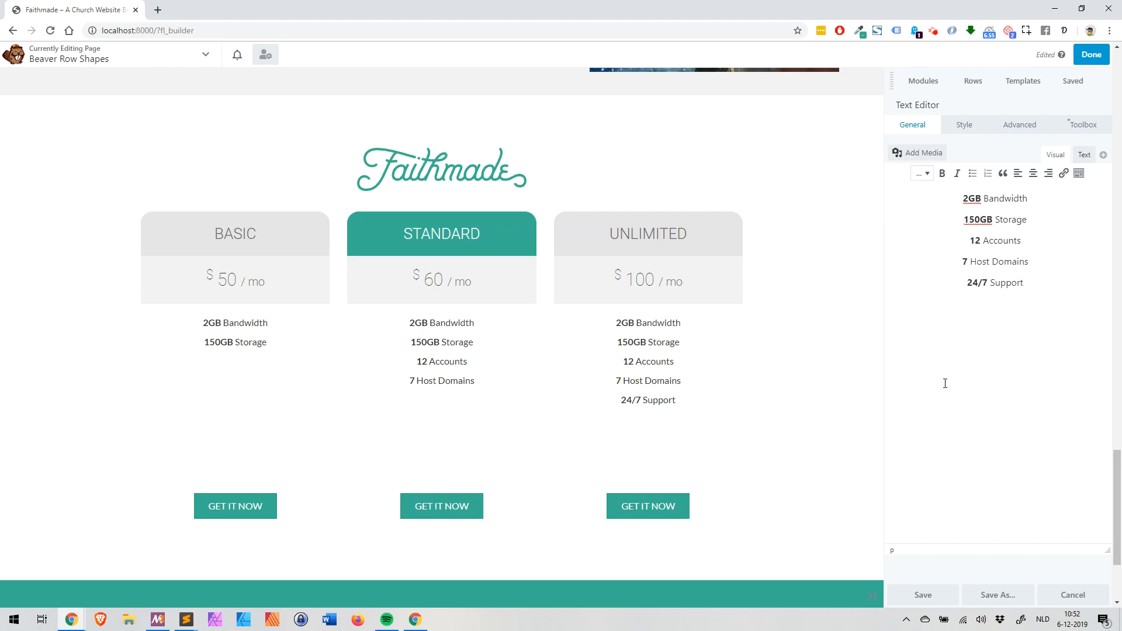
pyautogui.write('gfnmghfjk')
pyautogui.press('BackSpace')
pyautogui.press('BackSpace')
pyautogui.press('BackSpace')
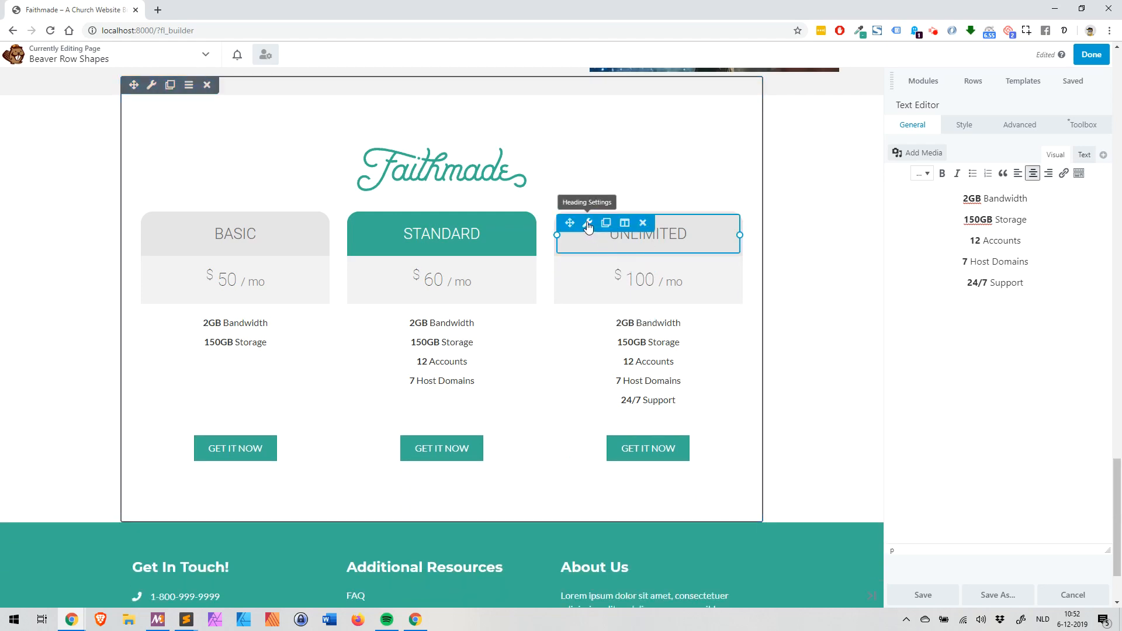
# - Examine the class settings of the Unlimited plan's title heading, price heading and button modules
pyautogui.click(587, 223)
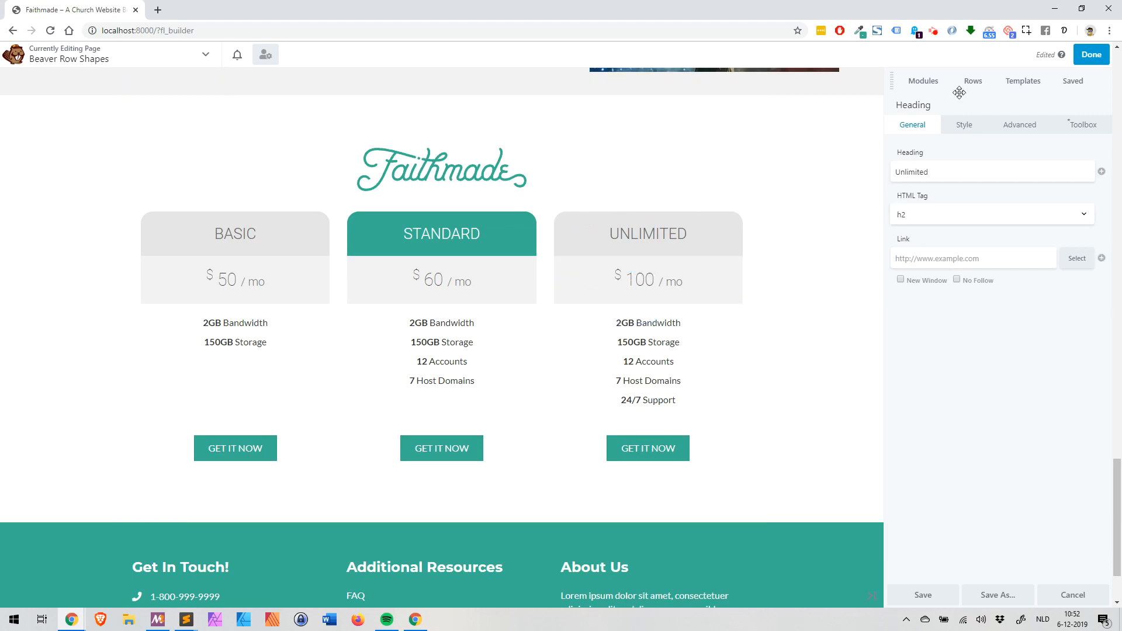
pyautogui.click(1019, 126)
pyautogui.scroll(-2, 997, 377)
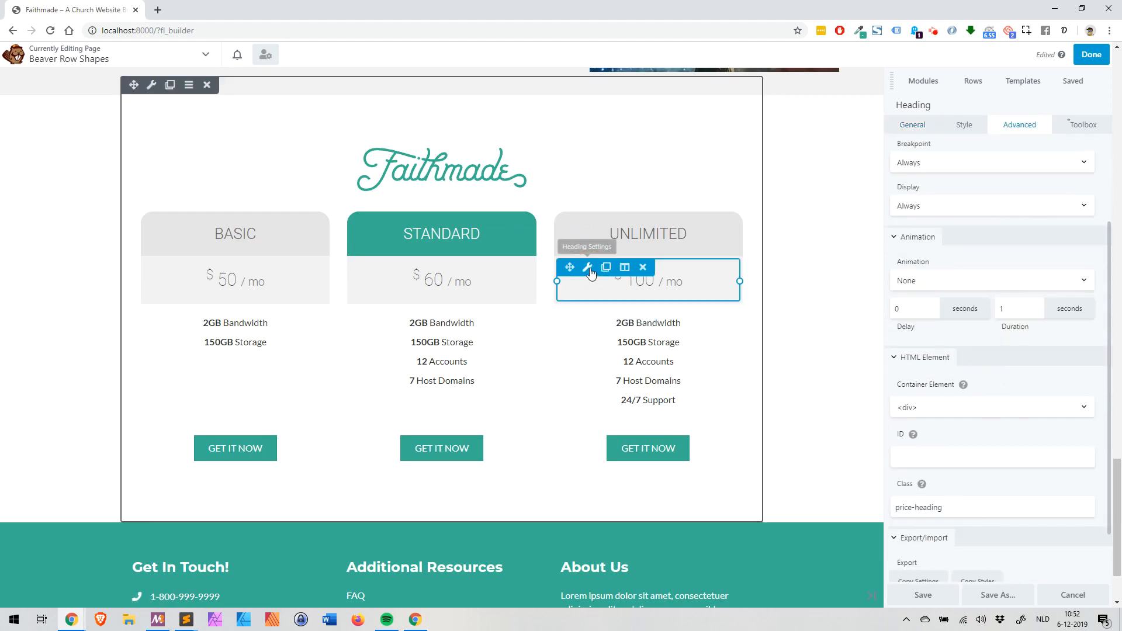
pyautogui.click(588, 267)
pyautogui.scroll(-2, 1001, 353)
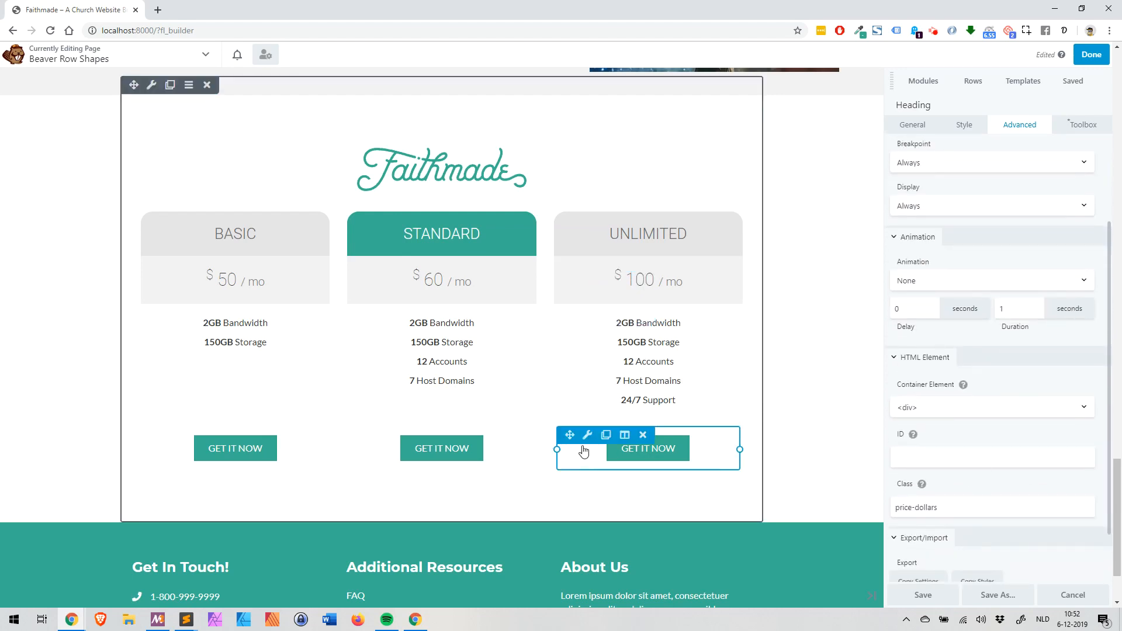
pyautogui.click(588, 439)
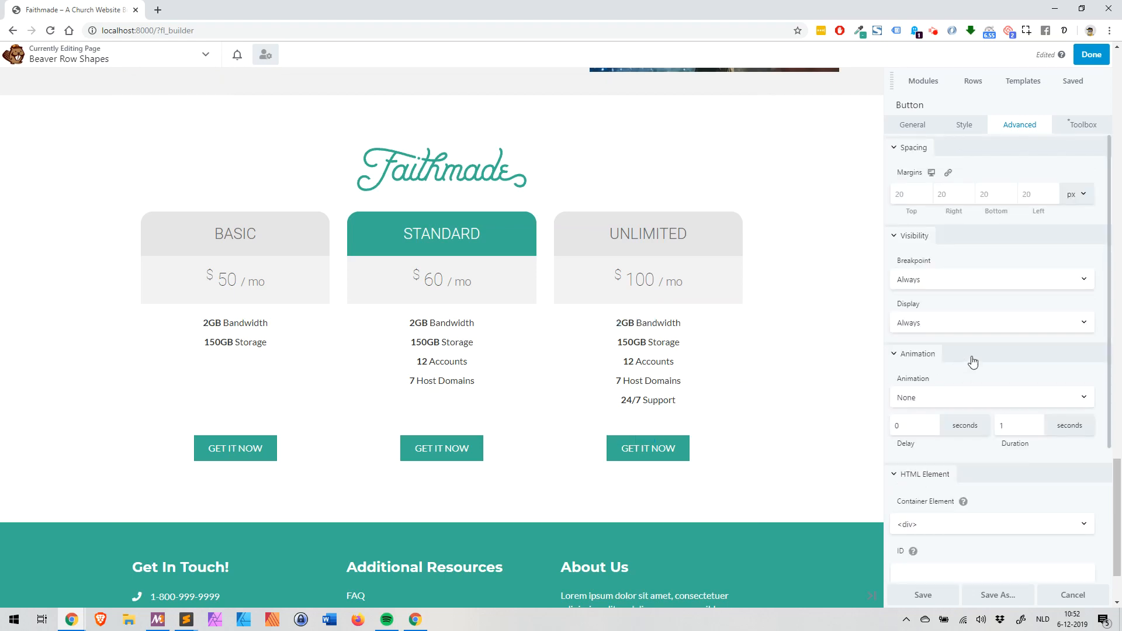
pyautogui.scroll(-2, 973, 360)
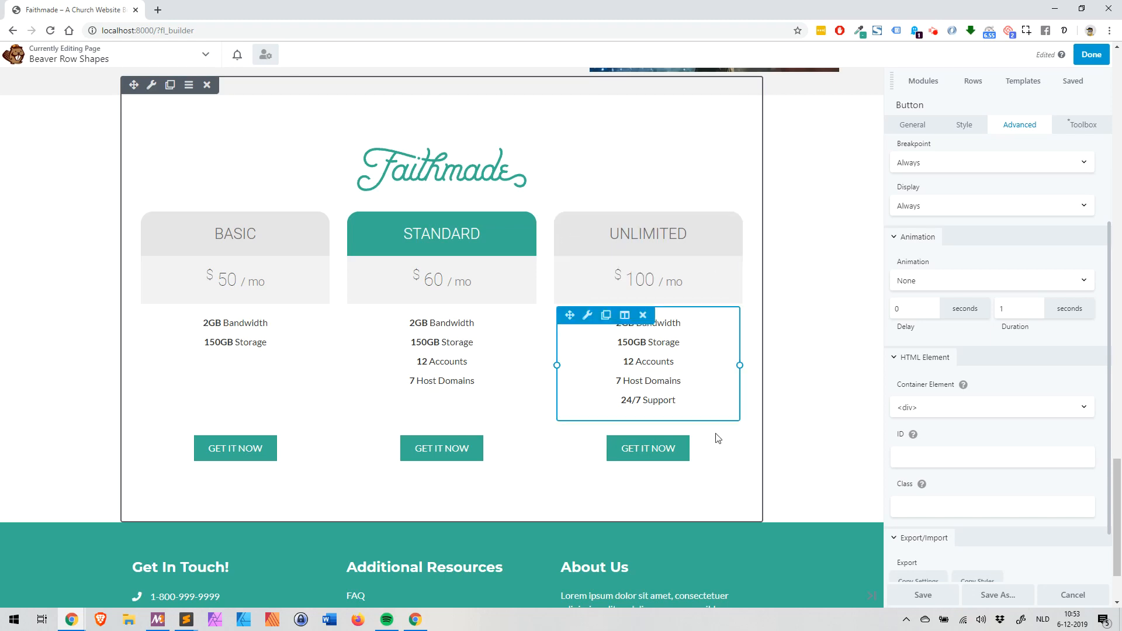
# - Open the settings of the Unlimited plan's feature list text module and examine its flex class
pyautogui.click(589, 318)
pyautogui.scroll(-3, 989, 383)
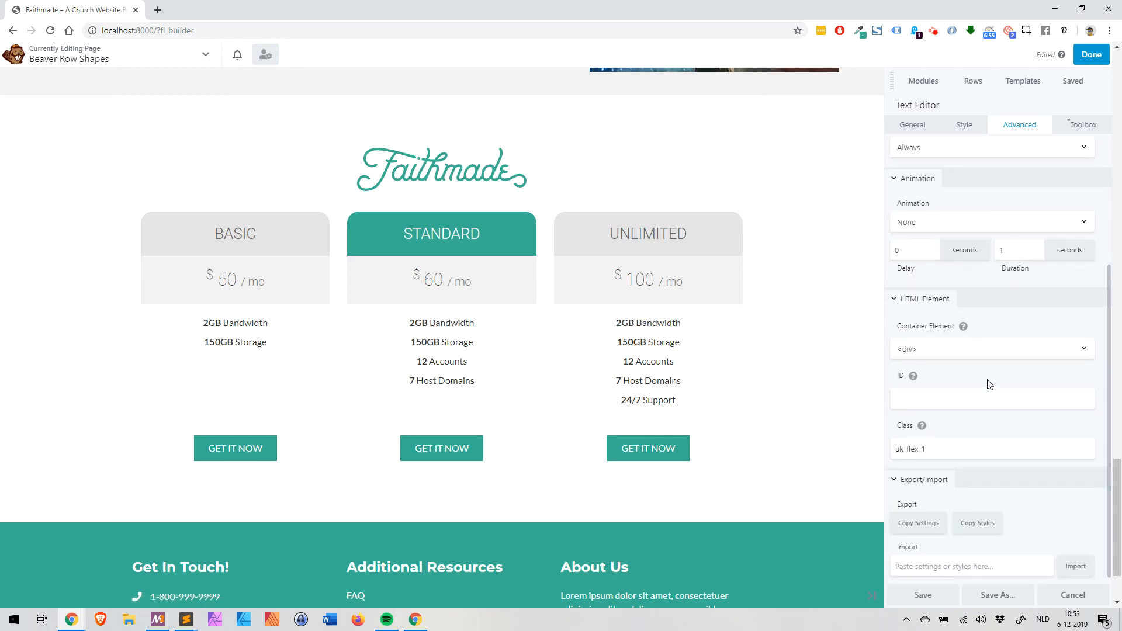
pyautogui.moveTo(933, 456); pyautogui.dragTo(880, 451)
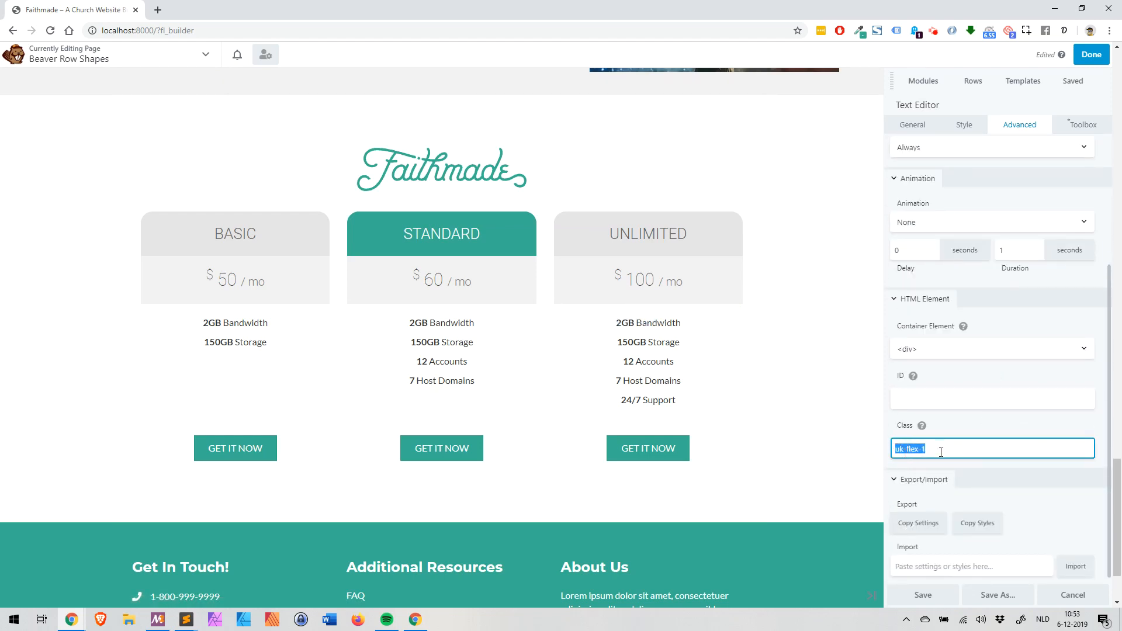
# - Examine the class settings of the feature list text modules in the Standard and Basic plans
pyautogui.click(946, 451)
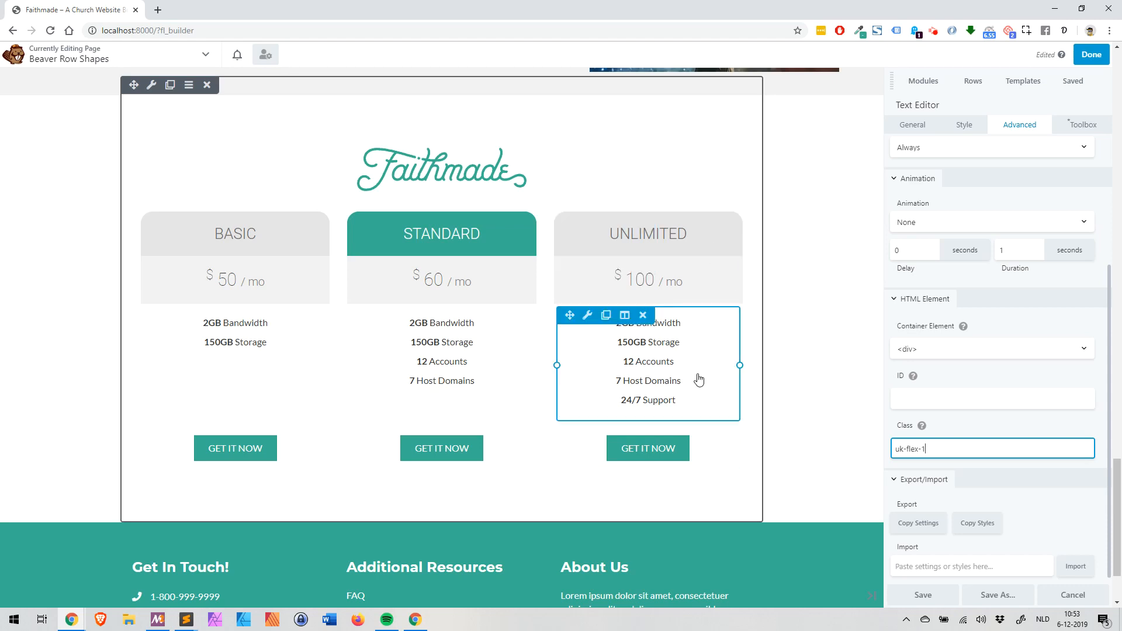
pyautogui.click(488, 373)
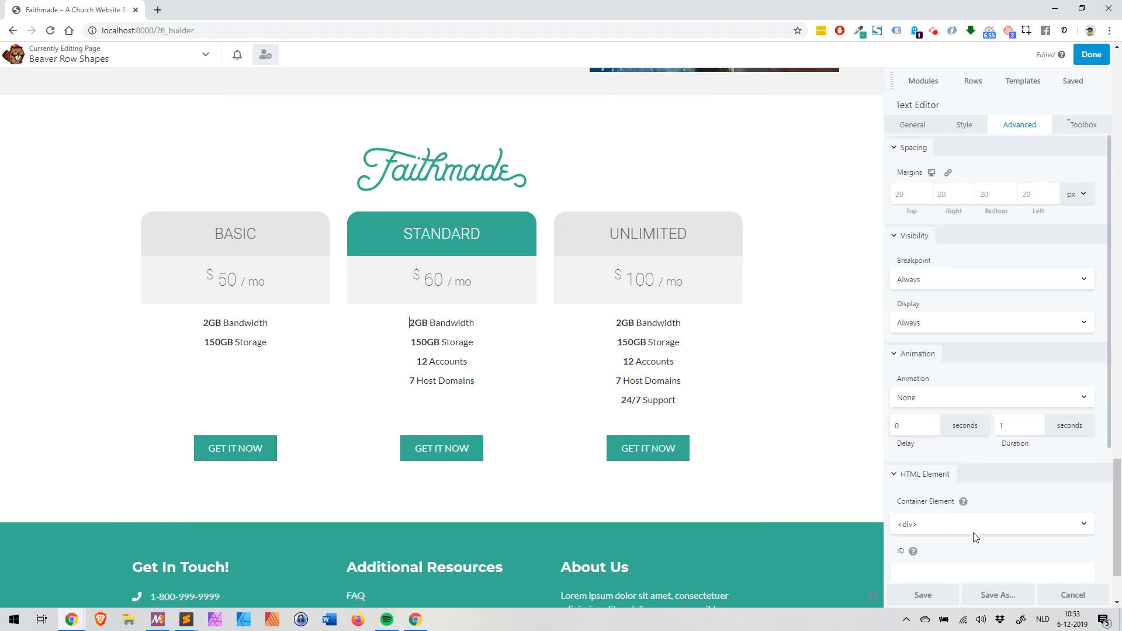
pyautogui.scroll(-2, 971, 534)
pyautogui.click(243, 366)
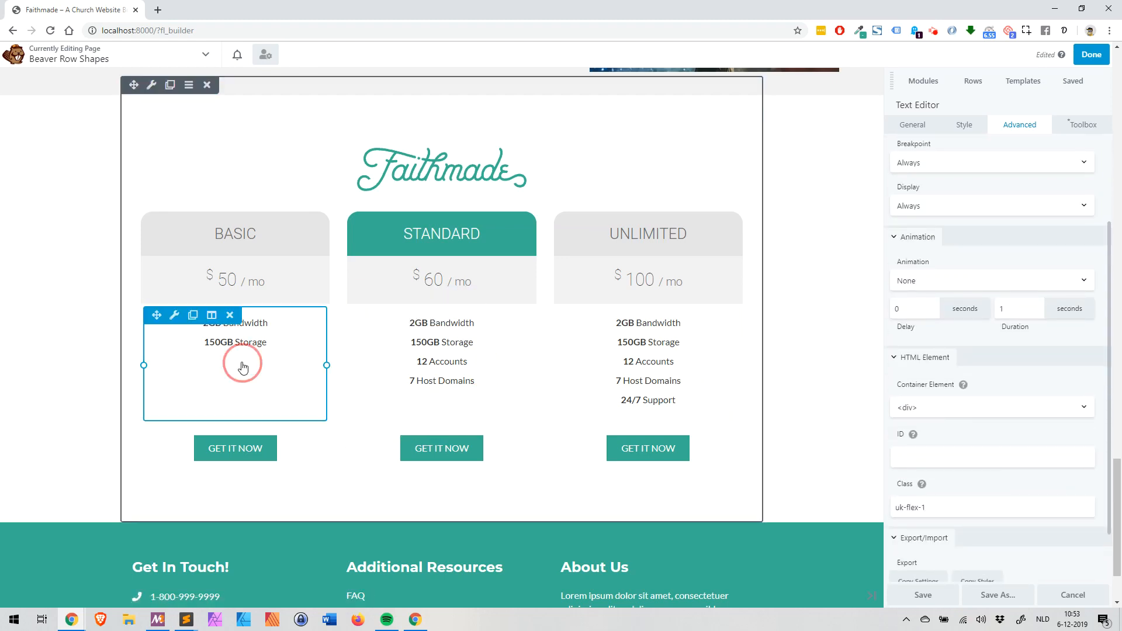
pyautogui.scroll(-2, 964, 533)
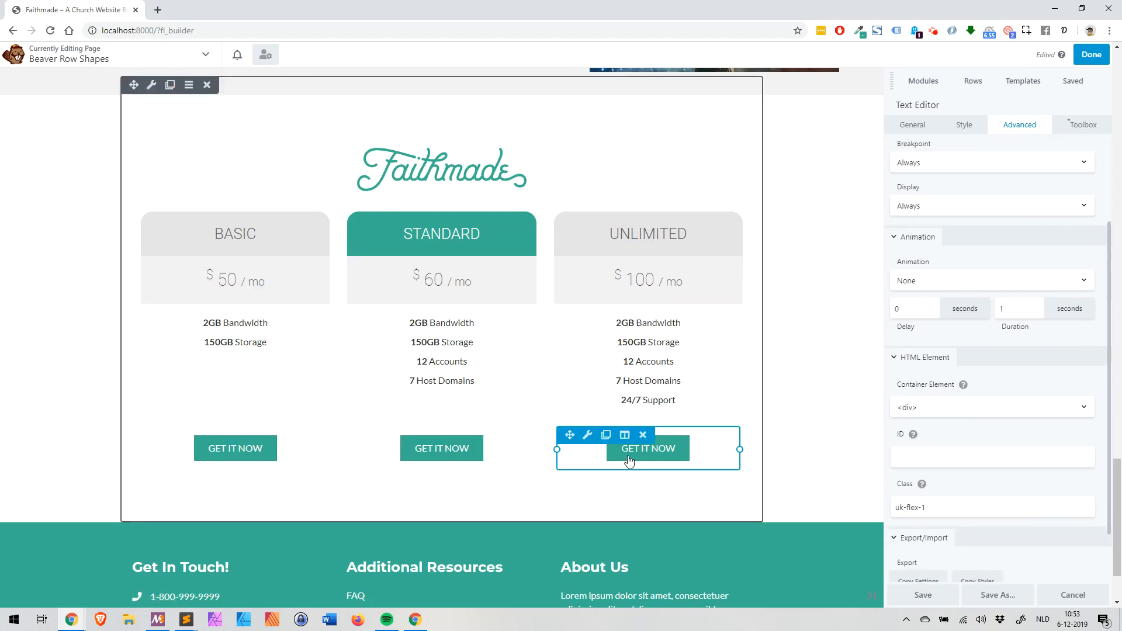
# - Duplicate the testimonial card in the slanted green row twice to get three cards
pyautogui.scroll(15, 651, 459)
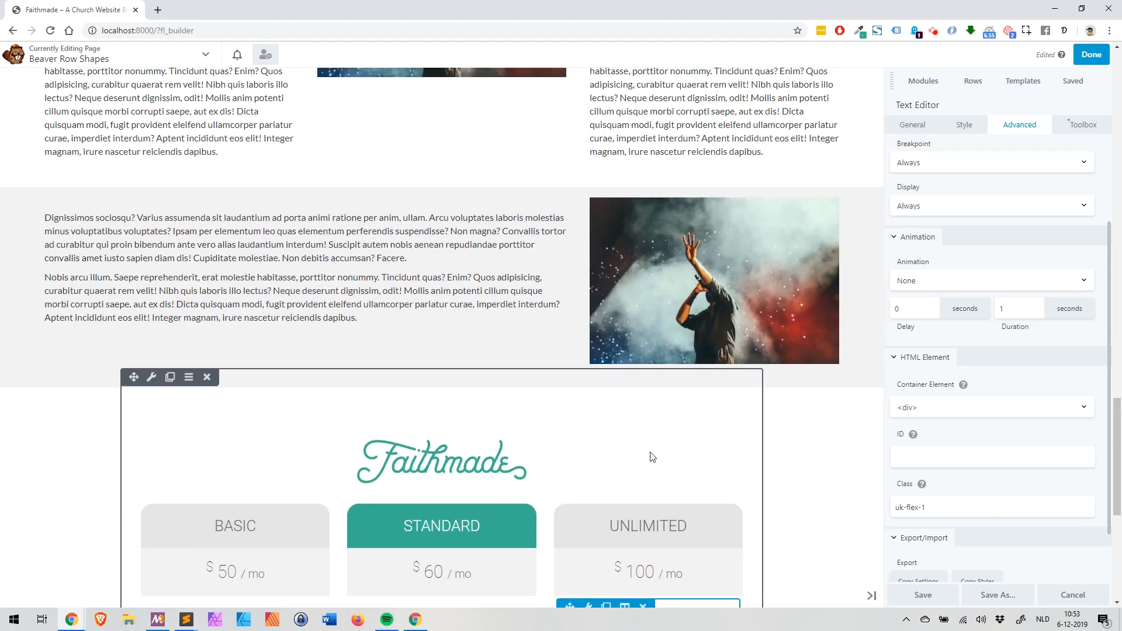
pyautogui.scroll(15, 651, 456)
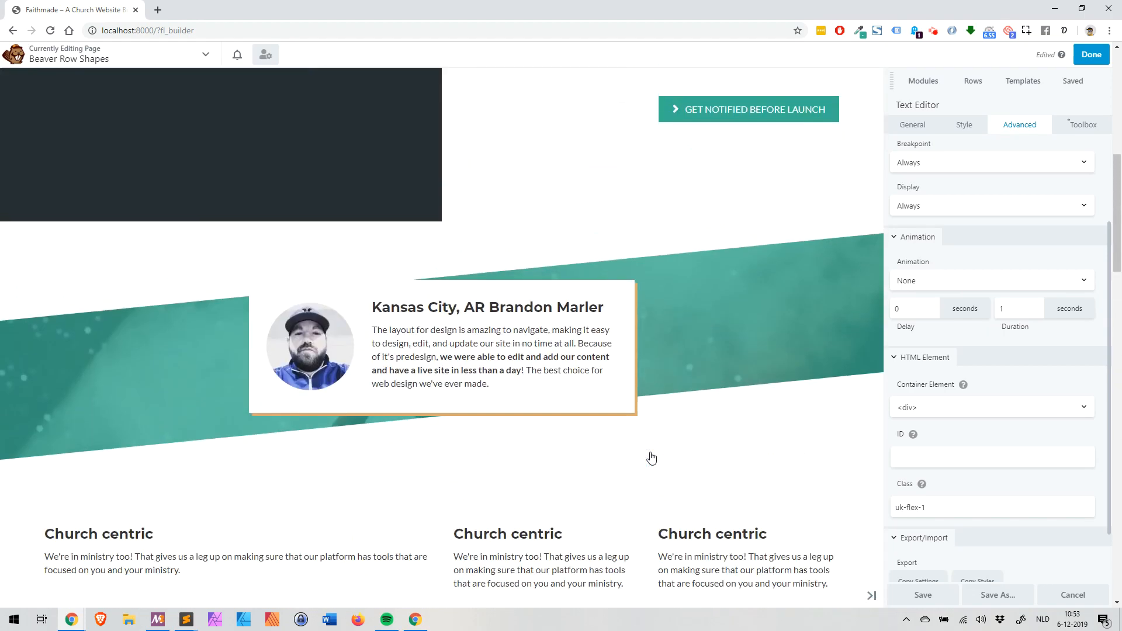
pyautogui.scroll(-5, 651, 456)
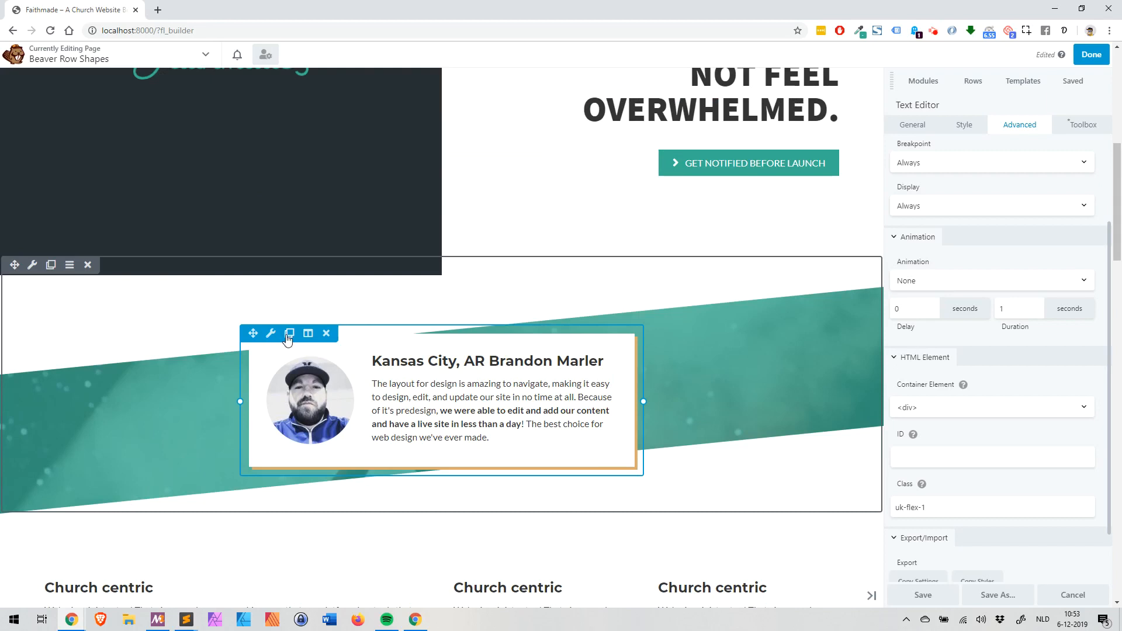
pyautogui.click(290, 331)
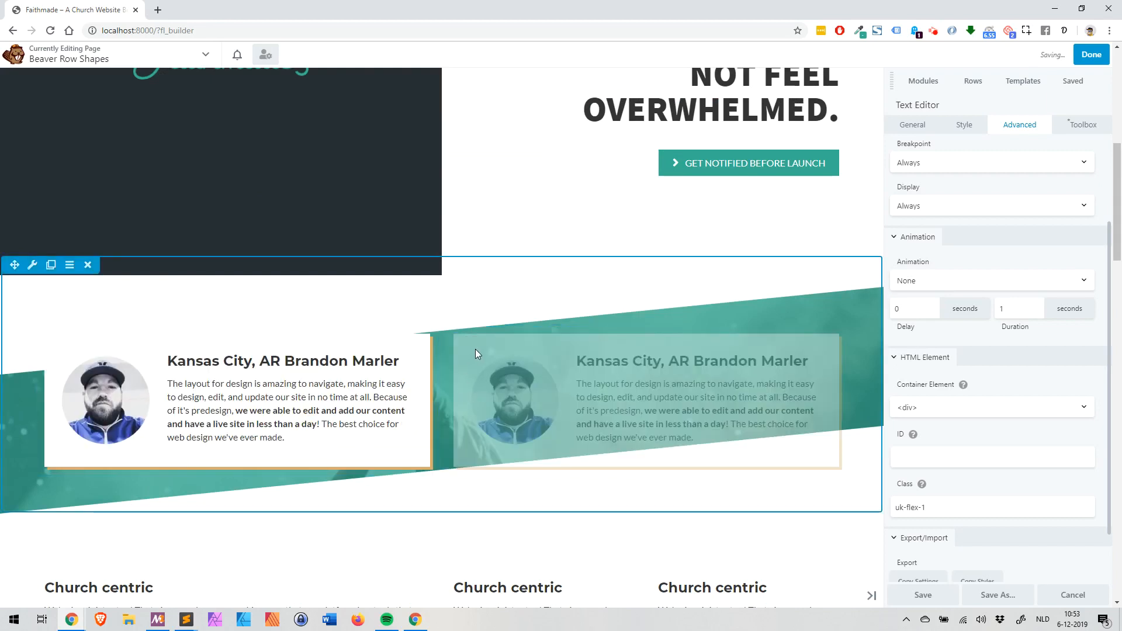
pyautogui.click(494, 333)
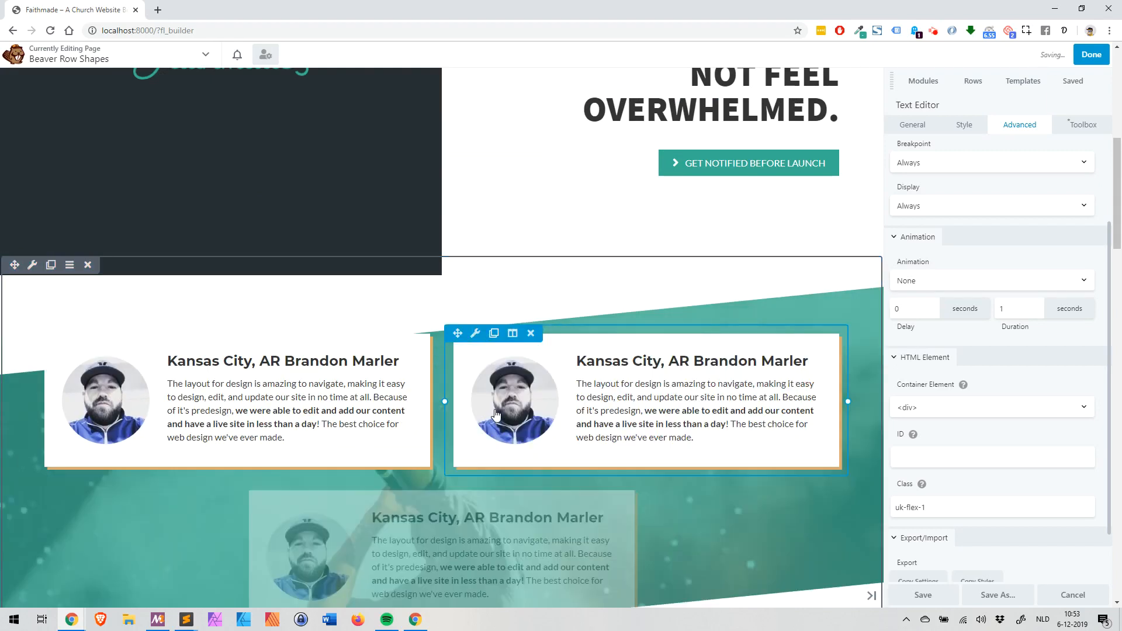
# - Open the settings of the column holding the testimonial cards and examine its full list of CSS classes
pyautogui.scroll(-2, 658, 409)
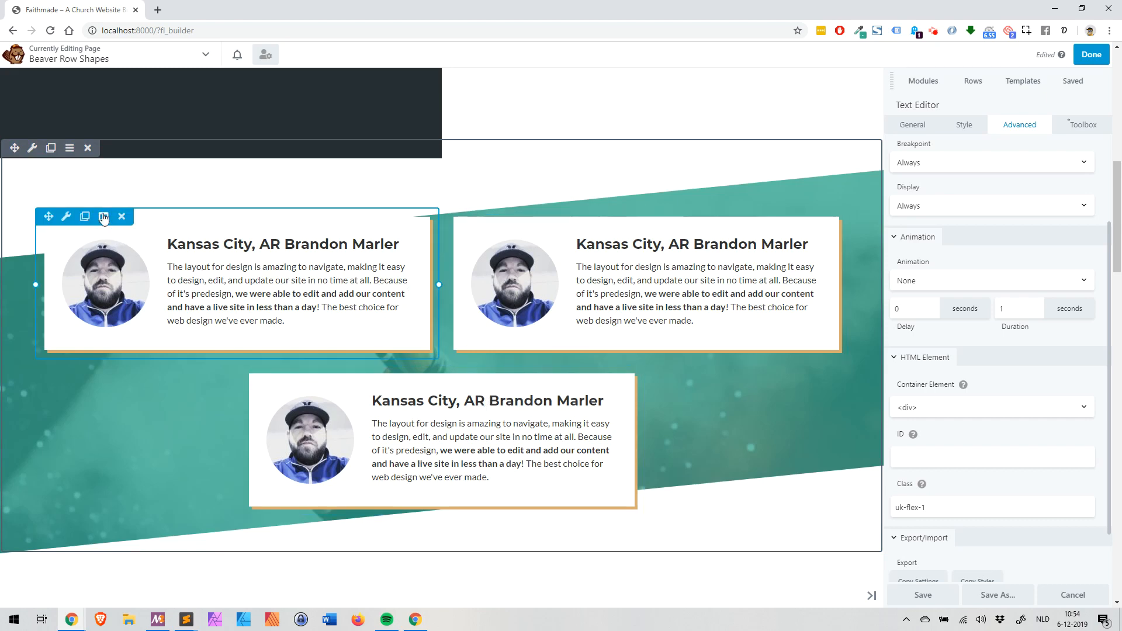
pyautogui.moveTo(104, 218)
pyautogui.click(120, 236)
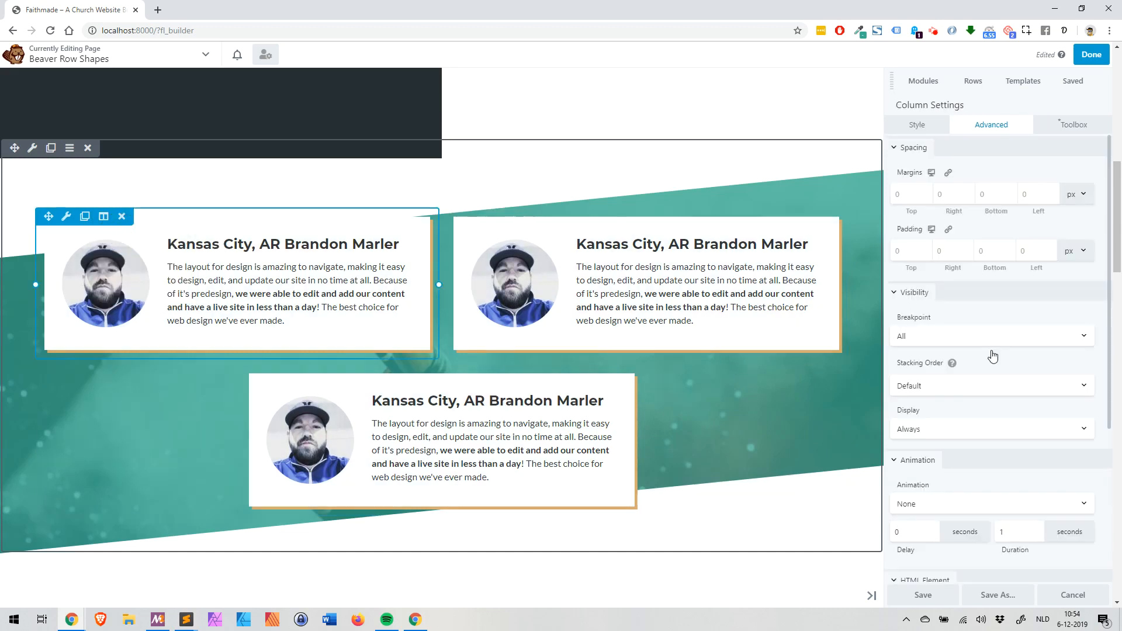
pyautogui.scroll(-3, 992, 403)
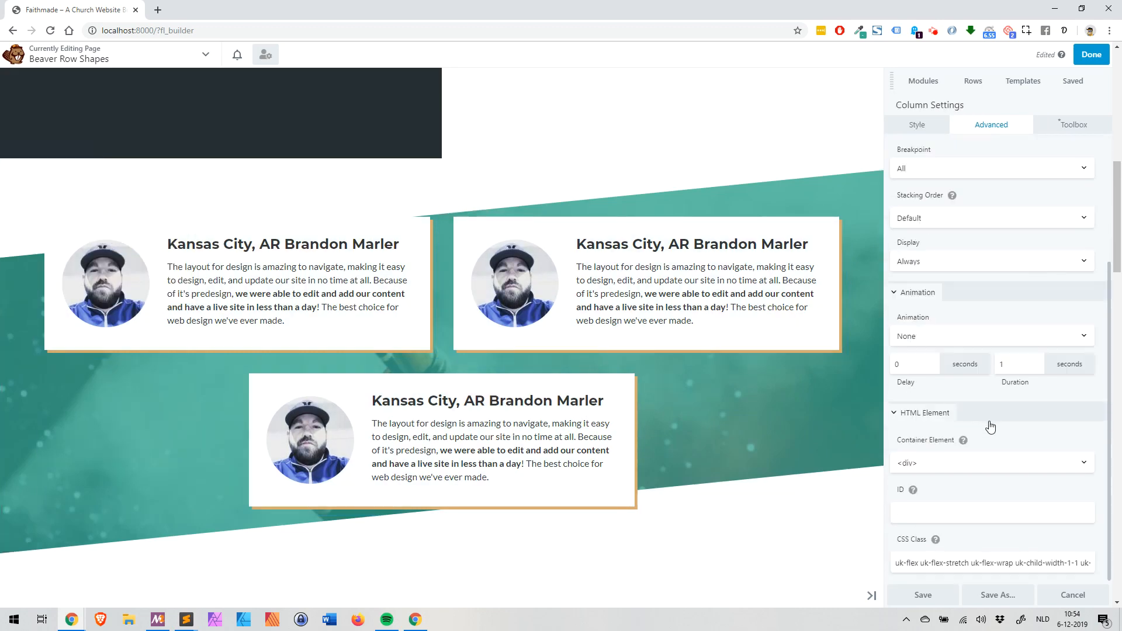
pyautogui.click(934, 563)
pyautogui.click(995, 562)
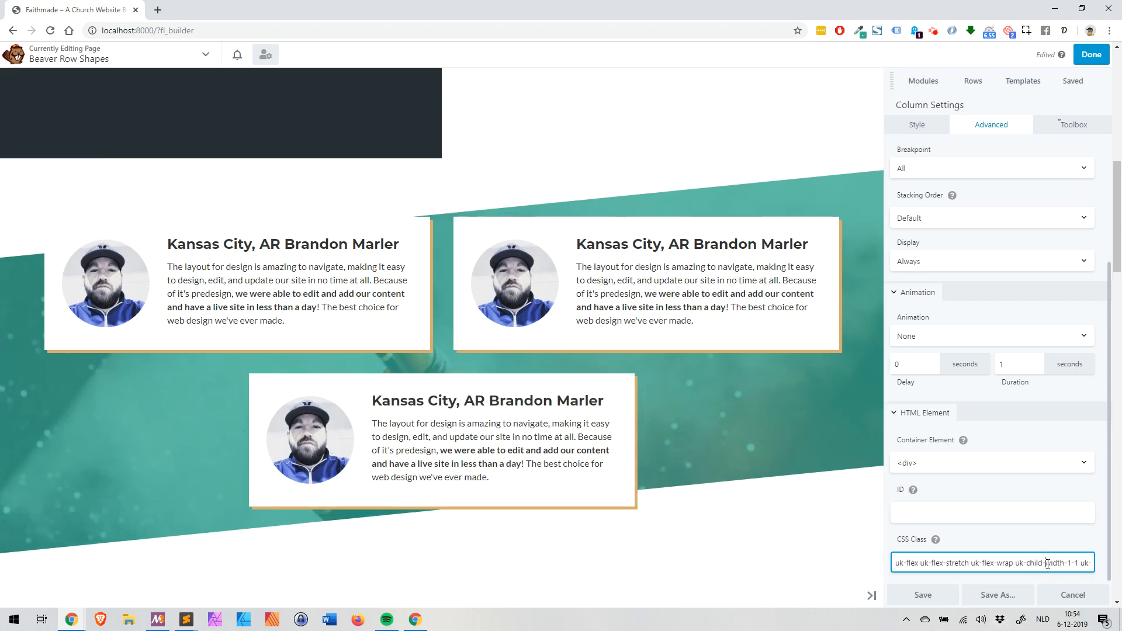
pyautogui.moveTo(1015, 563); pyautogui.dragTo(1079, 563)
pyautogui.click(1078, 563)
pyautogui.press('End')
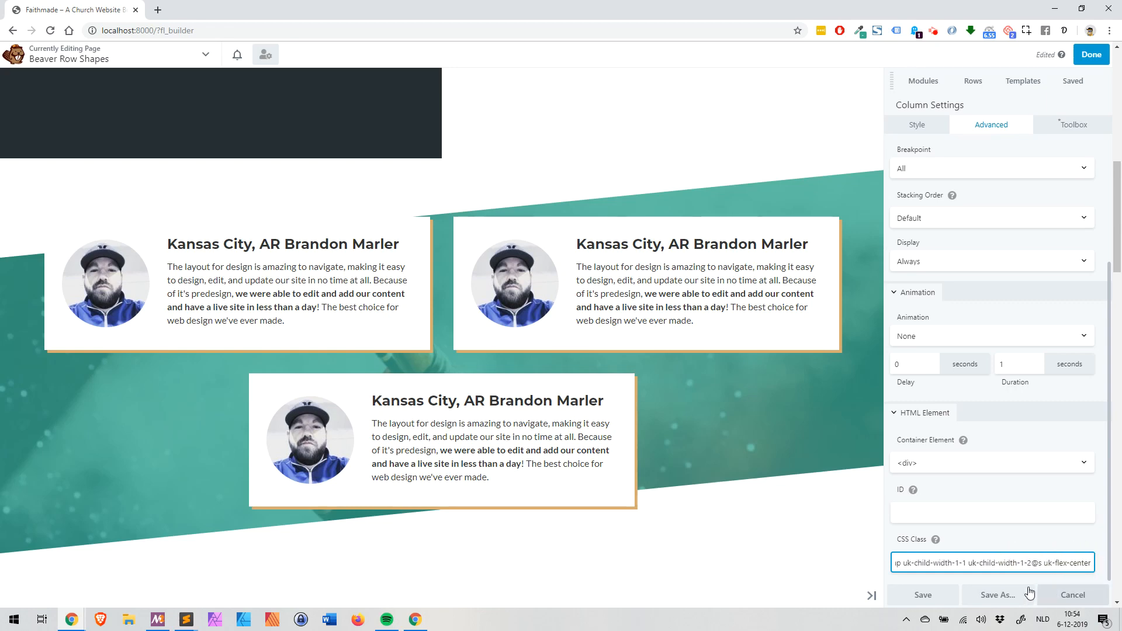
# - Try uk-child-width-1-3@s and uk-child-width-1-4@s in the testimonial column's CSS class, and restore uk-child-width-1-2@s before saving the settings
pyautogui.click(1027, 563)
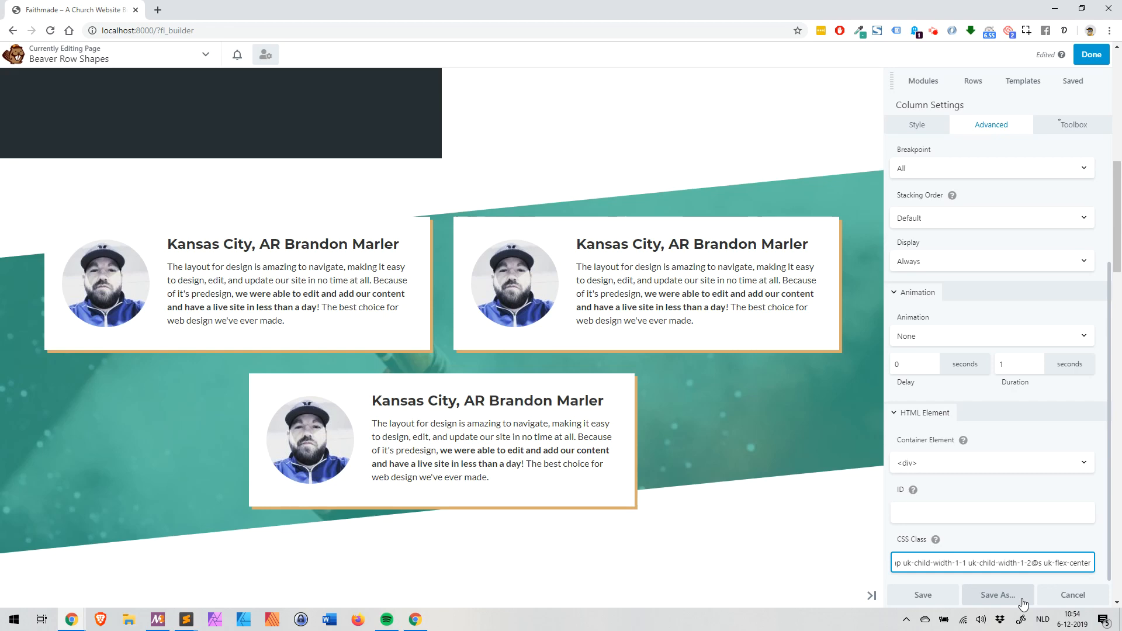
pyautogui.press('BackSpace')
pyautogui.write('3')
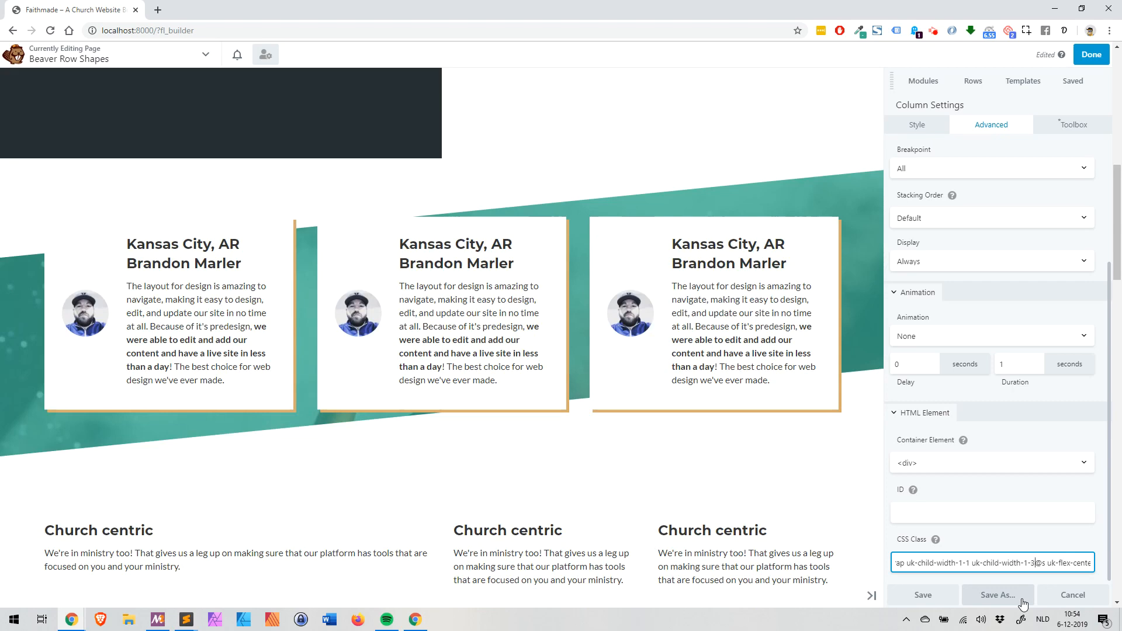
pyautogui.press('BackSpace')
pyautogui.write('4')
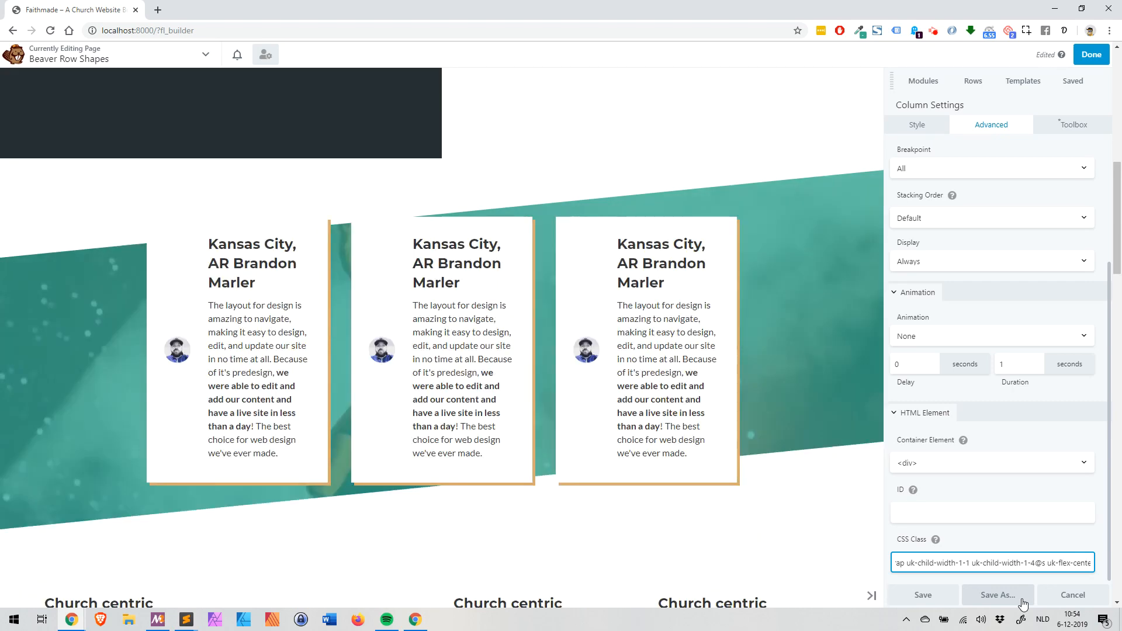
pyautogui.press('BackSpace')
pyautogui.write('2')
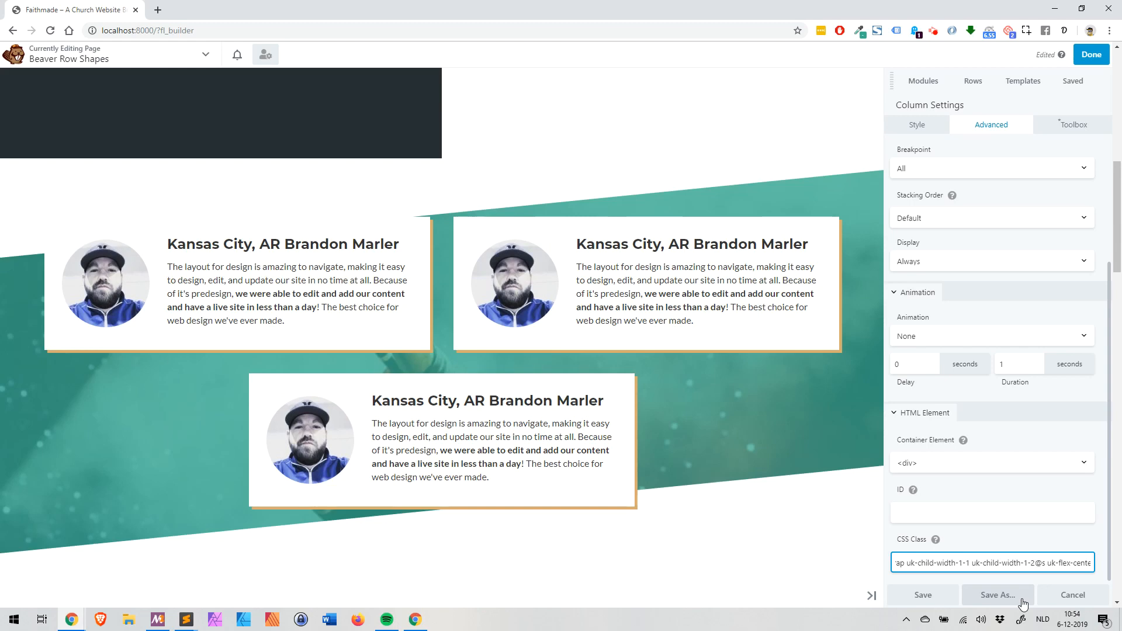
pyautogui.click(923, 595)
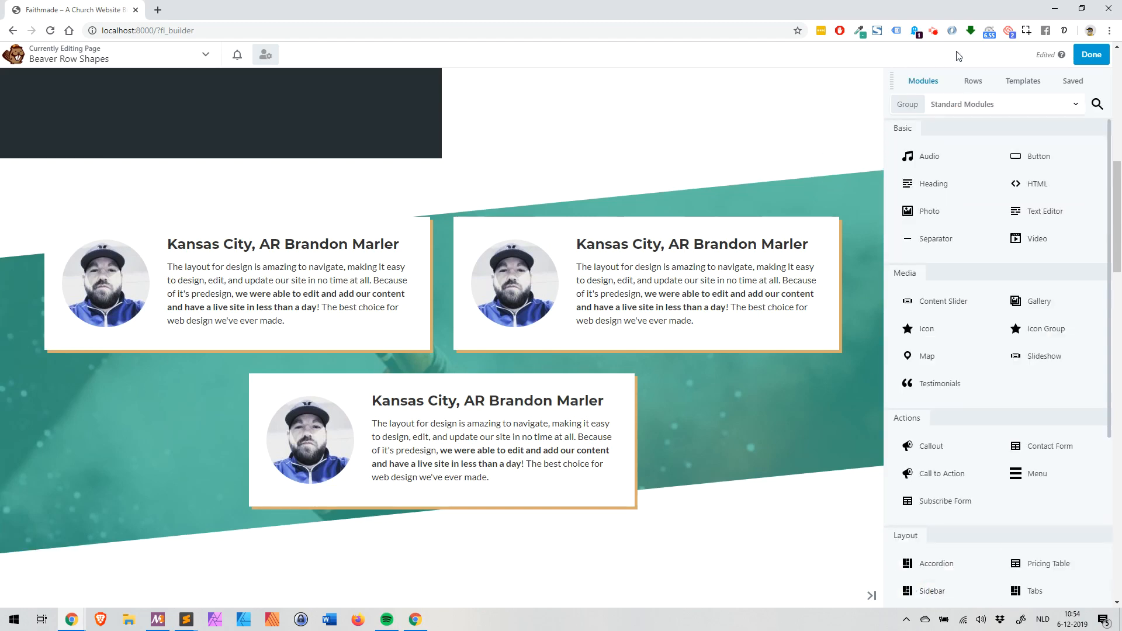
pyautogui.click(933, 31)
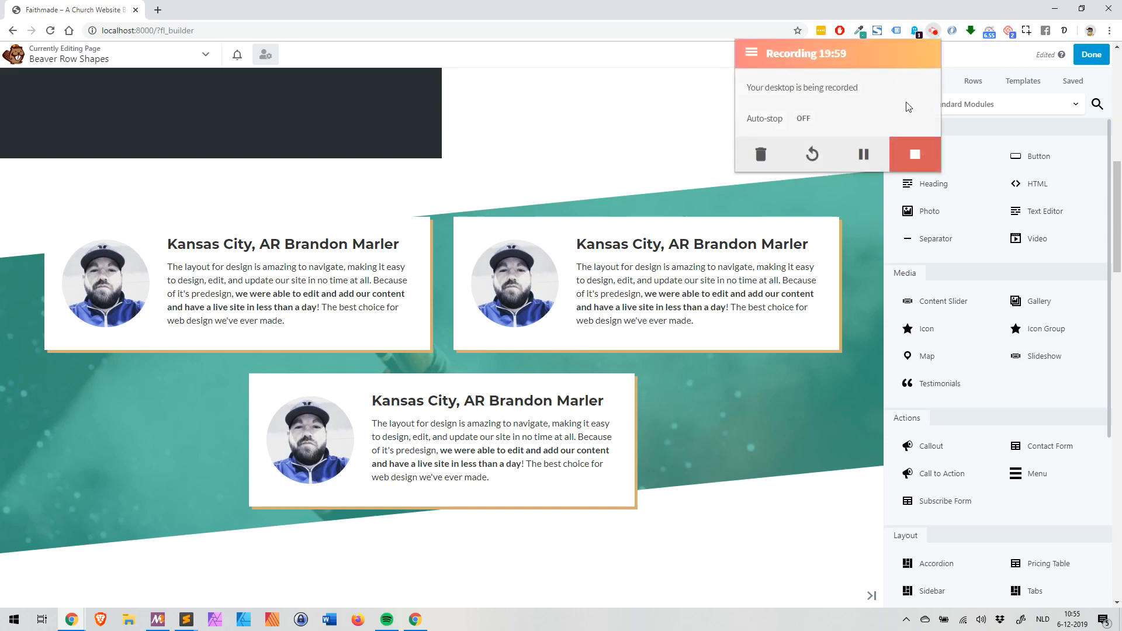